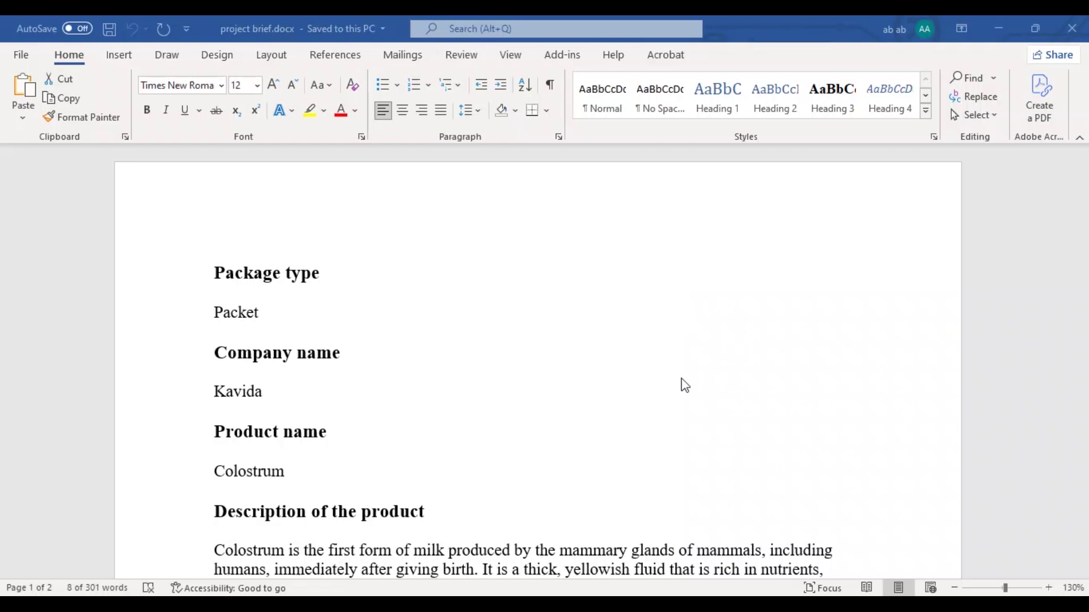
Read the project brief's package type, company name, product name, description and overall design requirements
{"action": "scroll", "coordinate": [695, 335], "scroll_direction": "down", "scroll_amount": 3}
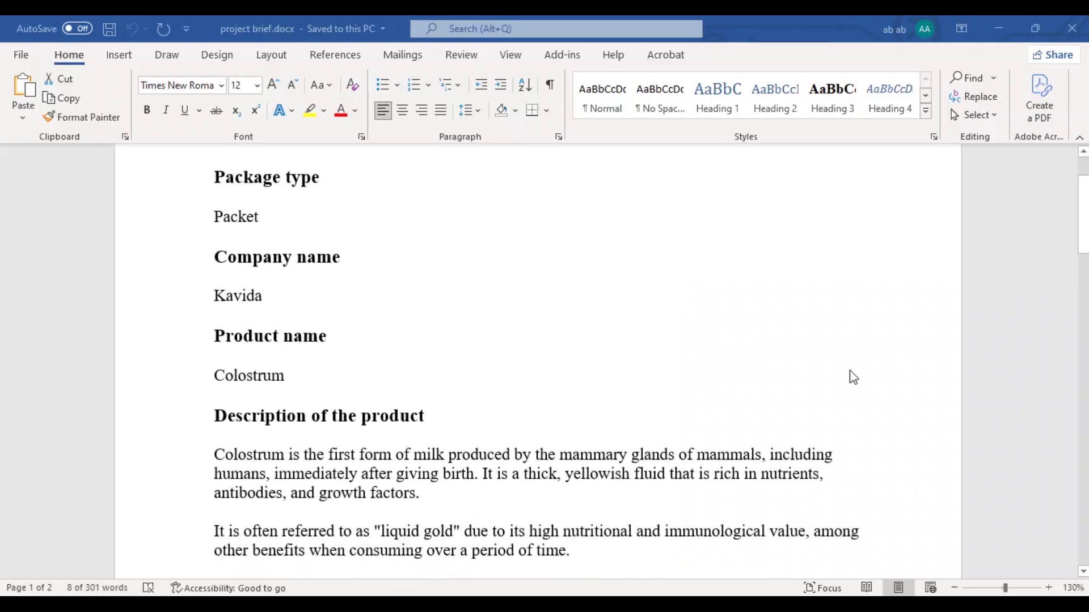
{"action": "scroll", "coordinate": [853, 378], "scroll_direction": "down", "scroll_amount": 3}
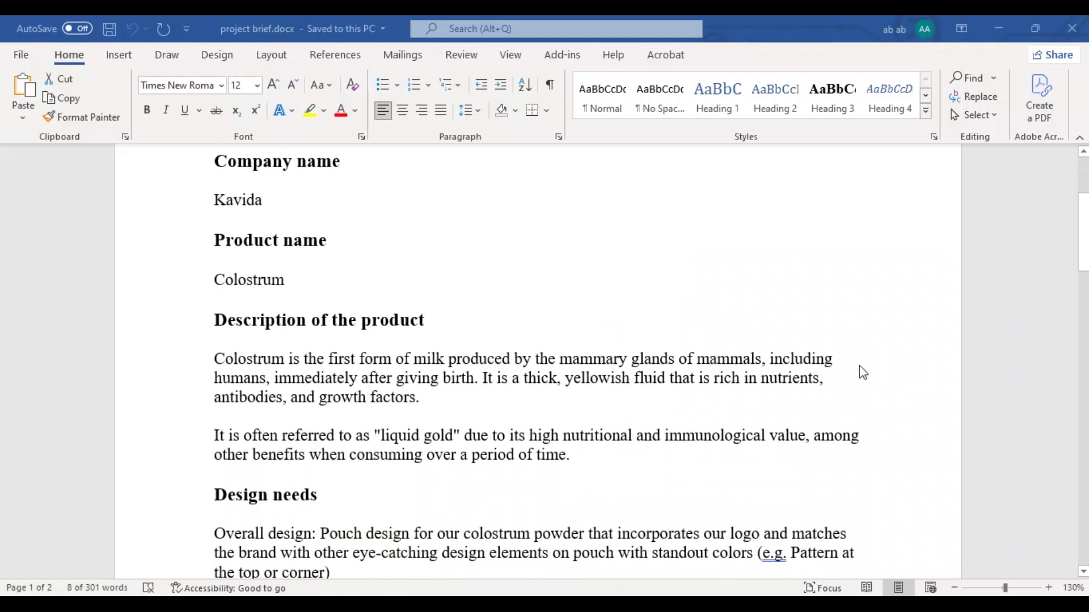
{"action": "scroll", "coordinate": [862, 373], "scroll_direction": "down", "scroll_amount": 1}
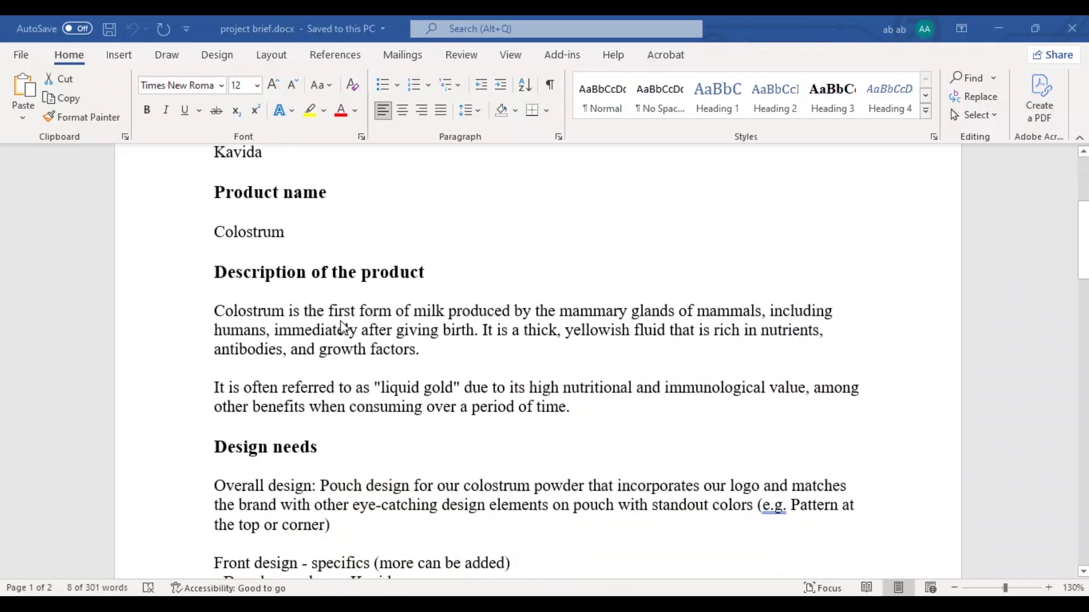
{"action": "scroll", "coordinate": [298, 267], "scroll_direction": "up", "scroll_amount": 1}
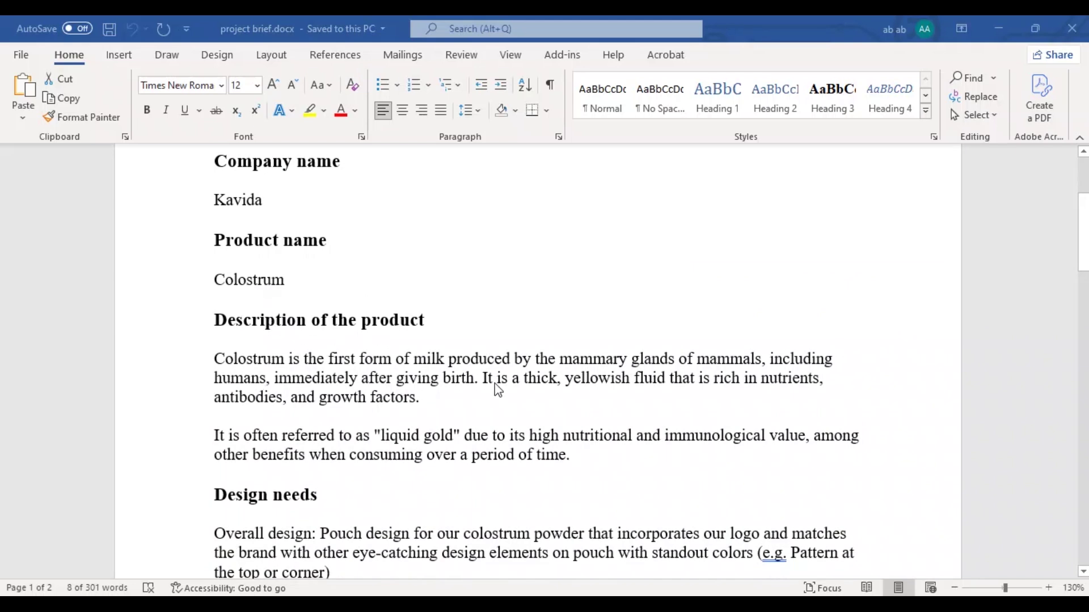
{"action": "scroll", "coordinate": [498, 390], "scroll_direction": "down", "scroll_amount": 3}
{"action": "scroll", "coordinate": [498, 390], "scroll_direction": "down", "scroll_amount": 3}
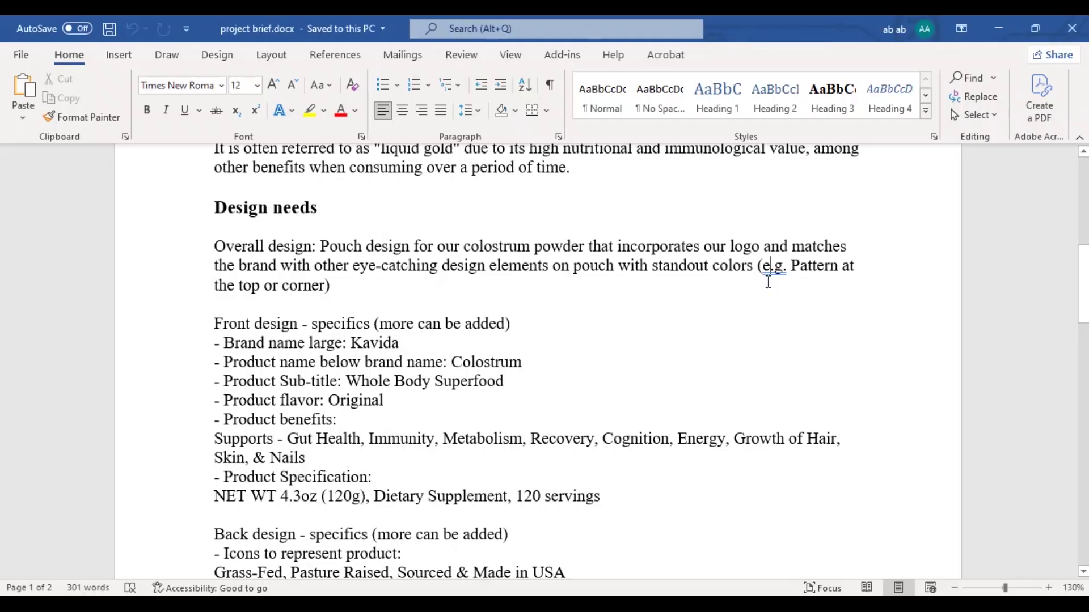
{"action": "left_click_drag", "start_coordinate": [764, 268], "coordinate": [744, 291]}
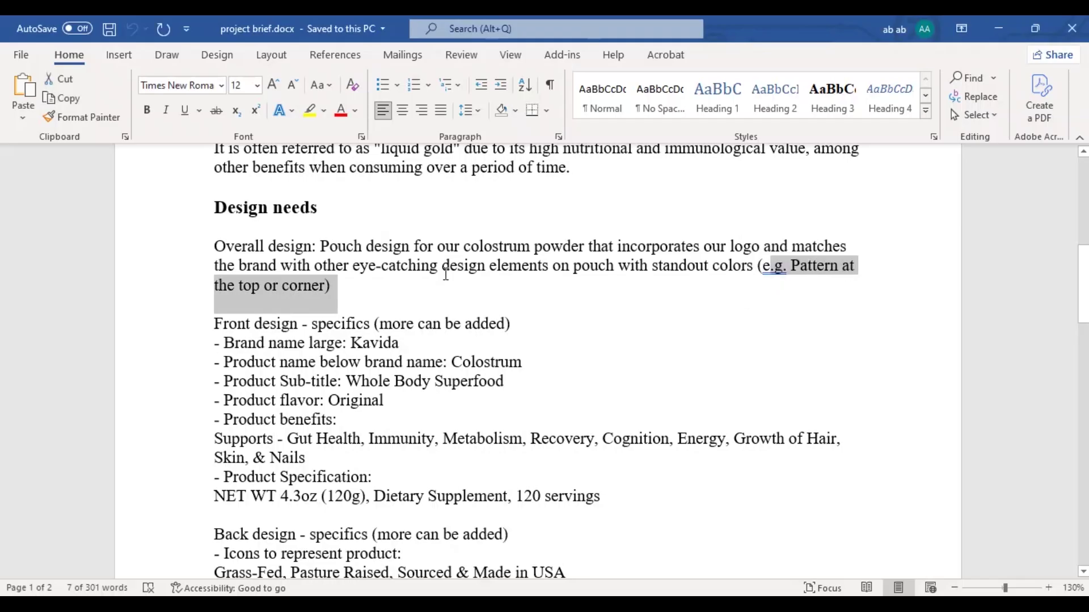
{"action": "left_click", "coordinate": [442, 264]}
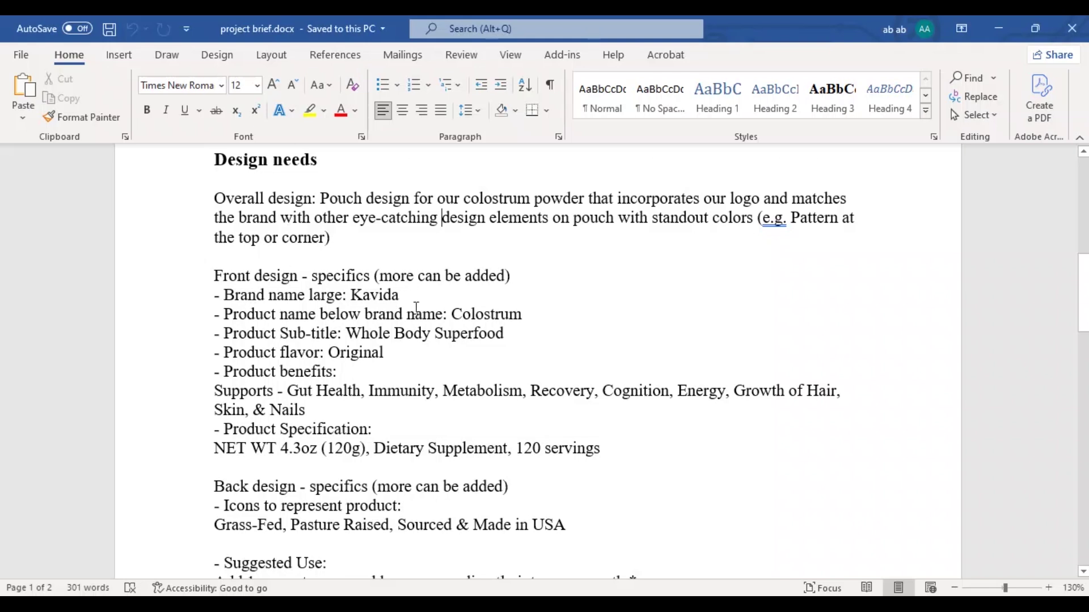
Review the brief's front and back design specifics, suggested use, what to avoid and package dimensions
{"action": "scroll", "coordinate": [417, 311], "scroll_direction": "down", "scroll_amount": 1}
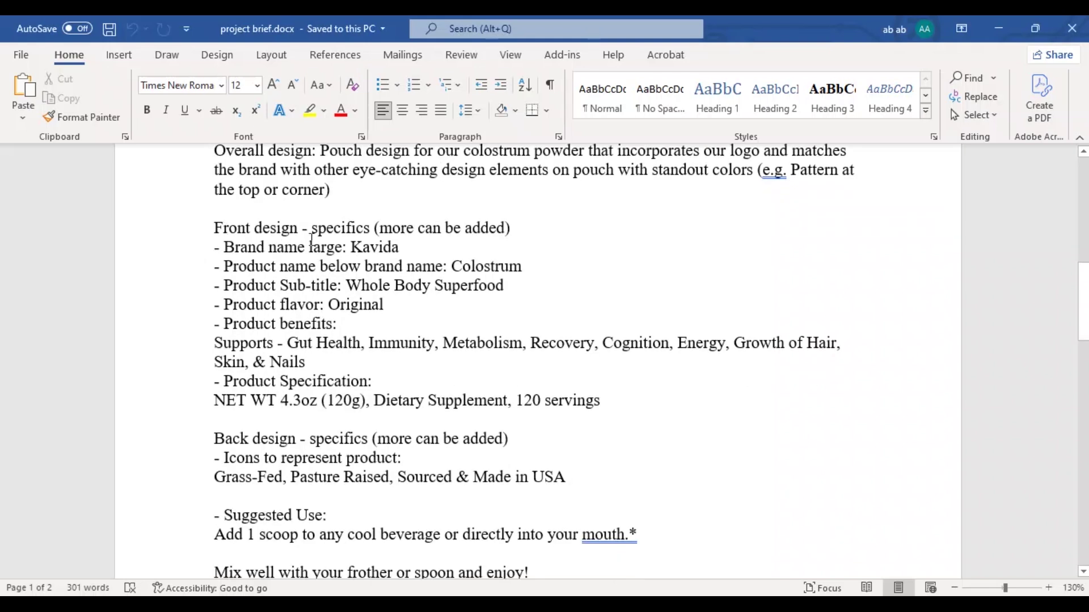
{"action": "double_click", "coordinate": [236, 229]}
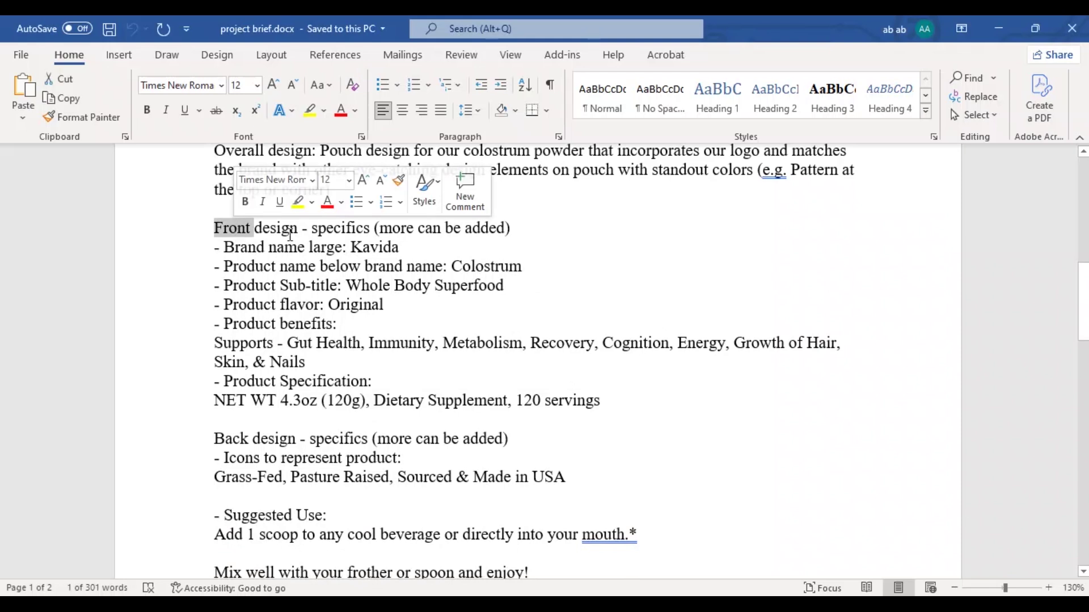
{"action": "double_click", "coordinate": [239, 441]}
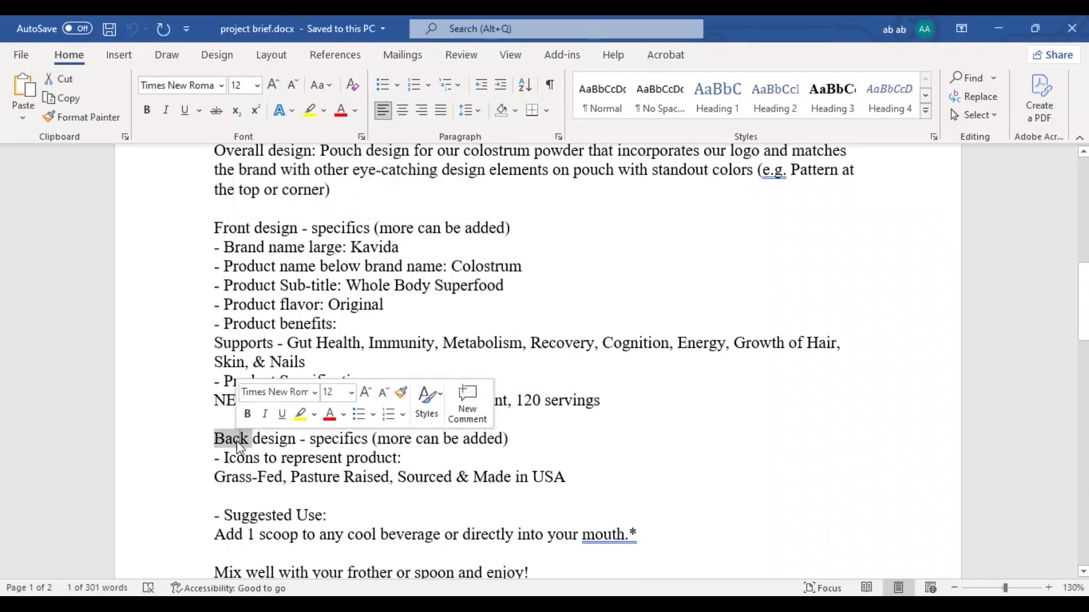
{"action": "scroll", "coordinate": [322, 445], "scroll_direction": "down", "scroll_amount": 4}
{"action": "left_click", "coordinate": [325, 389]}
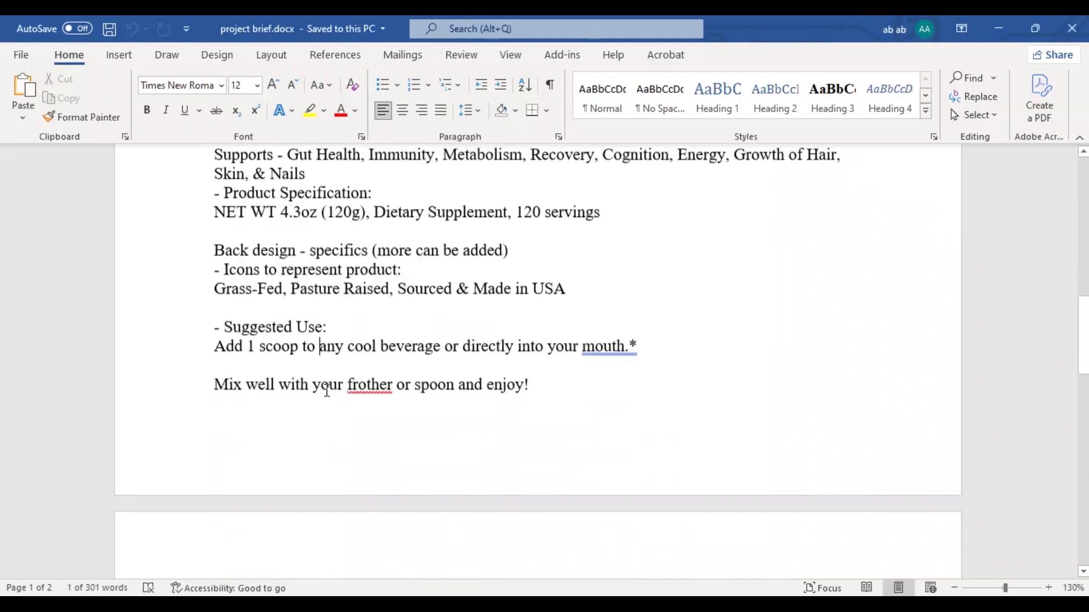
{"action": "scroll", "coordinate": [326, 390], "scroll_direction": "down", "scroll_amount": 4}
{"action": "scroll", "coordinate": [327, 390], "scroll_direction": "down", "scroll_amount": 3}
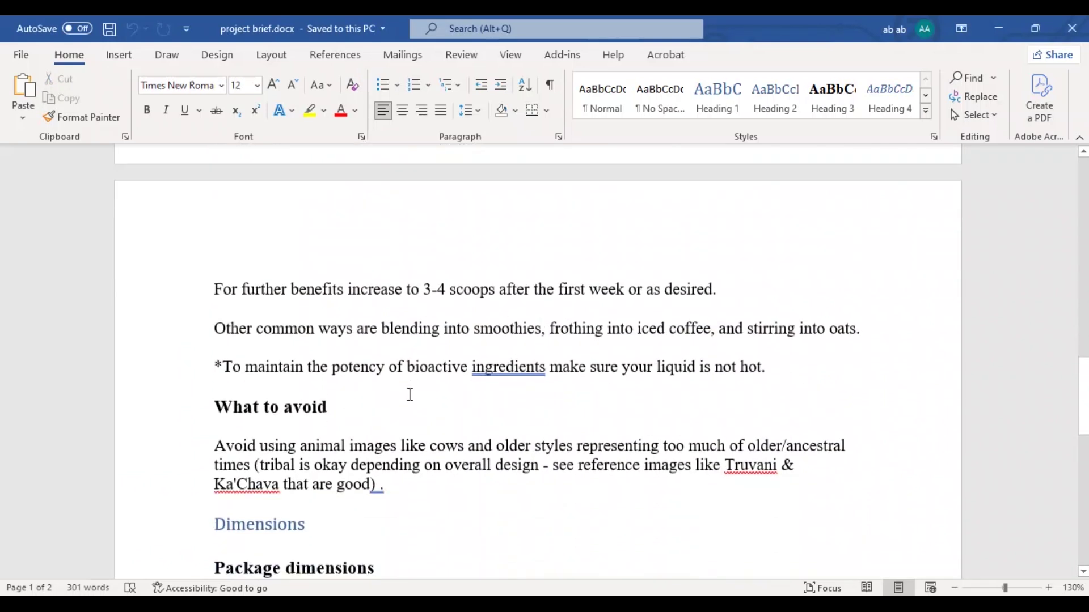
{"action": "scroll", "coordinate": [420, 386], "scroll_direction": "down", "scroll_amount": 3}
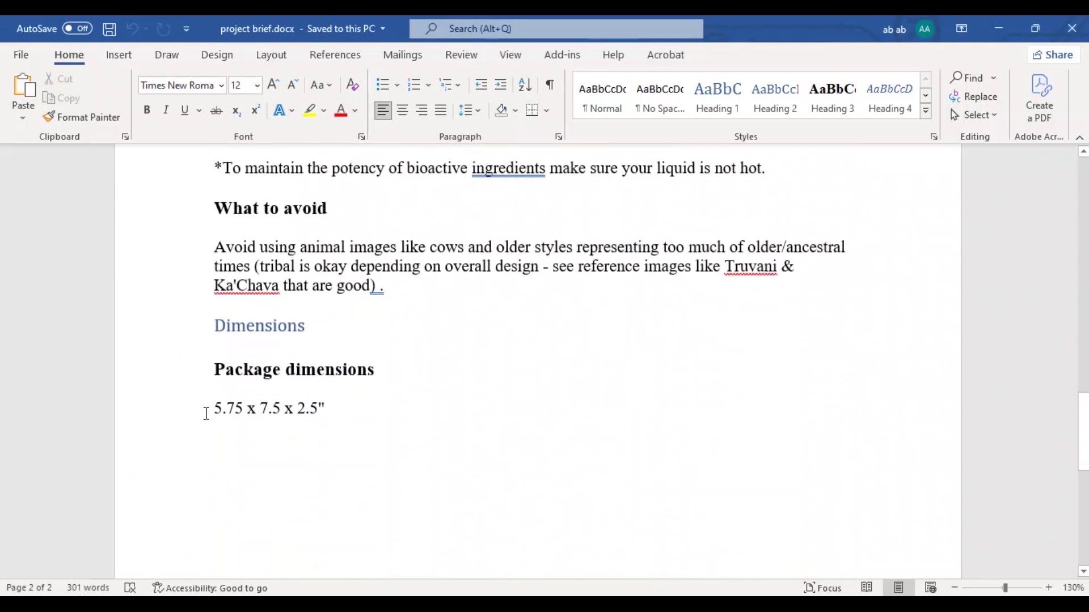
{"action": "left_click_drag", "start_coordinate": [205, 413], "coordinate": [343, 418]}
{"action": "left_click", "coordinate": [396, 309]}
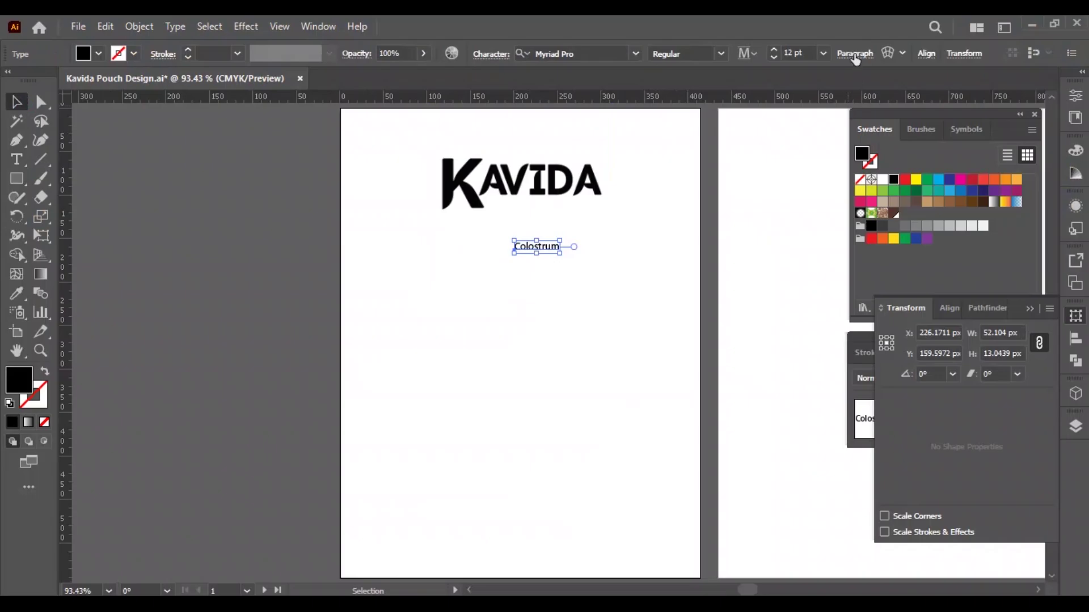
In Illustrator, centre-align the Colostrum text under the logo and set its font size to 30 pt
{"action": "left_click", "coordinate": [854, 54]}
{"action": "left_click", "coordinate": [726, 80]}
{"action": "left_click", "coordinate": [585, 53]}
{"action": "left_click", "coordinate": [794, 53]}
{"action": "type", "text": "30"}
{"action": "key", "text": "Return"}
Duplicate the Colostrum line directly below and replace the copy's text with the brief's subtitle, "Whole Body Superfood"
{"action": "left_click_drag", "start_coordinate": [536, 251], "coordinate": [533, 258]}
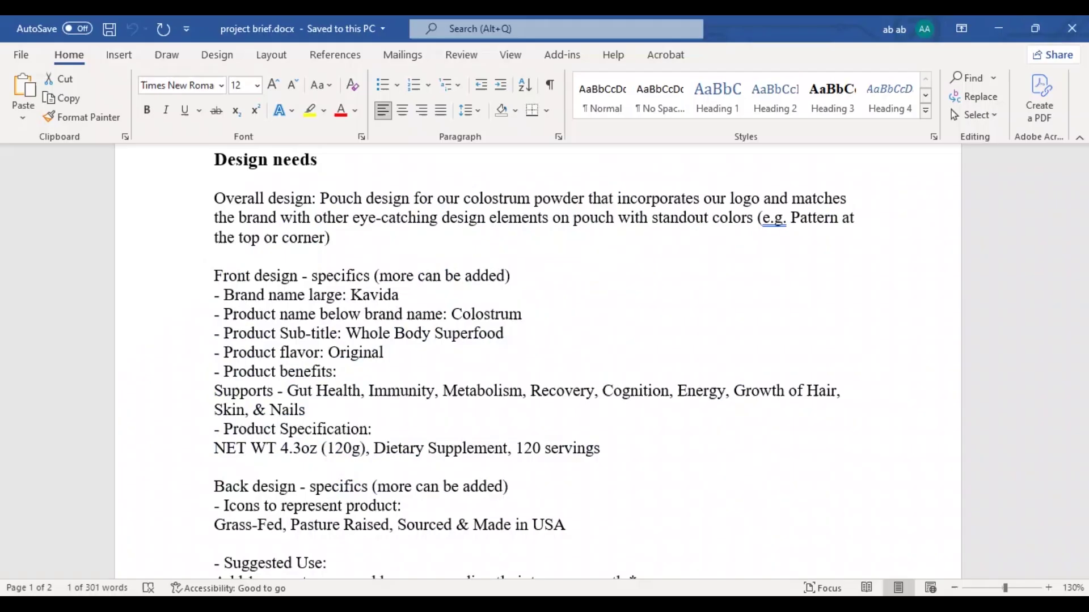
{"action": "double_click", "coordinate": [487, 312]}
{"action": "left_click_drag", "start_coordinate": [350, 333], "coordinate": [521, 333]}
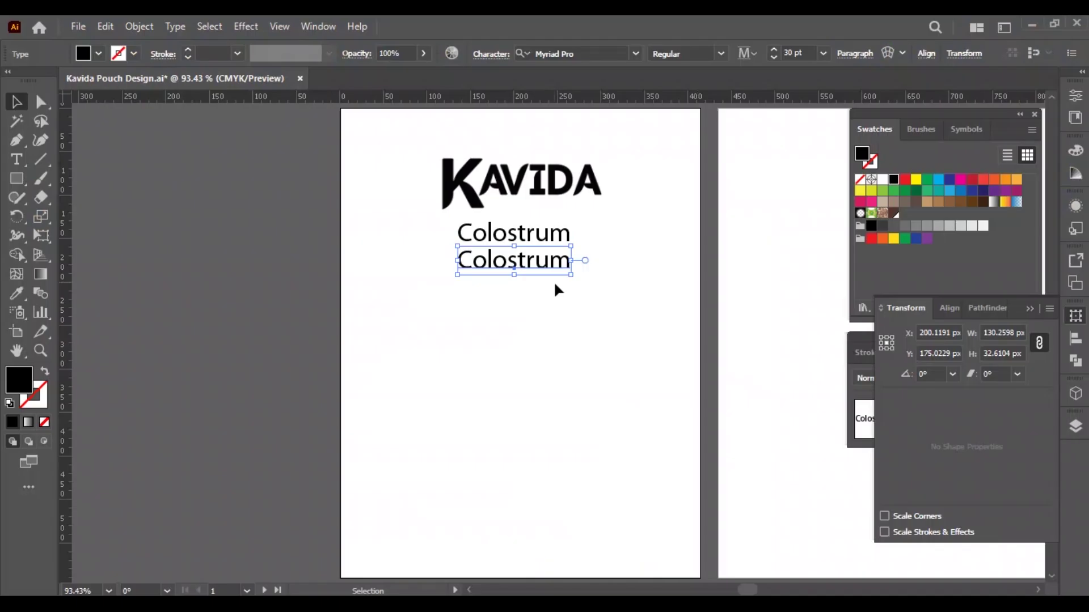
{"action": "double_click", "coordinate": [545, 267]}
{"action": "key", "text": "ctrl+a"}
{"action": "type", "text": "Whole Body Superfood"}
{"action": "key", "text": "Escape"}
Duplicate the subtitle line below itself and replace the copy's text with the product flavor "Original" from the brief
{"action": "left_click_drag", "start_coordinate": [542, 289], "coordinate": [542, 326]}
{"action": "double_click", "coordinate": [406, 356]}
{"action": "key", "text": "ctrl+c"}
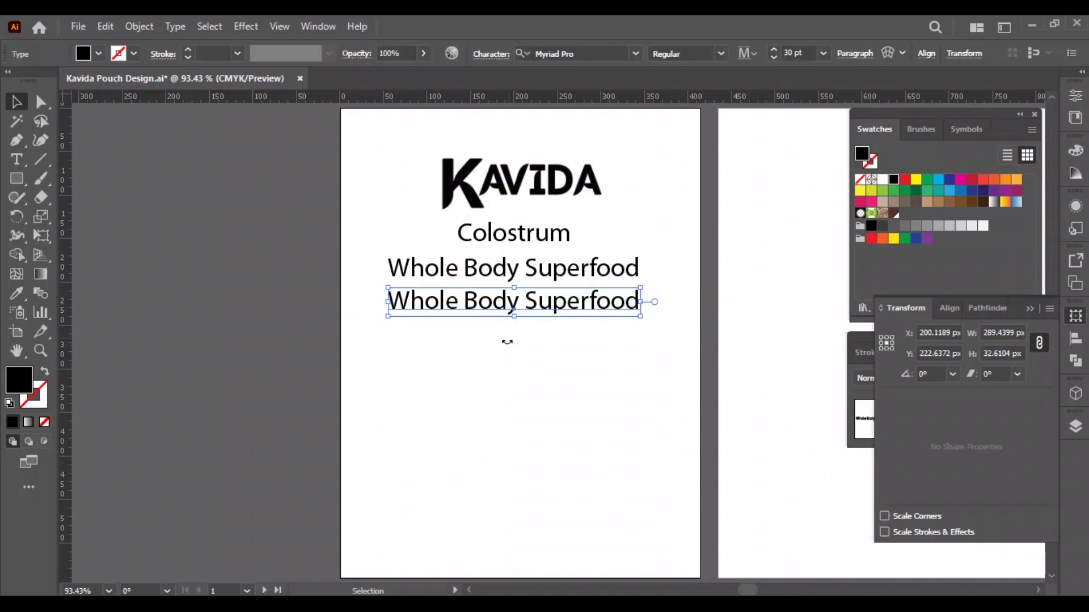
{"action": "double_click", "coordinate": [539, 321]}
{"action": "key", "text": "ctrl+a"}
{"action": "key", "text": "ctrl+v"}
{"action": "key", "text": "Escape"}
Duplicate the flavor line below and replace it with the brief's Supports benefits text, broken into three lines without the dash
{"action": "left_click_drag", "start_coordinate": [539, 321], "coordinate": [540, 325]}
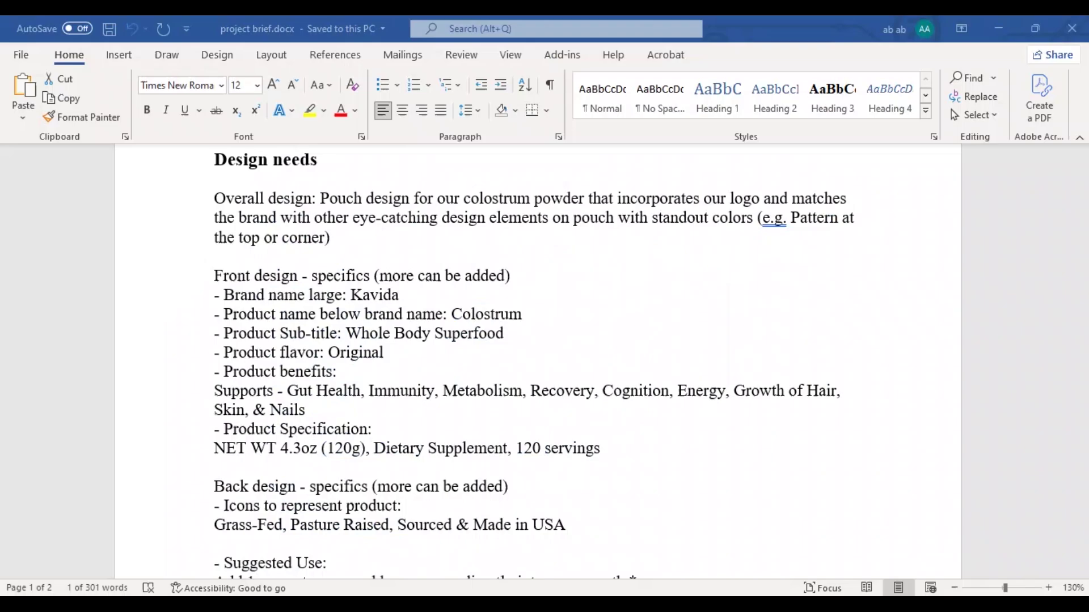
{"action": "double_click", "coordinate": [355, 352]}
{"action": "left_click_drag", "start_coordinate": [217, 390], "coordinate": [309, 409]}
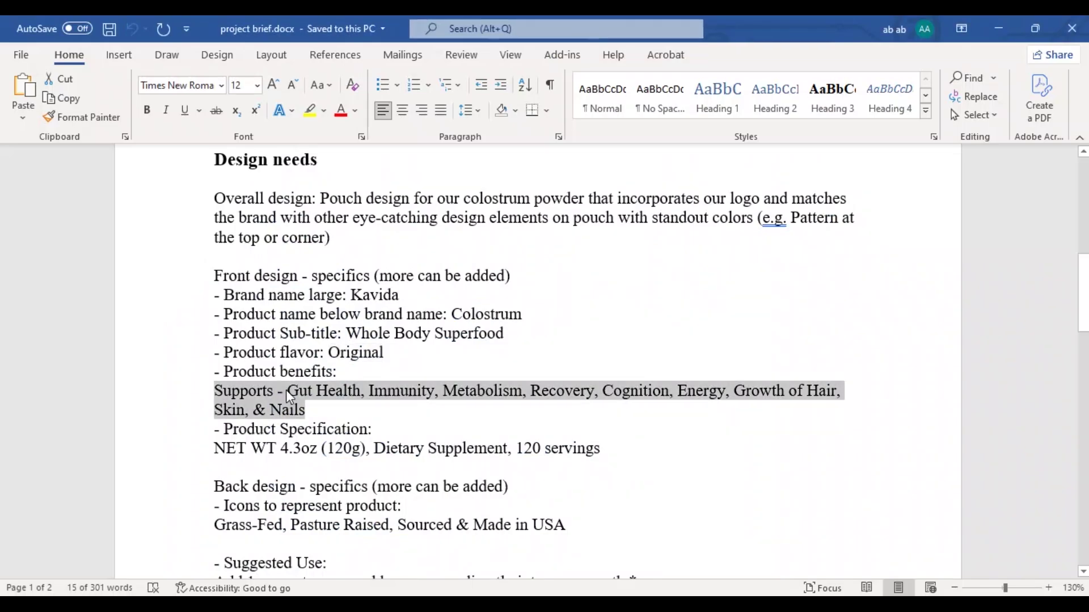
{"action": "key", "text": "ctrl+c"}
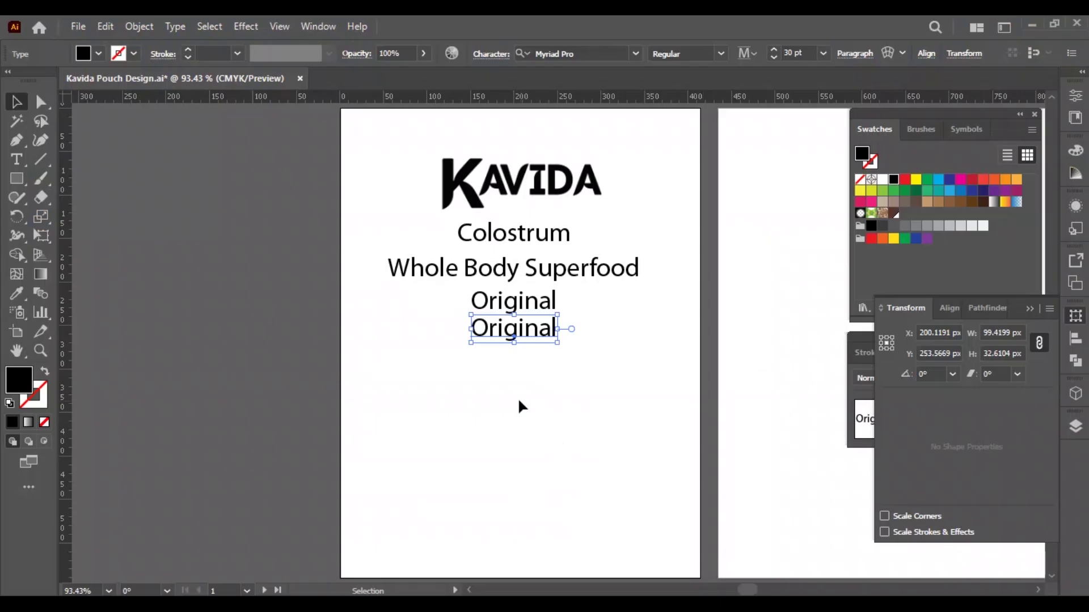
{"action": "double_click", "coordinate": [551, 330]}
{"action": "key", "text": "ctrl+a"}
{"action": "key", "text": "ctrl+v"}
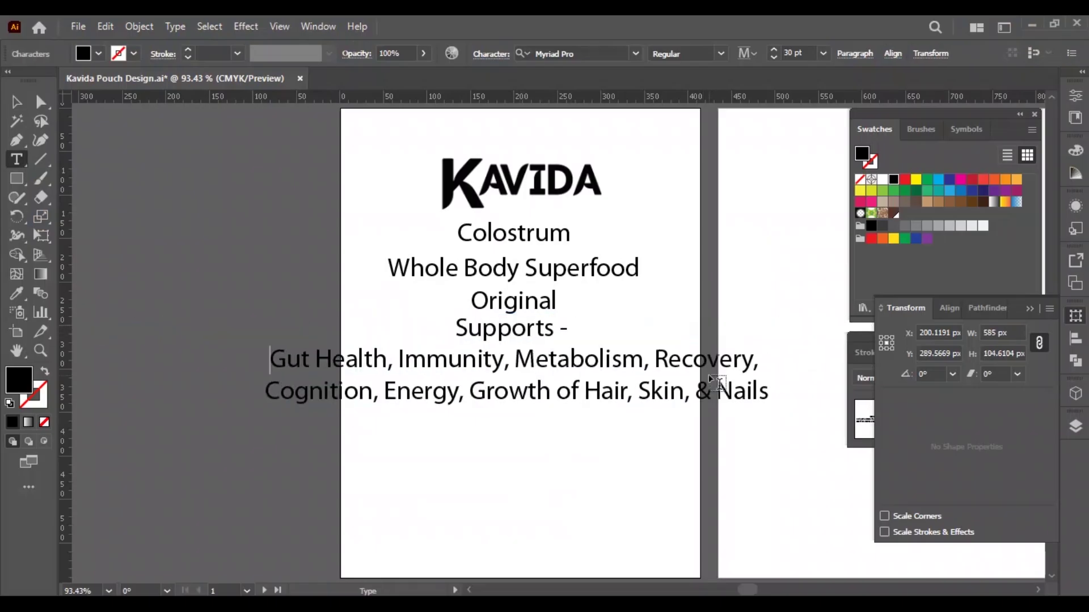
{"action": "key", "text": "BackSpace"}
{"action": "key", "text": "BackSpace"}
{"action": "key", "text": "Escape"}
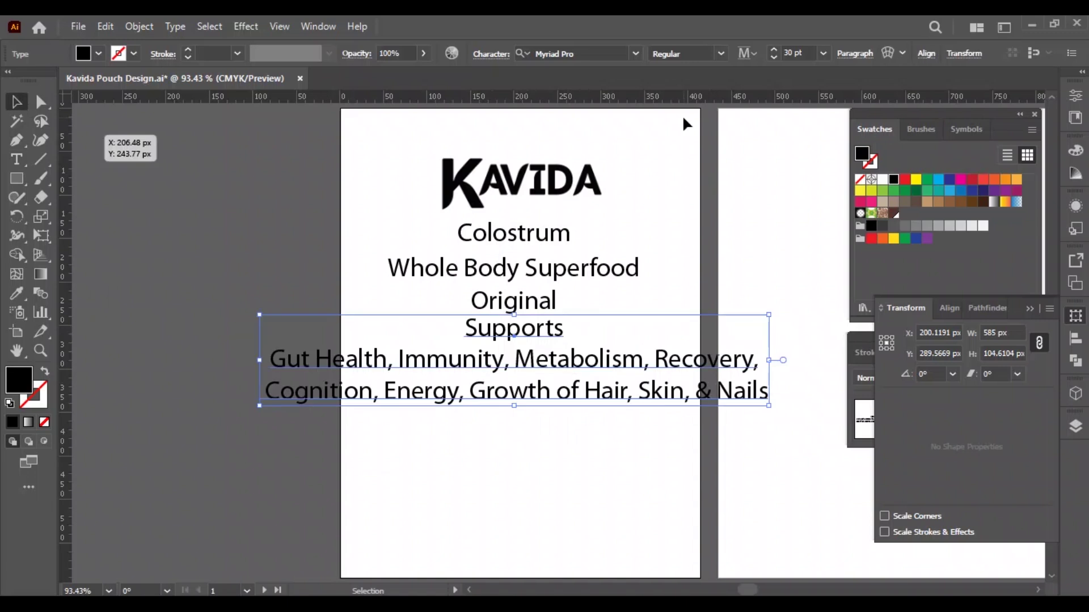
Set the benefits text block's font size to 20 pt
{"action": "left_click", "coordinate": [793, 52]}
{"action": "type", "text": "20"}
{"action": "key", "text": "Return"}
{"action": "key", "text": "shift+F7"}
Duplicate the benefits block, replace its text with "NET WT 4.3oz (120g), Dietary Supplement, 120 servings" on two lines, and move it near the artboard's bottom edge
{"action": "left_click_drag", "start_coordinate": [499, 381], "coordinate": [499, 411]}
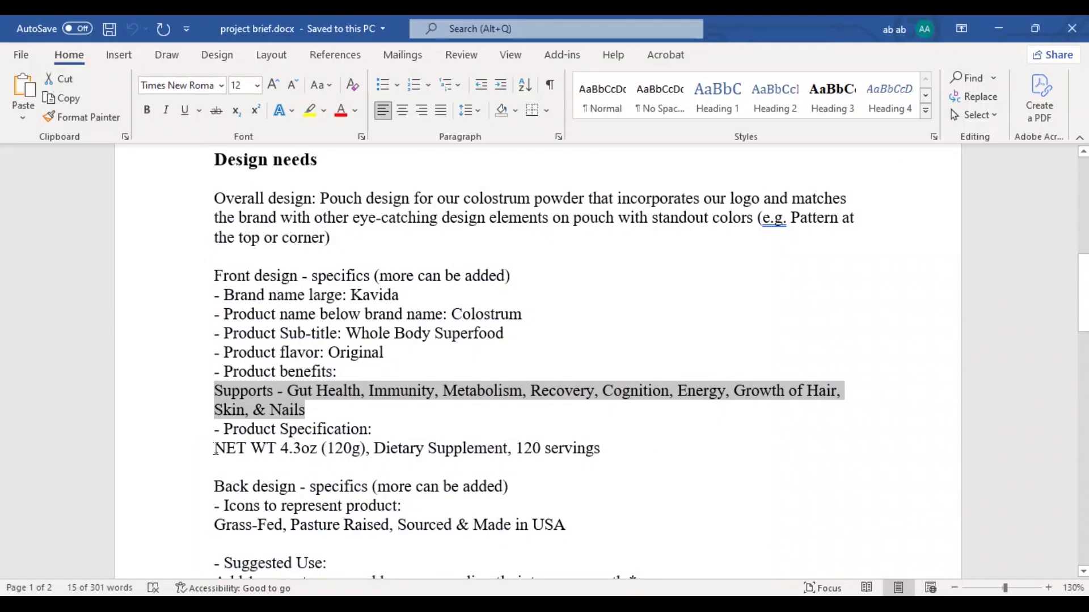
{"action": "left_click_drag", "start_coordinate": [215, 448], "coordinate": [600, 448]}
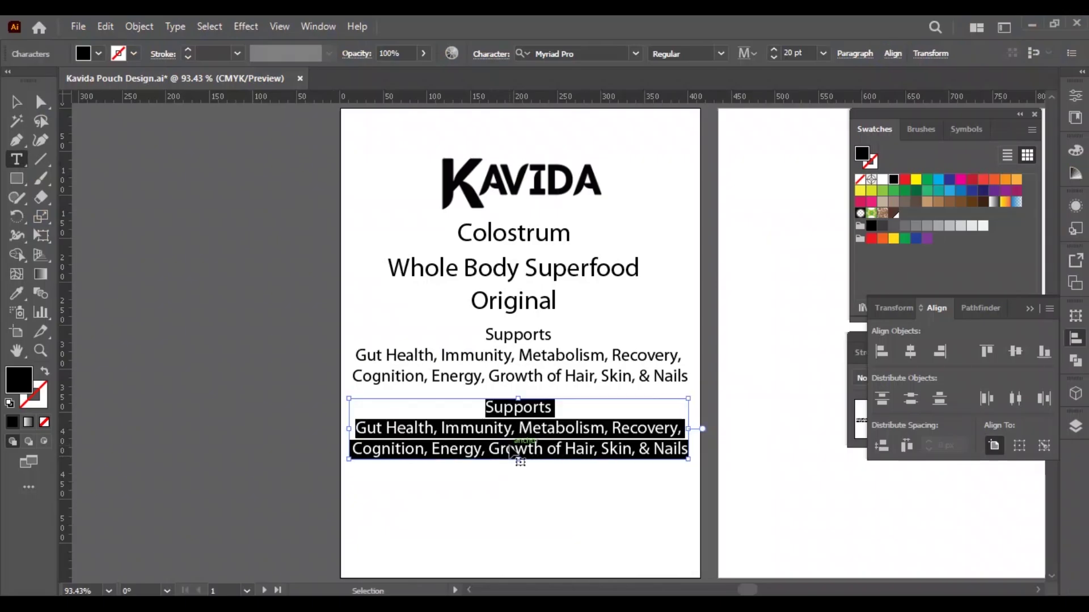
{"action": "key", "text": "ctrl+v"}
{"action": "key", "text": "Return"}
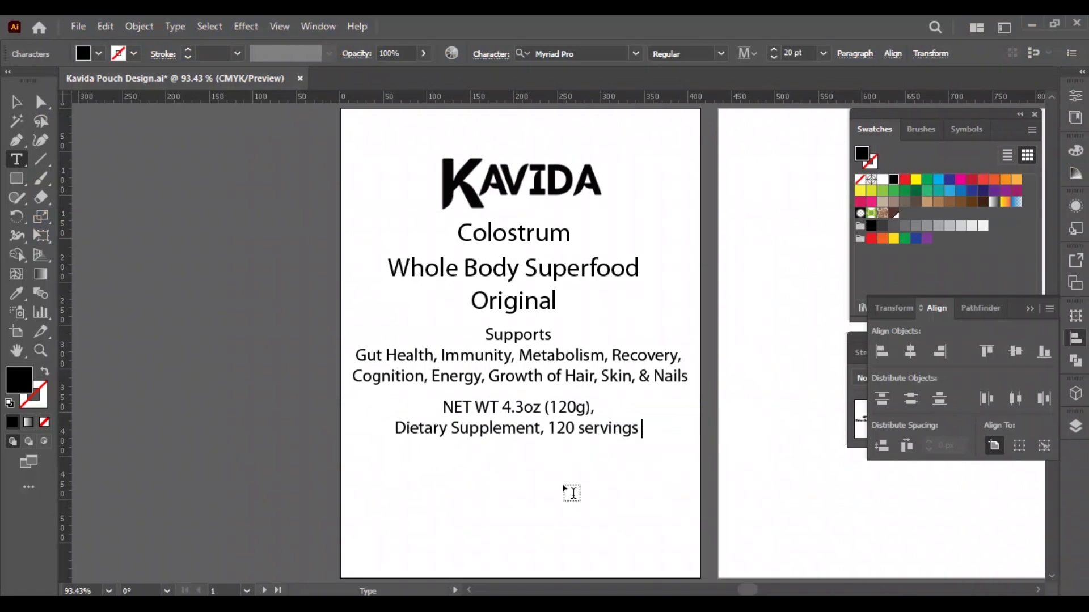
{"action": "key", "text": "Escape"}
{"action": "left_click_drag", "start_coordinate": [541, 423], "coordinate": [542, 544]}
{"action": "left_click", "coordinate": [605, 495]}
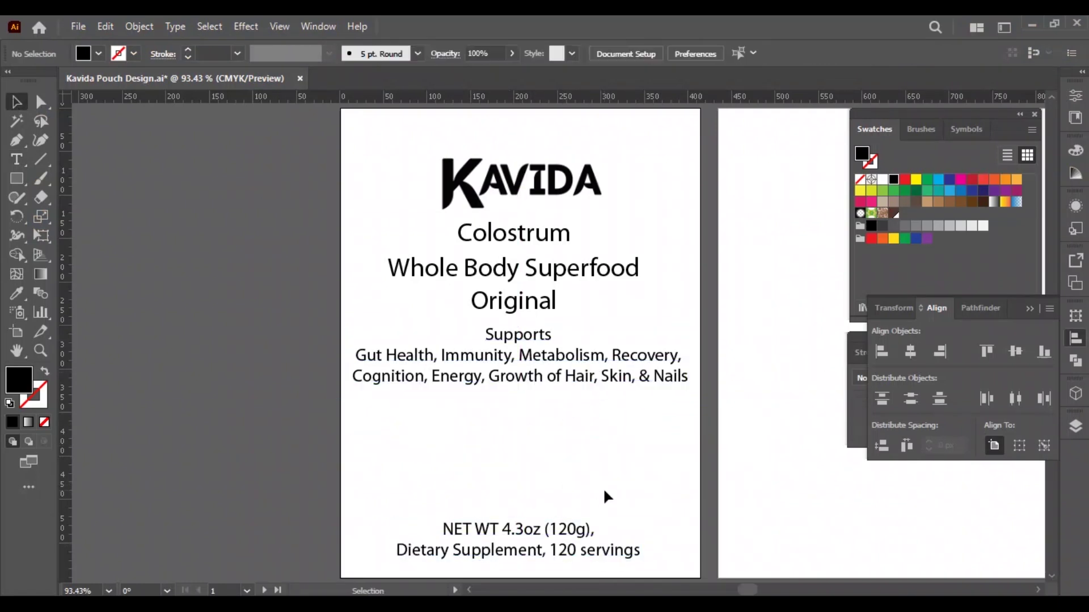
Adjust the vertical spacing by moving the benefits block and the Original line slightly down
{"action": "left_click_drag", "start_coordinate": [518, 338], "coordinate": [517, 355]}
{"action": "left_click_drag", "start_coordinate": [545, 301], "coordinate": [544, 309]}
{"action": "left_click", "coordinate": [610, 306]}
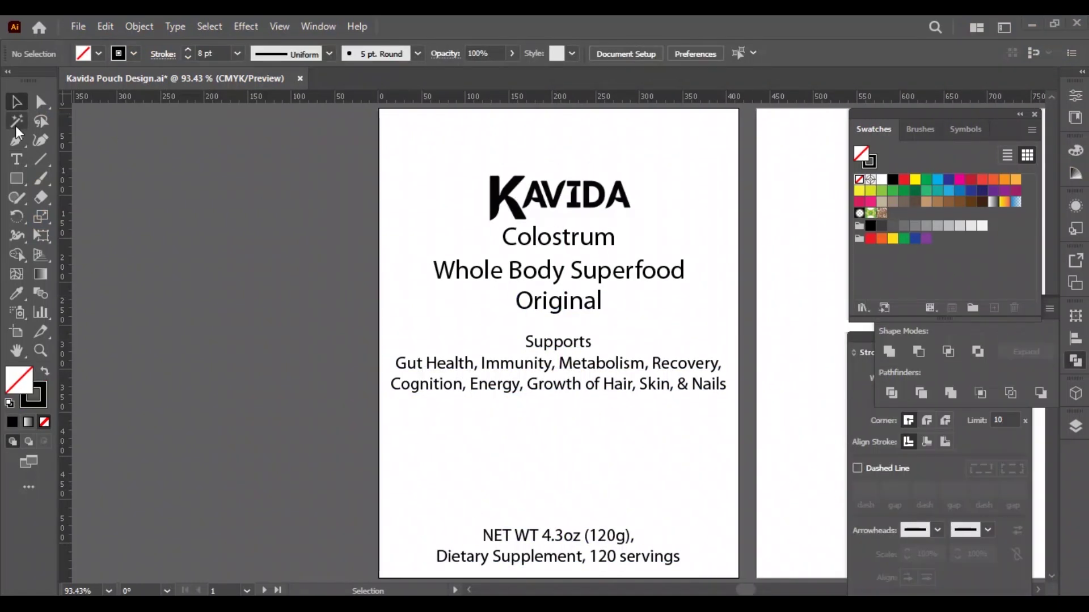
Draw a horizontal line across the top of the front artboard, extending slightly past both sides
{"action": "key", "text": "backslash"}
{"action": "mouse_move", "coordinate": [365, 127]}
{"action": "left_mouse_down"}
{"action": "mouse_move", "coordinate": [766, 126]}
{"action": "mouse_move", "coordinate": [752, 126]}
{"action": "left_mouse_up"}
{"action": "key", "text": "v"}
{"action": "left_click", "coordinate": [1076, 340]}
Turn the line into an expanded 10 pt zigzag using Zig Zag with 30 px absolute size, 7 ridges per segment and corner points
{"action": "left_click", "coordinate": [246, 26]}
{"action": "mouse_move", "coordinate": [316, 155]}
{"action": "left_click", "coordinate": [449, 267]}
{"action": "left_click", "coordinate": [1052, 342]}
{"action": "key", "text": "Up"}
{"action": "key", "text": "Up"}
{"action": "left_click", "coordinate": [1055, 297]}
{"action": "key", "text": "shift+Down"}
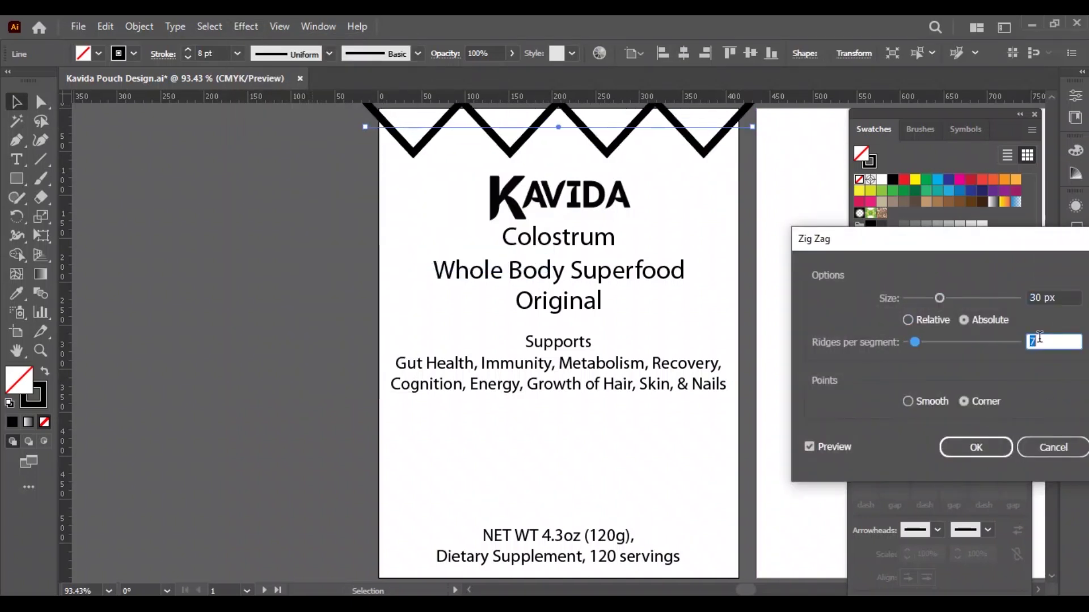
{"action": "key", "text": "Return"}
{"action": "left_click", "coordinate": [139, 26]}
{"action": "left_click", "coordinate": [232, 244]}
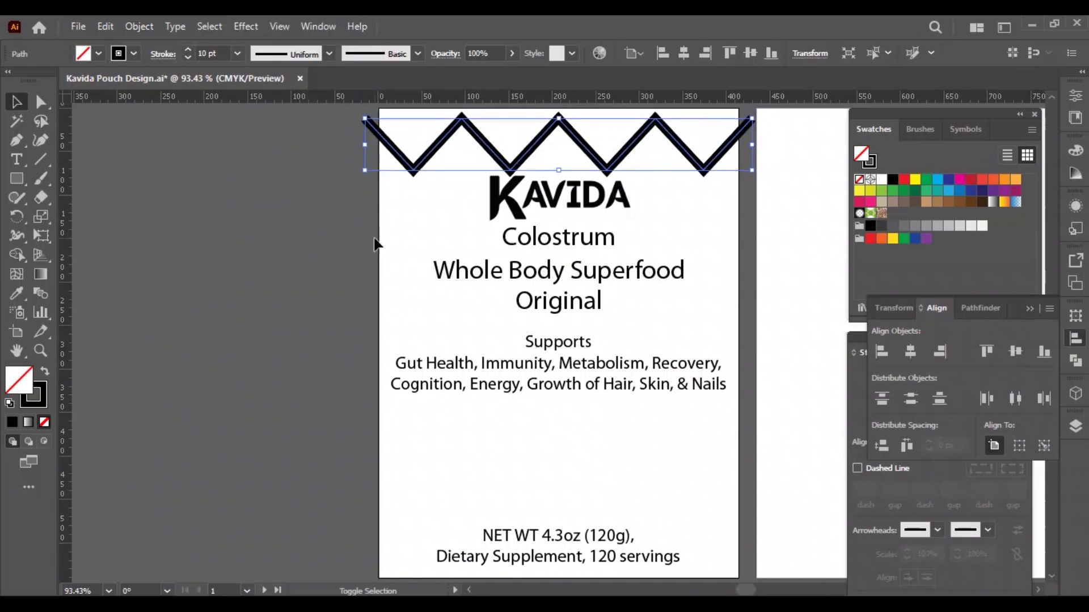
Apply a Transform effect to the zigzag with 2 copies and a vertical move of about -27 px
{"action": "left_click", "coordinate": [246, 27]}
{"action": "left_click", "coordinate": [459, 233]}
{"action": "left_click", "coordinate": [932, 504]}
{"action": "type", "text": "2"}
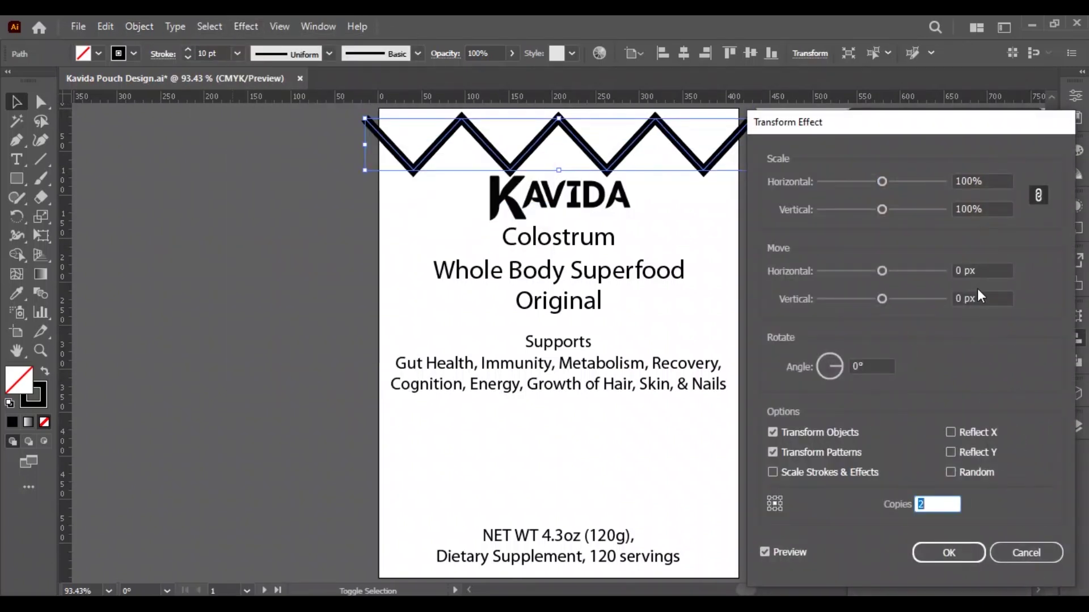
{"action": "left_click", "coordinate": [981, 299]}
{"action": "type", "text": "-2727"}
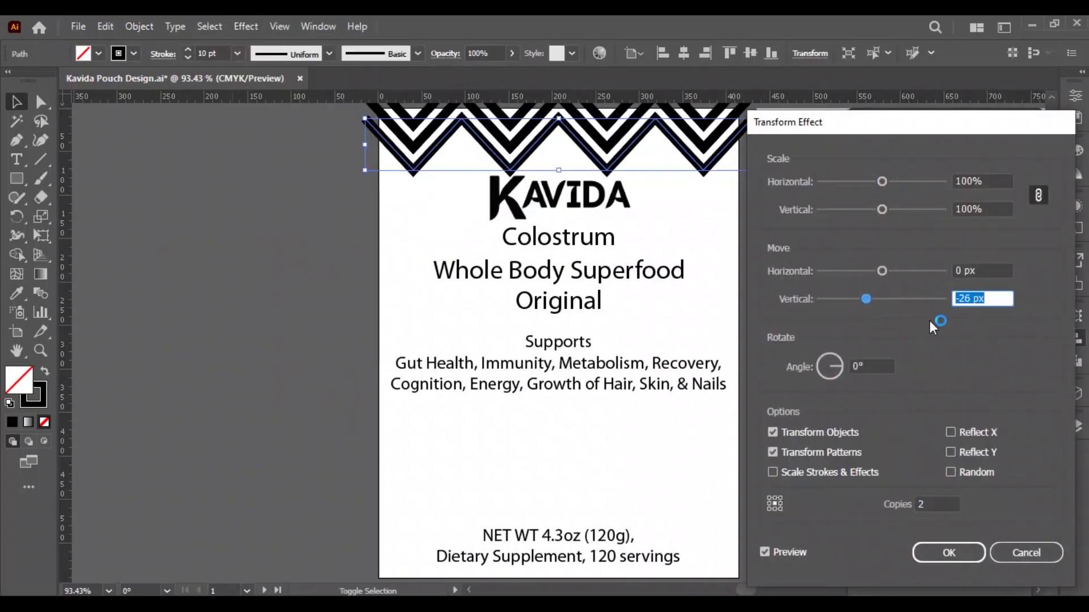
{"action": "left_click", "coordinate": [948, 553]}
Expand the stacked zigzag rows into outlined, filled shapes and move them above the front artboard
{"action": "left_click", "coordinate": [139, 26]}
{"action": "left_click", "coordinate": [249, 243]}
{"action": "left_click", "coordinate": [259, 254]}
{"action": "left_click", "coordinate": [437, 214]}
{"action": "left_click", "coordinate": [139, 26]}
{"action": "left_click", "coordinate": [253, 244]}
{"action": "left_click", "coordinate": [334, 255]}
{"action": "scroll", "coordinate": [335, 255], "scroll_direction": "up", "scroll_amount": 5}
{"action": "left_click_drag", "start_coordinate": [584, 325], "coordinate": [584, 246]}
{"action": "scroll", "coordinate": [299, 377], "scroll_direction": "up", "scroll_amount": 4}
Draw a horizontal cutting line without stroke across the chevron pattern, extending past both of its sides
{"action": "key", "text": "backslash"}
{"action": "mouse_move", "coordinate": [250, 355]}
{"action": "left_mouse_down"}
{"action": "mouse_move", "coordinate": [704, 355]}
{"action": "mouse_move", "coordinate": [688, 269]}
{"action": "mouse_move", "coordinate": [639, 299]}
{"action": "mouse_move", "coordinate": [669, 311]}
{"action": "mouse_move", "coordinate": [675, 335]}
{"action": "mouse_move", "coordinate": [675, 301]}
{"action": "mouse_move", "coordinate": [620, 318]}
{"action": "left_mouse_up"}
{"action": "key", "text": "v"}
{"action": "left_click", "coordinate": [620, 319]}
{"action": "left_click", "coordinate": [683, 369]}
{"action": "left_click", "coordinate": [651, 334]}
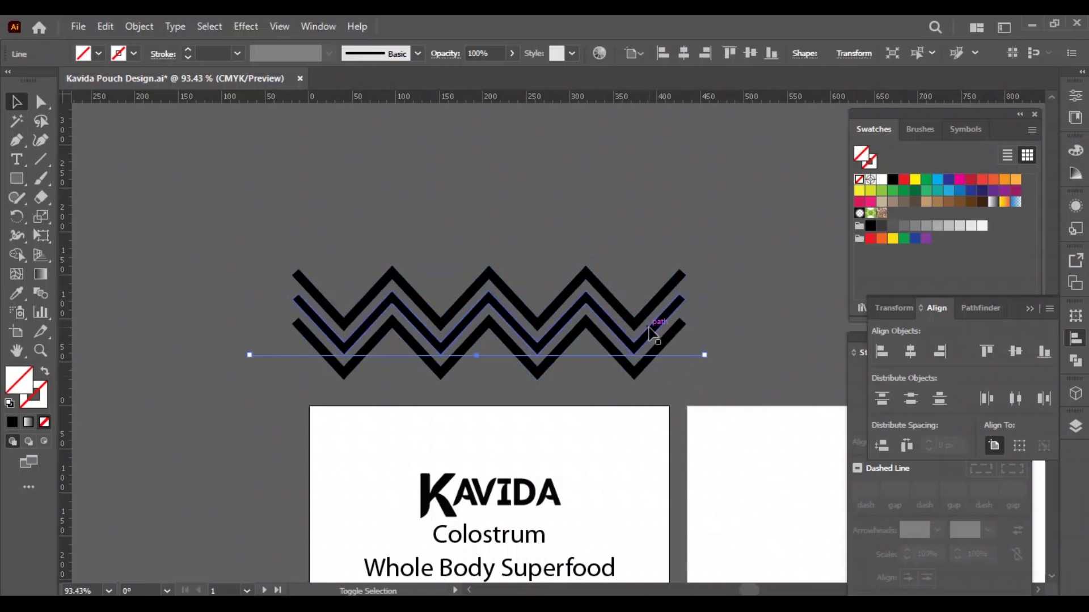
{"action": "left_click", "coordinate": [778, 306]}
Trim off the chevron pattern's upper peaks along a straight horizontal edge with the Shape Builder tool
{"action": "left_click", "coordinate": [637, 315]}
{"action": "left_click", "coordinate": [693, 290], "text": "shift"}
{"action": "key", "text": "shift+m"}
{"action": "left_click_drag", "start_coordinate": [698, 278], "coordinate": [295, 277]}
{"action": "key", "text": "v"}
{"action": "left_click", "coordinate": [253, 248]}
{"action": "left_click", "coordinate": [284, 290]}
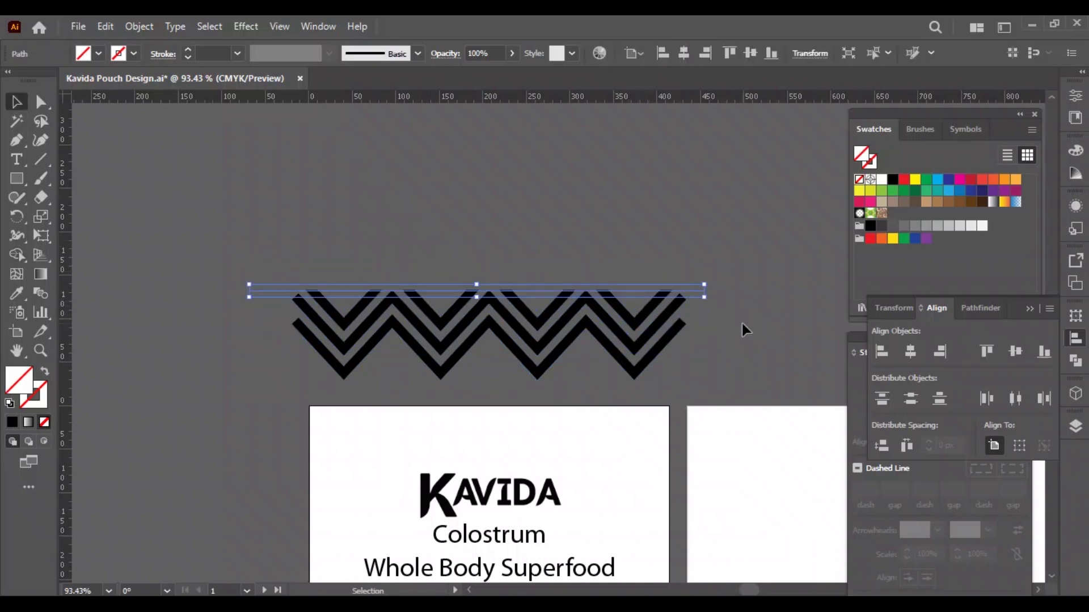
Trim off the chevron pattern's lower tips along the cutting line with the Shape Builder tool
{"action": "left_click", "coordinate": [763, 304]}
{"action": "left_click", "coordinate": [595, 355]}
{"action": "left_click", "coordinate": [647, 363], "text": "shift"}
{"action": "key", "text": "shift+m"}
{"action": "mouse_move", "coordinate": [667, 369]}
{"action": "left_mouse_down"}
{"action": "mouse_move", "coordinate": [393, 372]}
{"action": "mouse_move", "coordinate": [292, 352]}
{"action": "left_mouse_up"}
{"action": "key", "text": "v"}
{"action": "left_click", "coordinate": [294, 352]}
Align the trimmed chevron pattern to the front artboard's top edge and fit it to the artboard's width
{"action": "key", "text": "ctrl+a"}
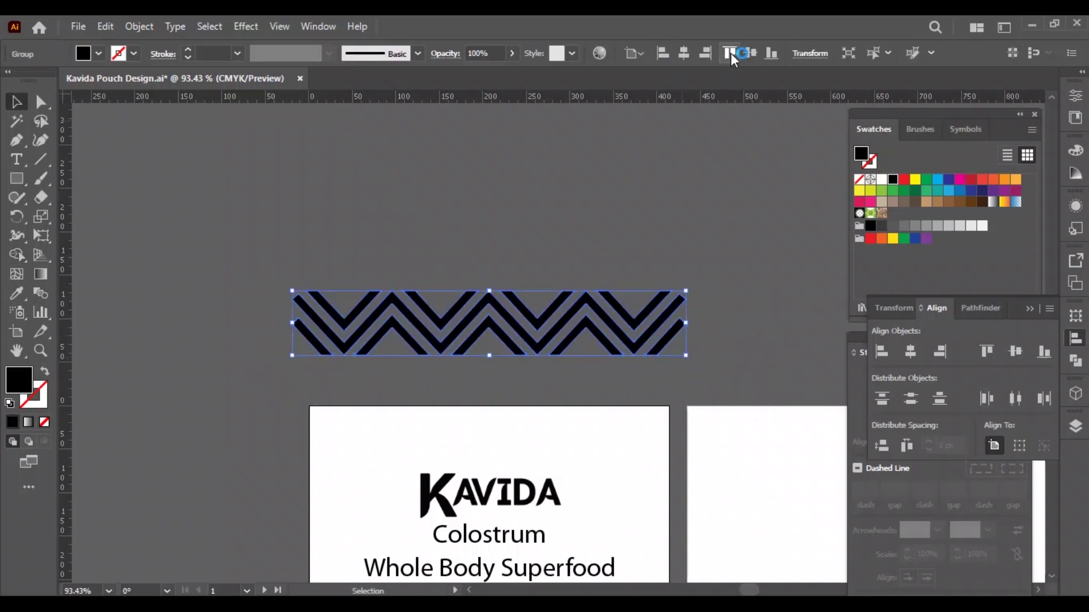
{"action": "left_click", "coordinate": [731, 56]}
{"action": "left_click_drag", "start_coordinate": [489, 470], "coordinate": [729, 258]}
{"action": "left_click", "coordinate": [570, 322]}
Move the logo, product name, subtitle, flavor and benefits text down together by about 60 px
{"action": "key", "text": "ctrl+0"}
{"action": "key", "text": "shift+Down"}
{"action": "key", "text": "shift+Down"}
{"action": "key", "text": "shift+Down"}
{"action": "key", "text": "shift+Down"}
{"action": "key", "text": "shift+Down"}
{"action": "key", "text": "shift+Down"}
{"action": "key", "text": "shift+Down"}
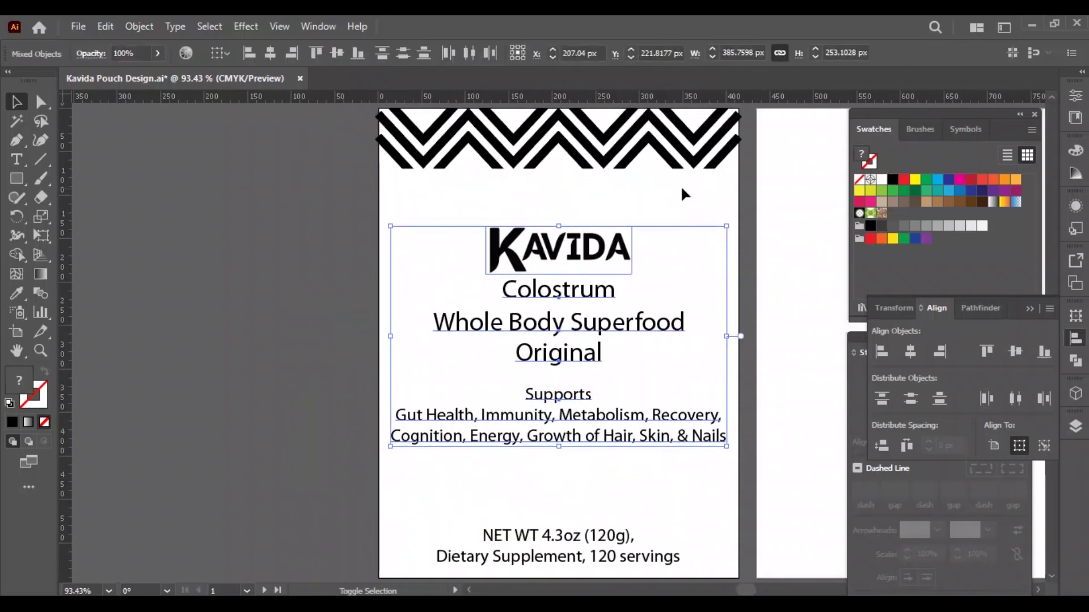
Move the net weight text slightly up and place a copy of the chevron pattern along the front artboard's bottom edge
{"action": "left_click", "coordinate": [684, 194]}
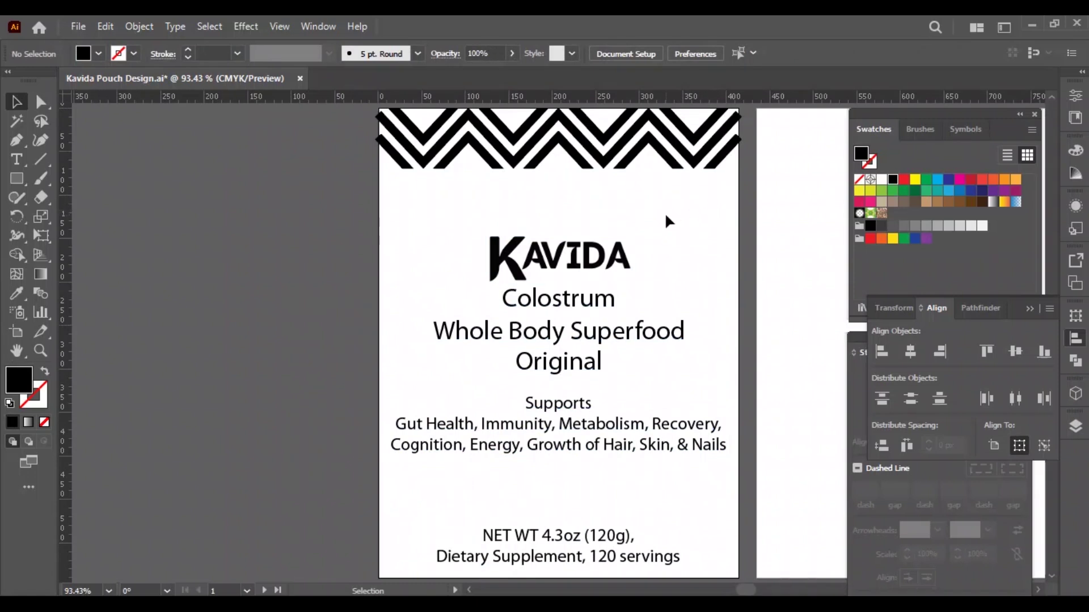
{"action": "left_click_drag", "start_coordinate": [593, 520], "coordinate": [593, 484]}
{"action": "left_click", "coordinate": [595, 386]}
{"action": "left_click", "coordinate": [644, 148]}
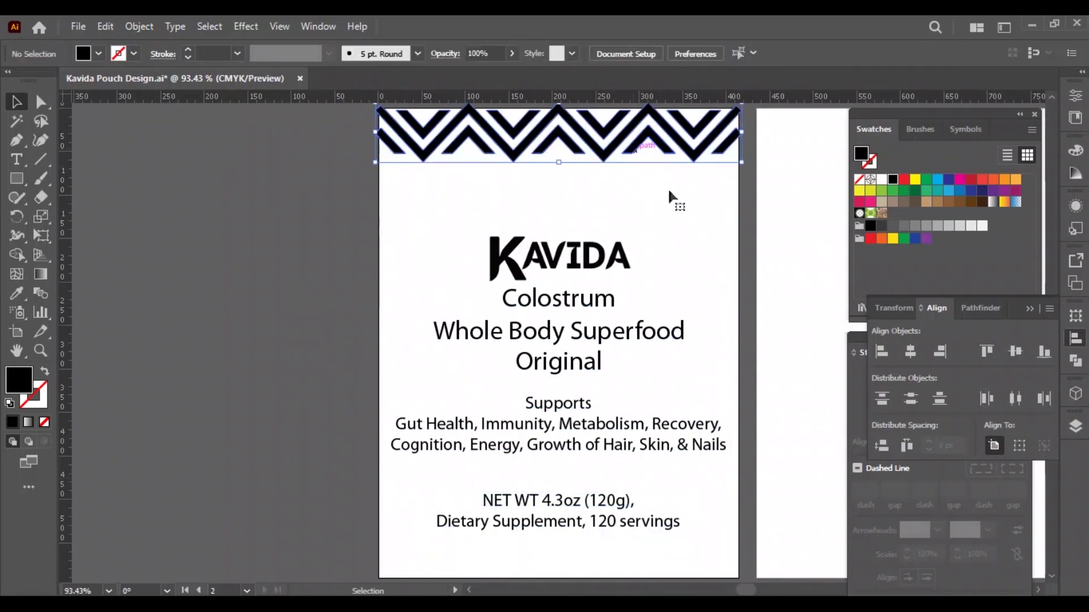
{"action": "left_click", "coordinate": [1044, 351]}
{"action": "left_click", "coordinate": [341, 289]}
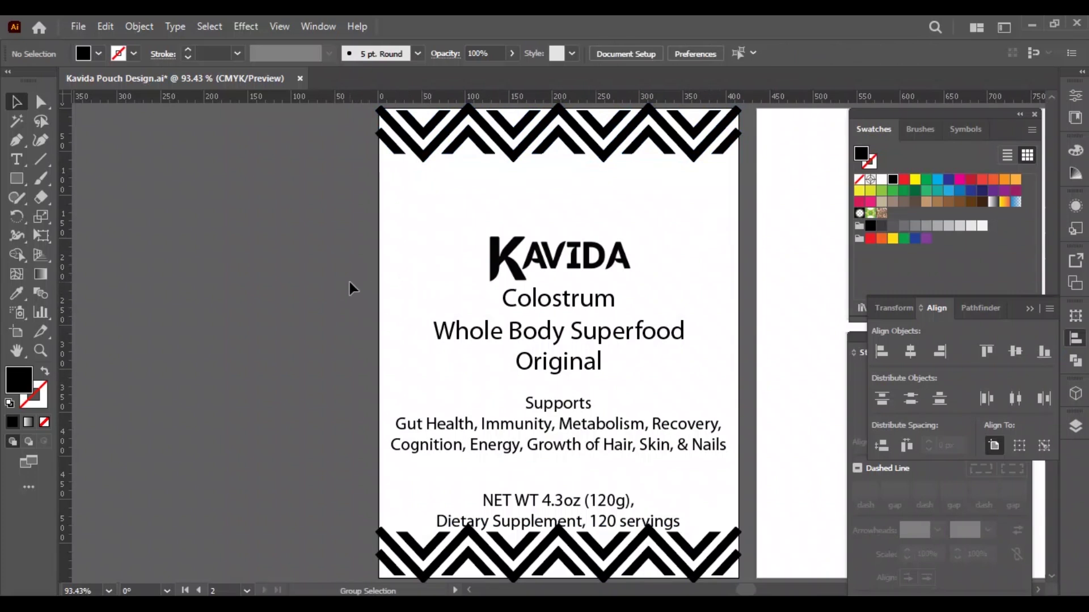
Move the net weight and servings text further up so it clears the bottom chevron pattern
{"action": "key", "text": "ctrl+a"}
{"action": "left_click", "coordinate": [457, 480]}
{"action": "left_click_drag", "start_coordinate": [596, 510], "coordinate": [613, 500]}
Center the Kavida logo in the space between the top chevrons and the Colostrum text and scale it to about 2.89 in wide
{"action": "left_click_drag", "start_coordinate": [584, 276], "coordinate": [558, 251]}
{"action": "left_click", "coordinate": [301, 260]}
{"action": "left_click", "coordinate": [546, 211]}
{"action": "key", "text": "shift+Down"}
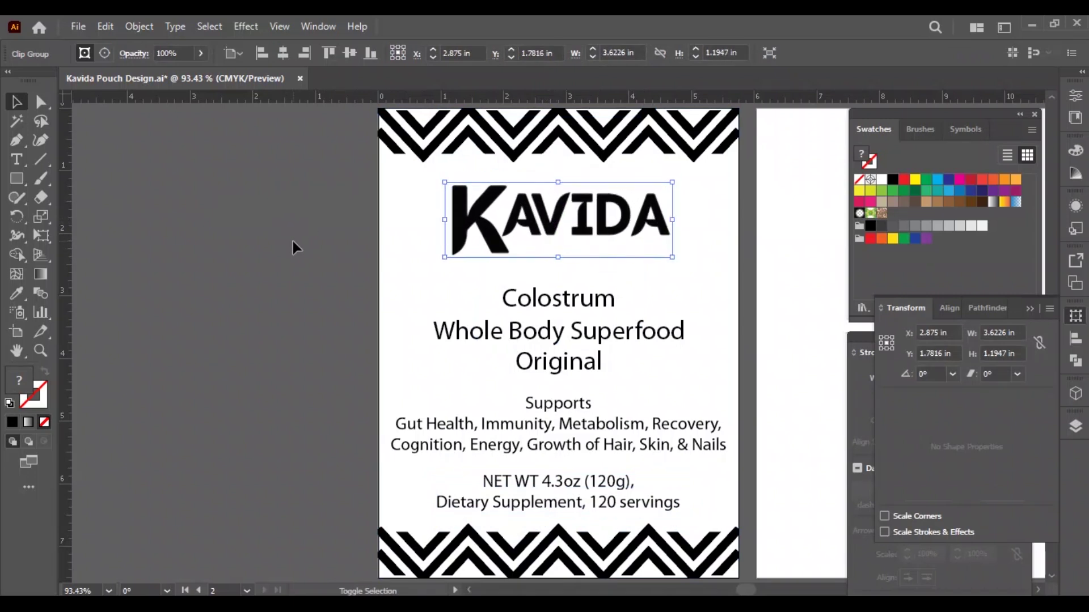
{"action": "key", "text": "shift+Down"}
{"action": "left_click_drag", "start_coordinate": [672, 228], "coordinate": [650, 228]}
{"action": "left_click", "coordinate": [291, 231]}
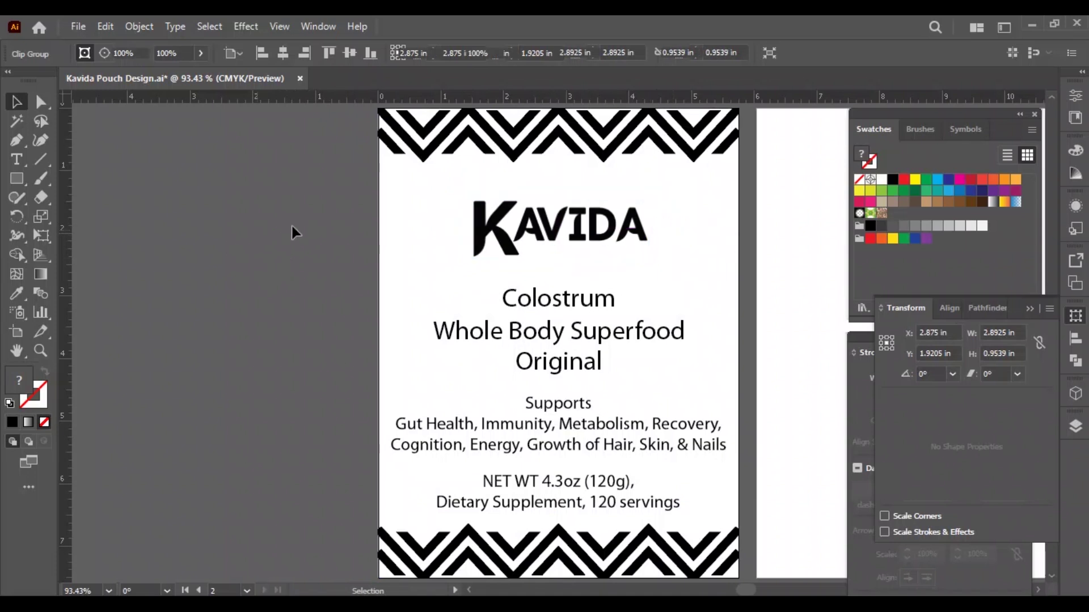
Copy the top chevron pattern and place a reduced copy, about 1.96 in wide, directly beneath the logo's AVIDA letters
{"action": "double_click", "coordinate": [661, 142]}
{"action": "left_click", "coordinate": [662, 142]}
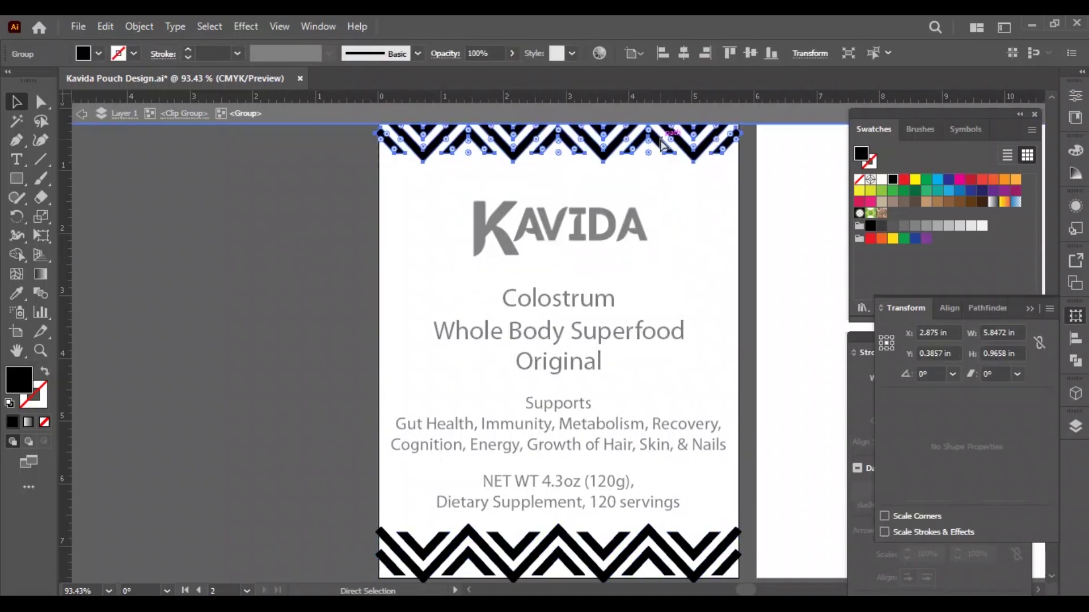
{"action": "double_click", "coordinate": [335, 282]}
{"action": "key", "text": "ctrl+c"}
{"action": "key", "text": "ctrl+v"}
{"action": "left_click_drag", "start_coordinate": [740, 347], "coordinate": [650, 262]}
{"action": "key", "text": "Up"}
{"action": "key", "text": "Up"}
{"action": "key", "text": "Up"}
{"action": "key", "text": "Up"}
{"action": "key", "text": "Up"}
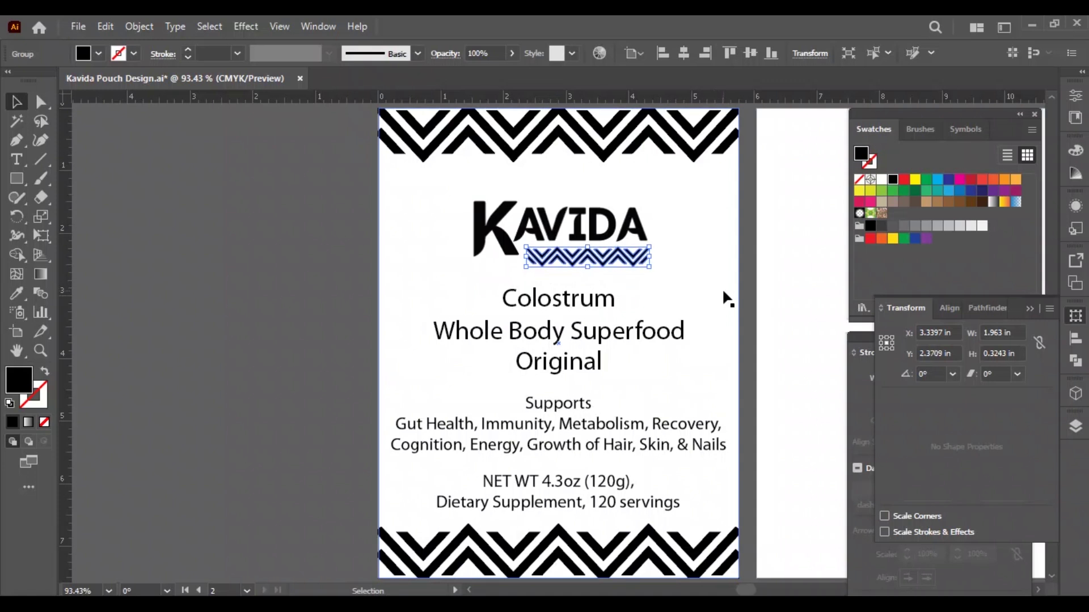
{"action": "left_click", "coordinate": [748, 275]}
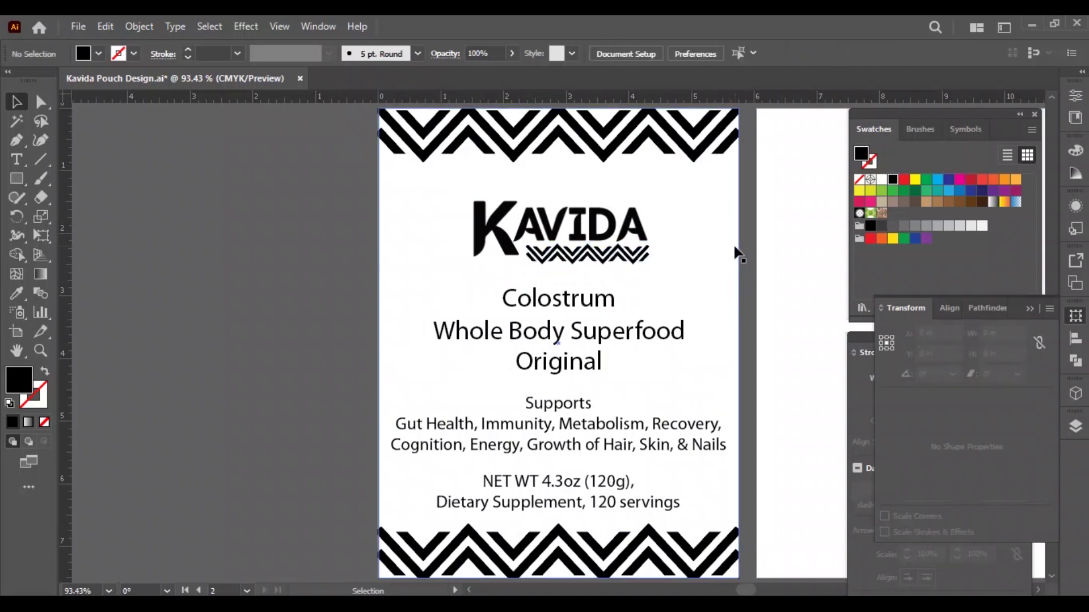
Rotate the small chevron strip under the logo by 180°
{"action": "left_click", "coordinate": [638, 258]}
{"action": "key", "text": "r"}
{"action": "left_click_drag", "start_coordinate": [638, 258], "coordinate": [710, 241]}
{"action": "key", "text": "v"}
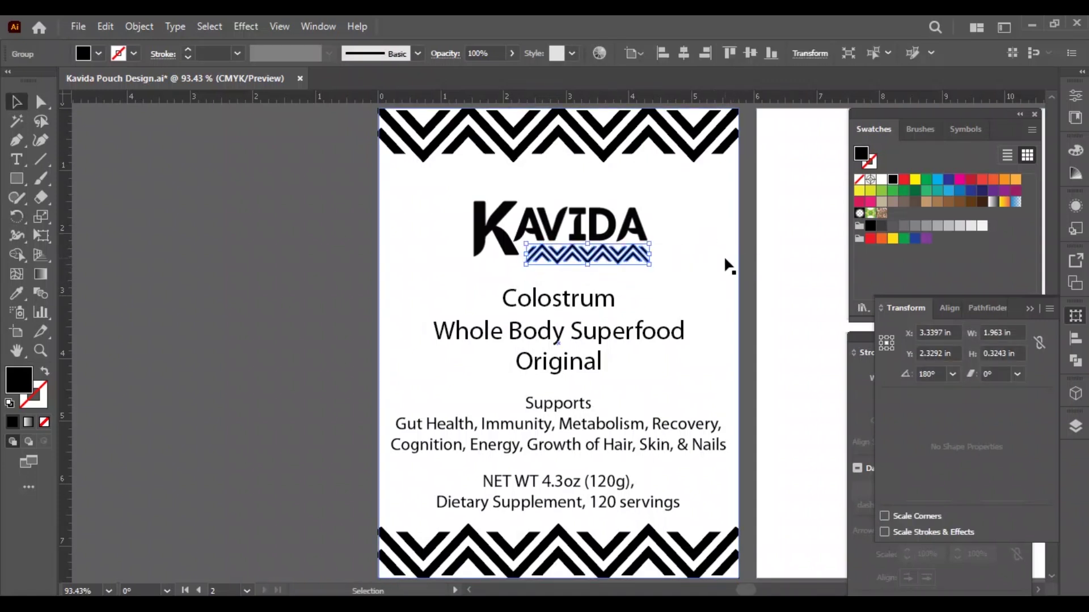
{"action": "left_click", "coordinate": [724, 263]}
{"action": "left_click", "coordinate": [740, 257]}
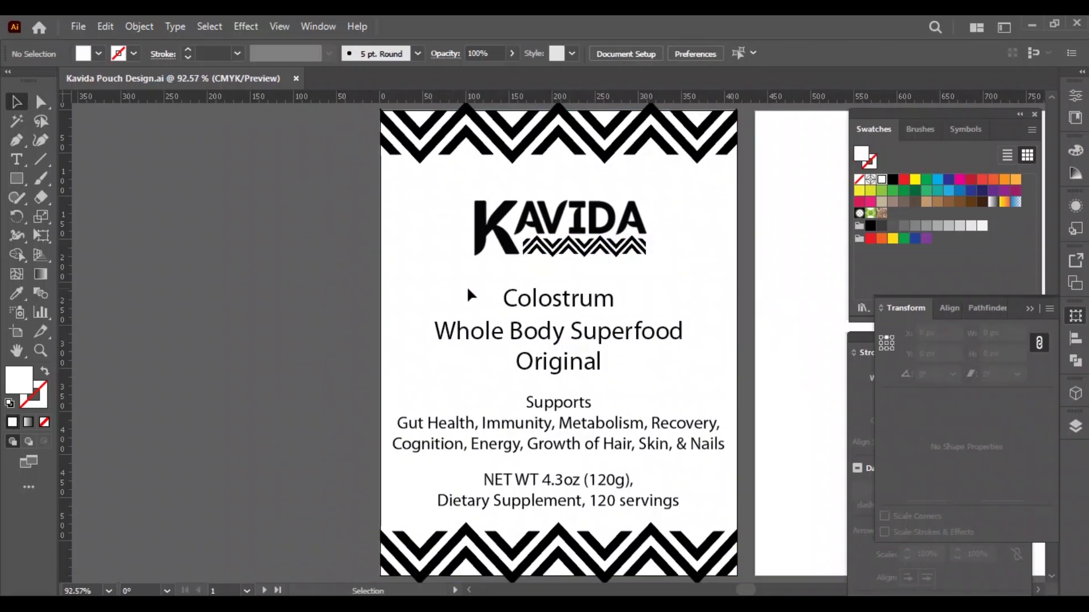
Set the Colostrum product name in all caps
{"action": "key", "text": "ctrl+t"}
{"action": "left_click", "coordinate": [590, 297]}
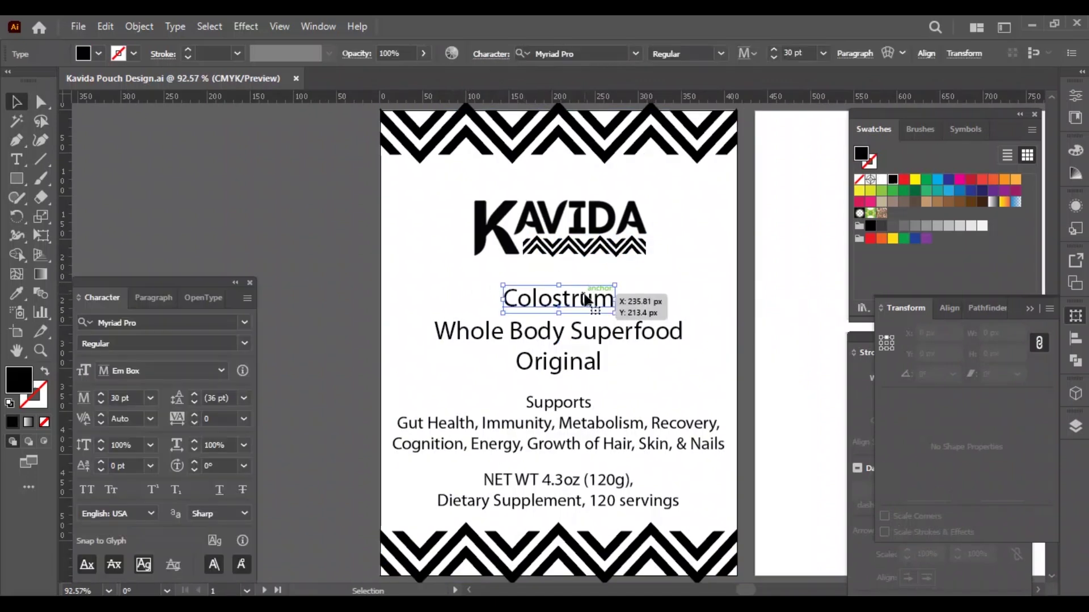
{"action": "left_click", "coordinate": [98, 488]}
Try Helvetica and Avenir Regular as fonts for the COLOSTRUM text
{"action": "left_click", "coordinate": [222, 323]}
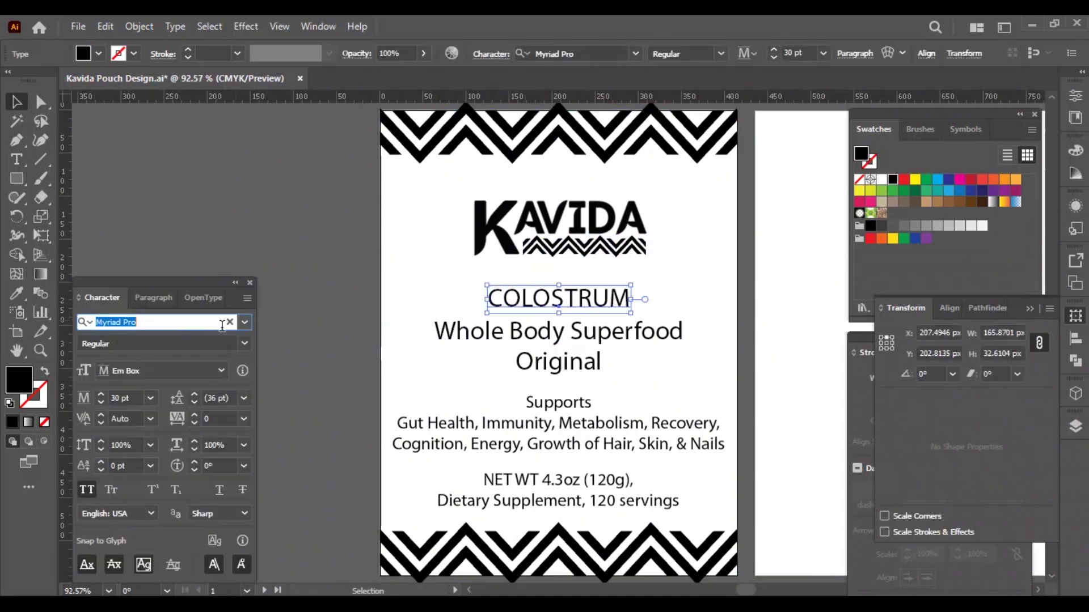
{"action": "type", "text": "helvetica"}
{"action": "left_click", "coordinate": [222, 322]}
{"action": "type", "text": "mont re"}
{"action": "key", "text": "ctrl+a"}
{"action": "type", "text": "a"}
{"action": "type", "text": "re"}
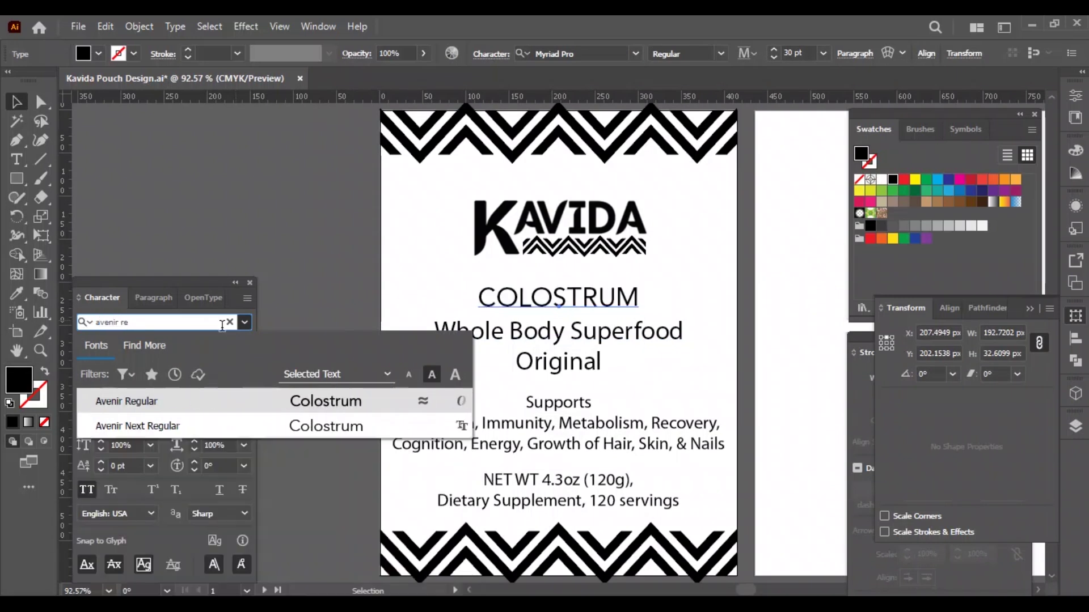
Set the COLOSTRUM text's font to Poppins Bold
{"action": "key", "text": "ctrl+a"}
{"action": "type", "text": "popp"}
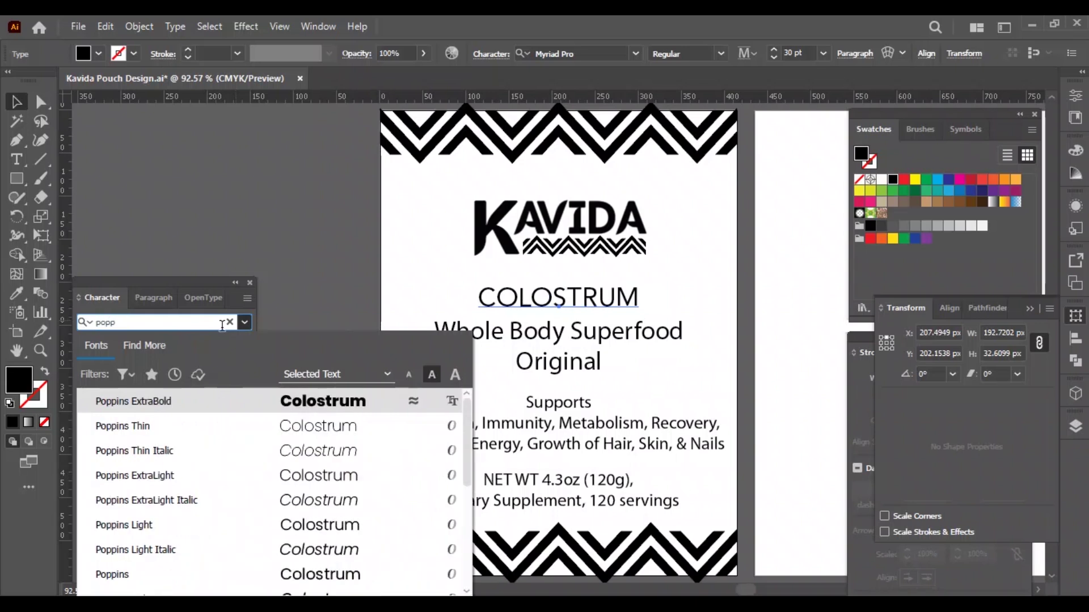
{"action": "key", "text": "Down"}
{"action": "key", "text": "Return"}
{"action": "left_click", "coordinate": [245, 344]}
{"action": "left_click", "coordinate": [114, 253]}
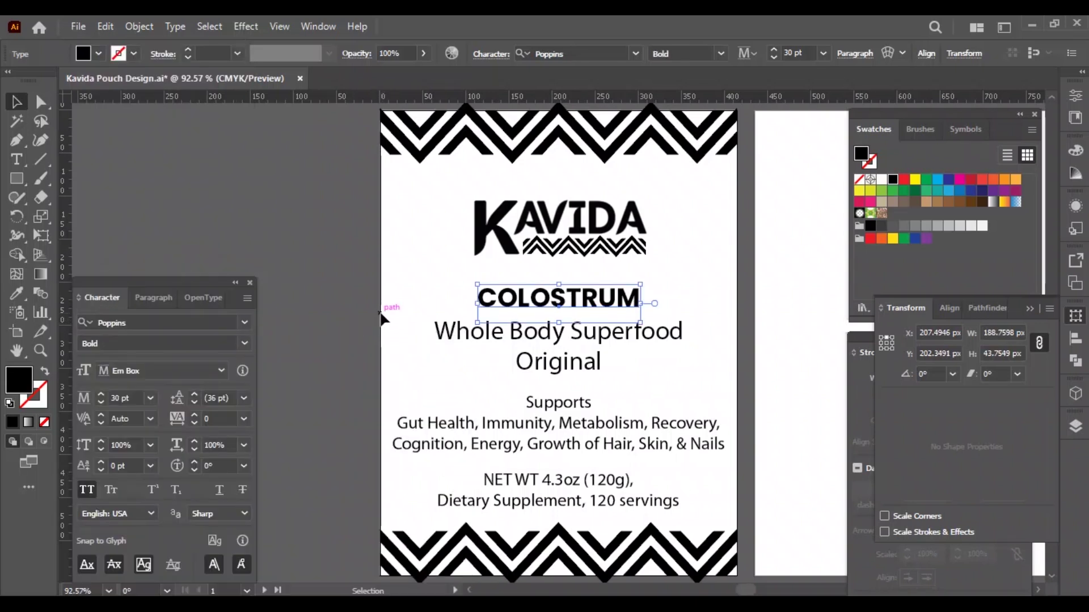
Left-align the COLOSTRUM paragraph and move the text toward the artboard's left side, still below the logo
{"action": "key", "text": "a"}
{"action": "left_click", "coordinate": [151, 297]}
{"action": "left_click", "coordinate": [87, 324]}
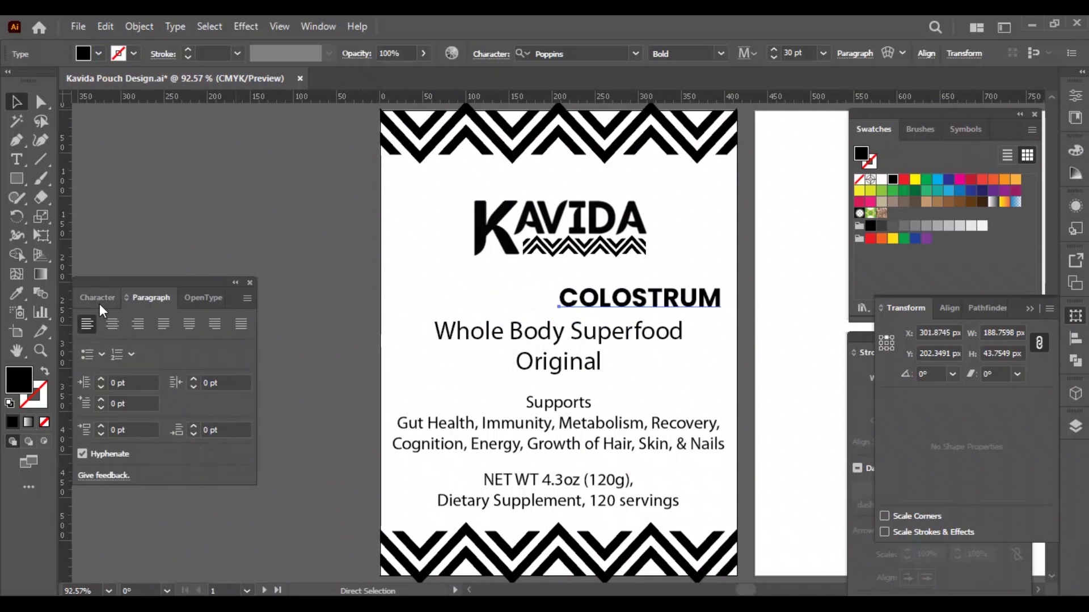
{"action": "left_click", "coordinate": [100, 304]}
{"action": "key", "text": "v"}
{"action": "left_click_drag", "start_coordinate": [660, 300], "coordinate": [526, 308]}
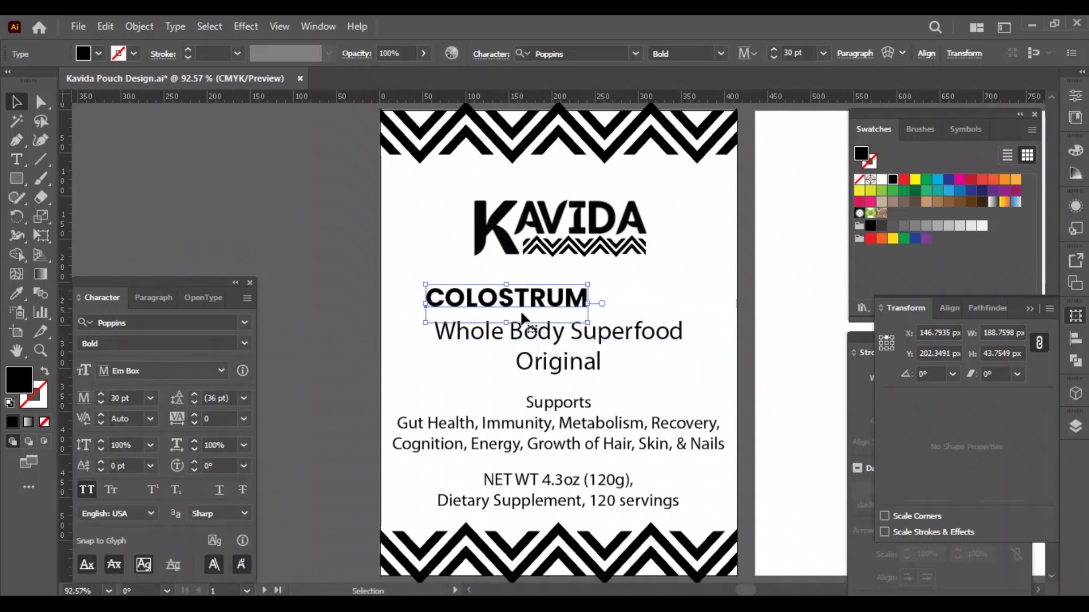
Copy the COLOSTRUM text style onto Whole Body Superfood and align both texts' left edges
{"action": "left_click", "coordinate": [568, 330]}
{"action": "key", "text": "i"}
{"action": "left_click", "coordinate": [511, 297]}
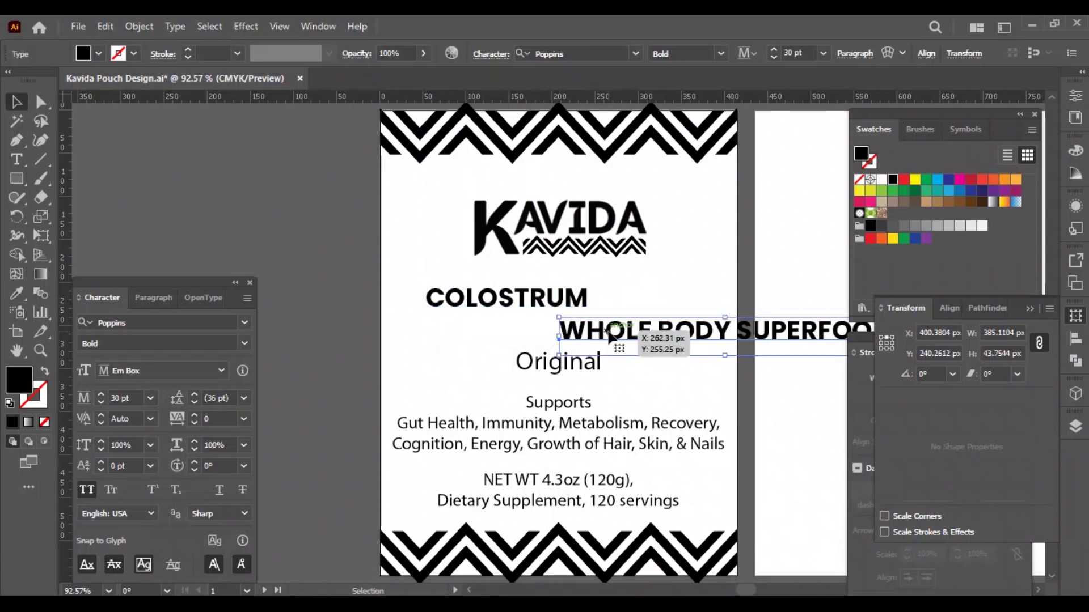
{"action": "left_click", "coordinate": [893, 53]}
{"action": "left_click", "coordinate": [723, 93]}
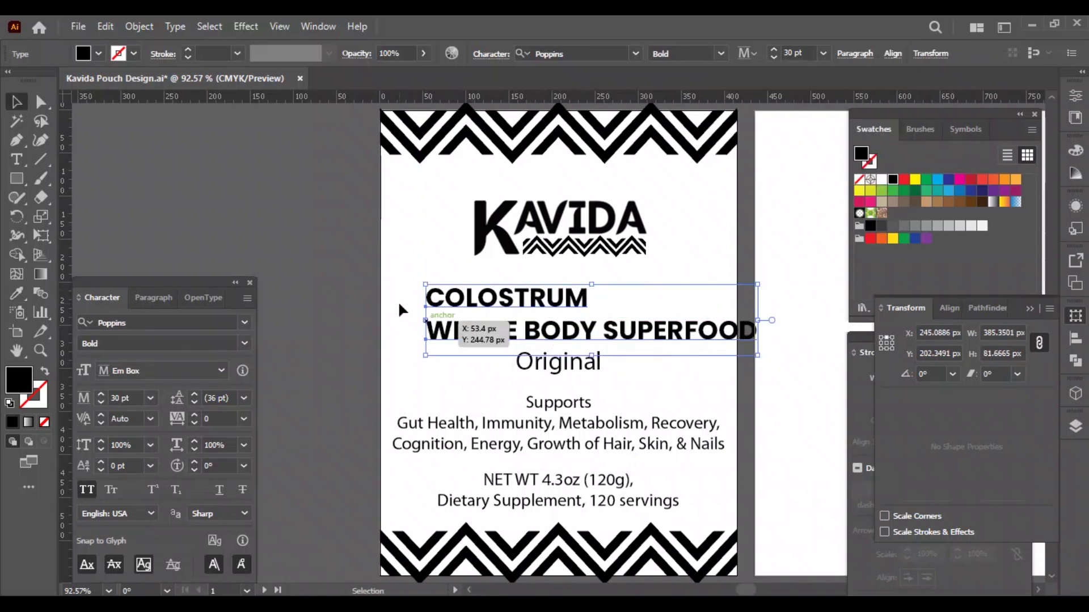
Break the WHOLE BODY SUPERFOOD text into two lines before SUPERFOOD and set its leading to 26 pt
{"action": "left_click", "coordinate": [400, 307]}
{"action": "key", "text": "t"}
{"action": "left_click", "coordinate": [609, 330]}
{"action": "key", "text": "Return"}
{"action": "key", "text": "Escape"}
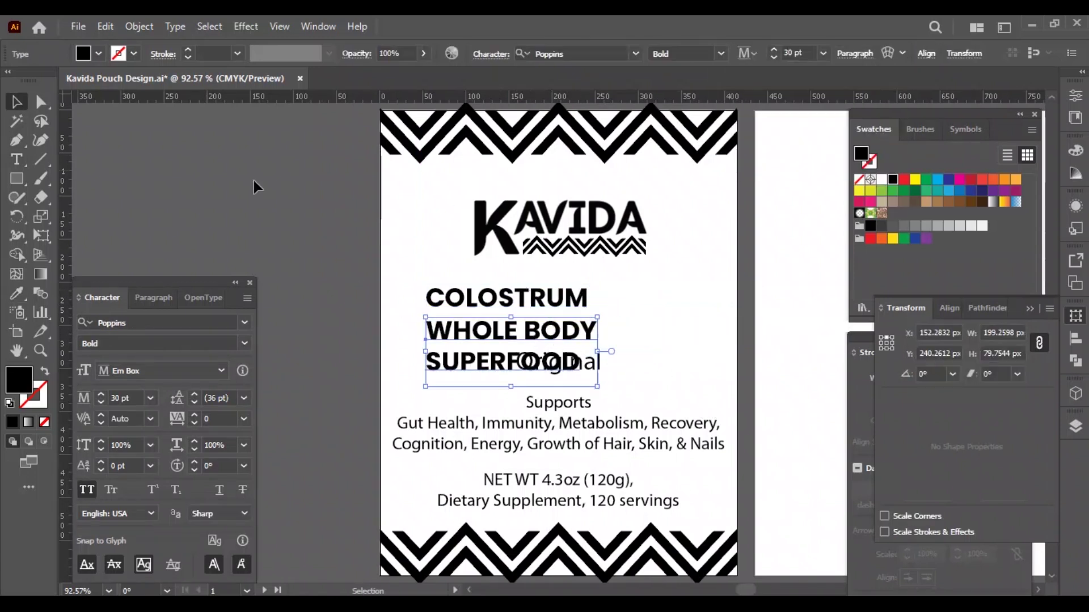
{"action": "left_click", "coordinate": [221, 398]}
{"action": "type", "text": "26"}
{"action": "key", "text": "Return"}
{"action": "left_click", "coordinate": [370, 299]}
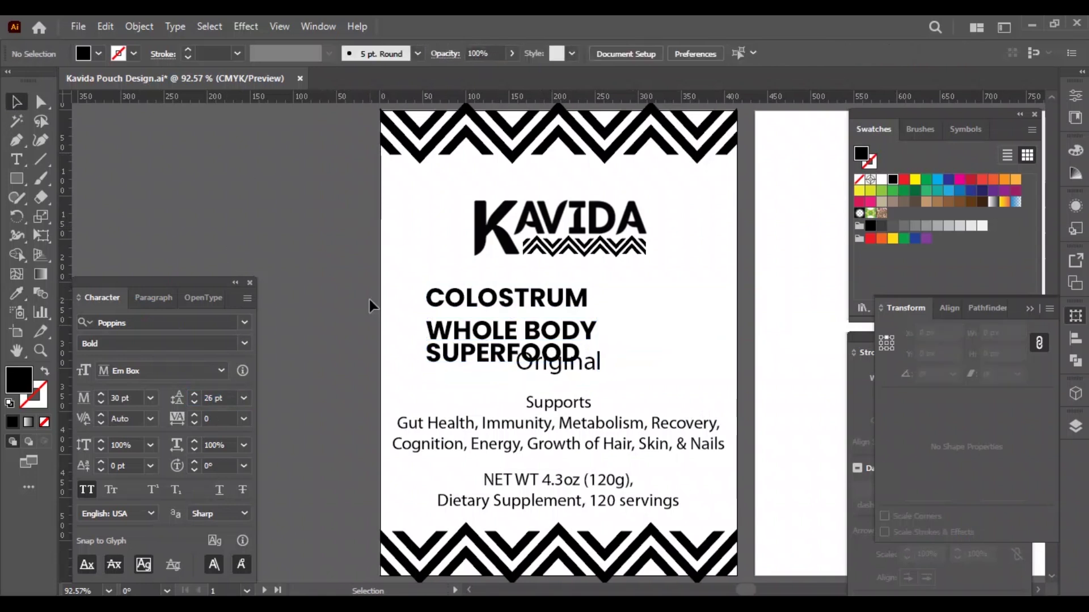
Move the Original flavor text and the Supports benefits text down, clear of the SUPERFOOD line
{"action": "left_click_drag", "start_coordinate": [590, 376], "coordinate": [590, 383]}
{"action": "left_click_drag", "start_coordinate": [576, 426], "coordinate": [576, 434]}
{"action": "left_click_drag", "start_coordinate": [583, 385], "coordinate": [584, 393]}
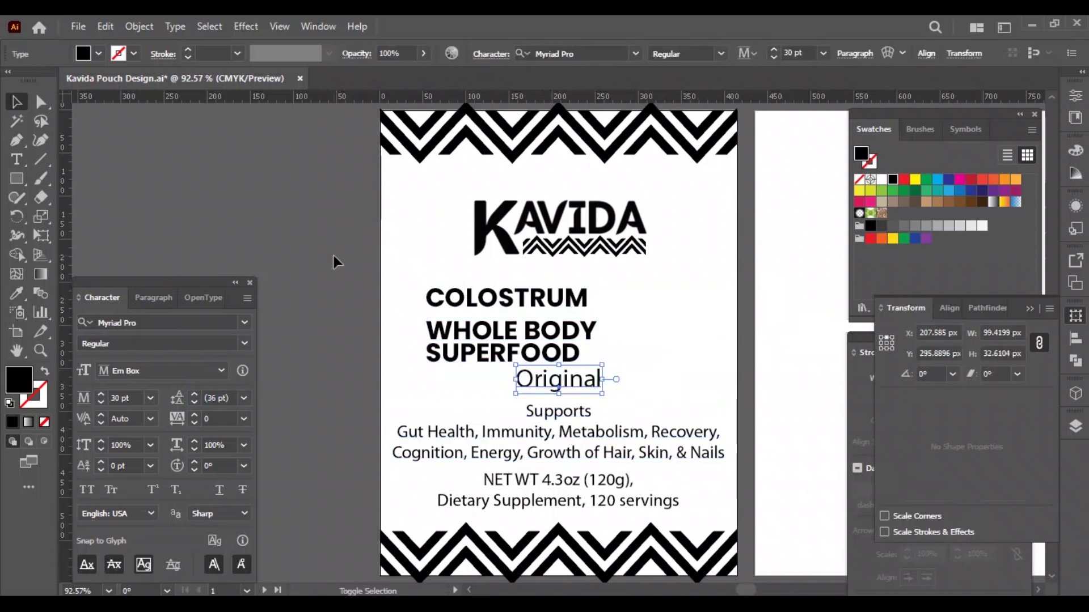
{"action": "left_click", "coordinate": [385, 280]}
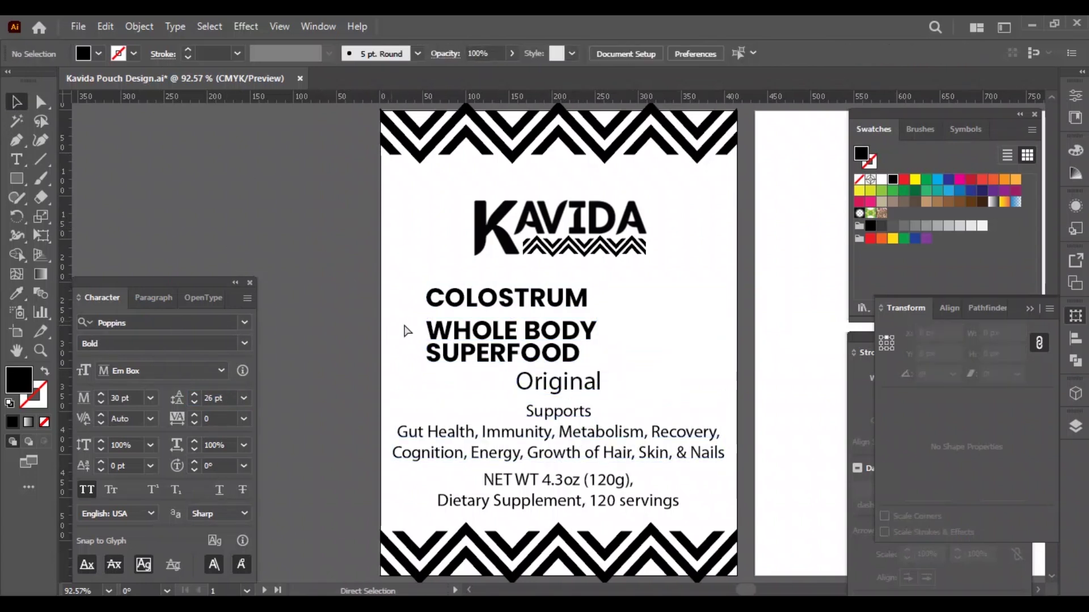
Switch to the Ka'Chava pouch reference photo in FastStone Image Viewer and examine its label layout up close
{"action": "key", "text": "alt+Tab"}
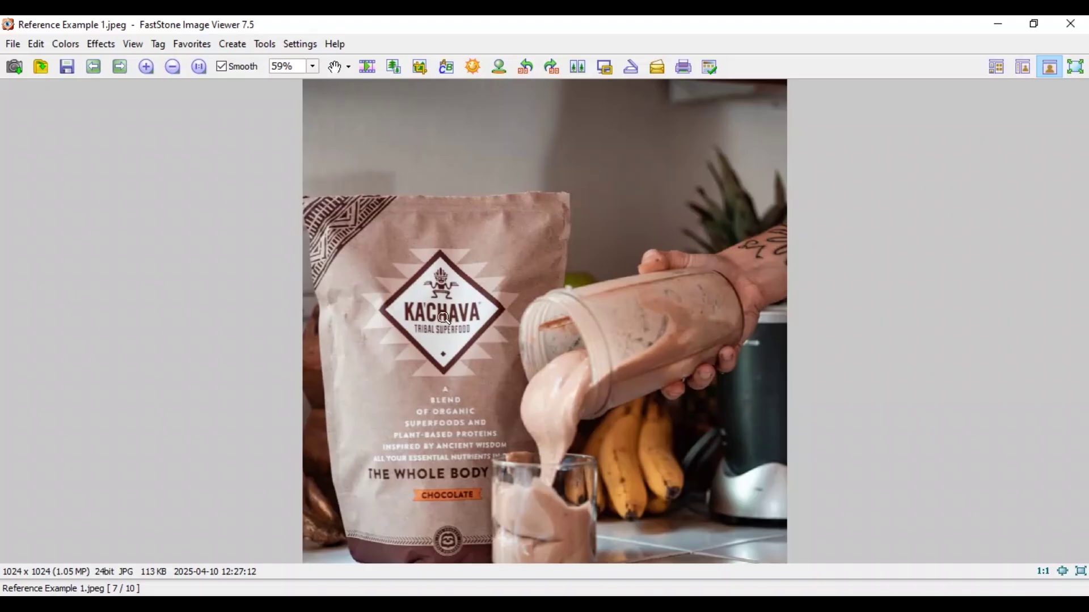
{"action": "scroll", "coordinate": [444, 317], "scroll_direction": "up", "scroll_amount": 2}
{"action": "scroll", "coordinate": [438, 281], "scroll_direction": "down", "scroll_amount": 1}
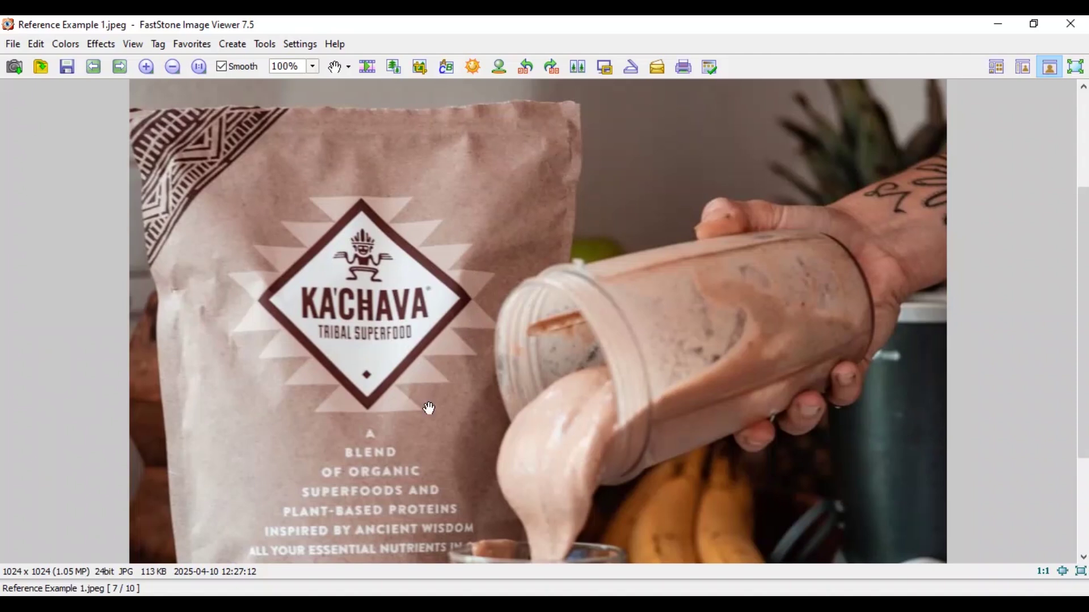
{"action": "key", "text": "alt+Tab"}
Draw a black band from the artboard's left edge behind WHOLE BODY SUPERFOOD and make that text white
{"action": "left_click_drag", "start_coordinate": [378, 313], "coordinate": [626, 371]}
{"action": "key", "text": "v"}
{"action": "left_click", "coordinate": [572, 360]}
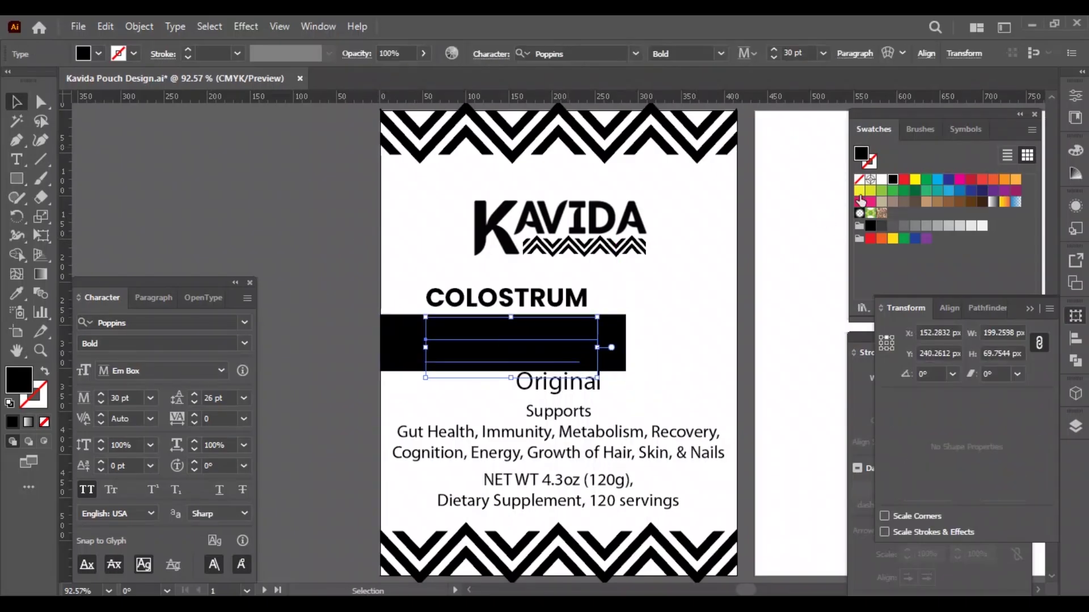
{"action": "left_click", "coordinate": [881, 180]}
Reduce the Supports benefits text's font size and set the Original flavor text to 20 pt
{"action": "left_click", "coordinate": [621, 391]}
{"action": "left_click", "coordinate": [647, 433]}
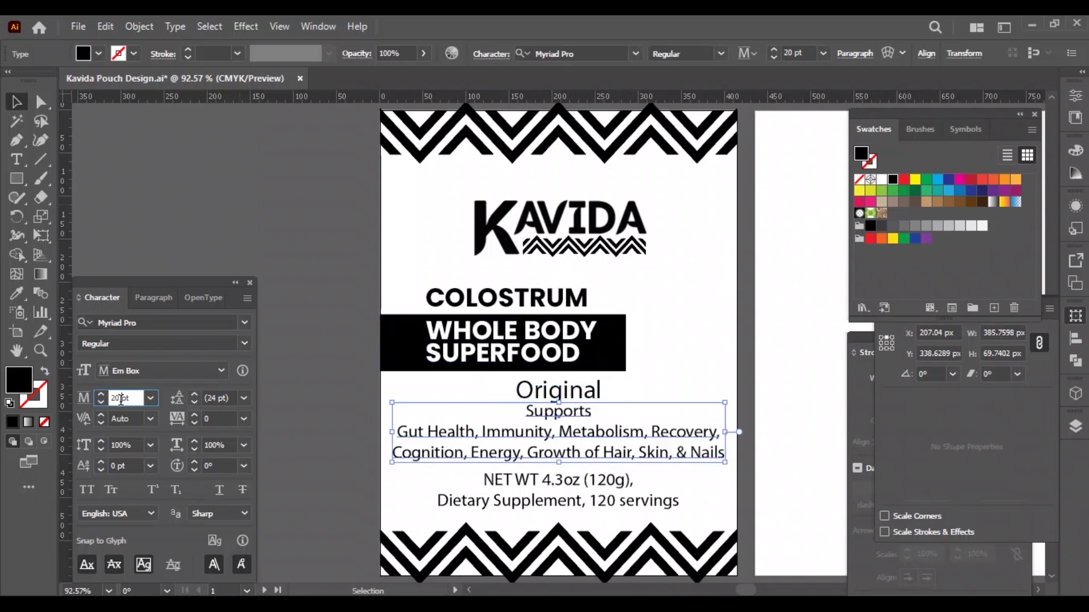
{"action": "key", "text": "Return"}
{"action": "left_click", "coordinate": [559, 391]}
{"action": "left_click", "coordinate": [121, 398]}
{"action": "scroll", "coordinate": [122, 399], "scroll_direction": "down", "scroll_amount": 3}
Notch the black band's right end into a V by adding a middle anchor point and shifting it inward
{"action": "left_click", "coordinate": [618, 363]}
{"action": "key", "text": "p"}
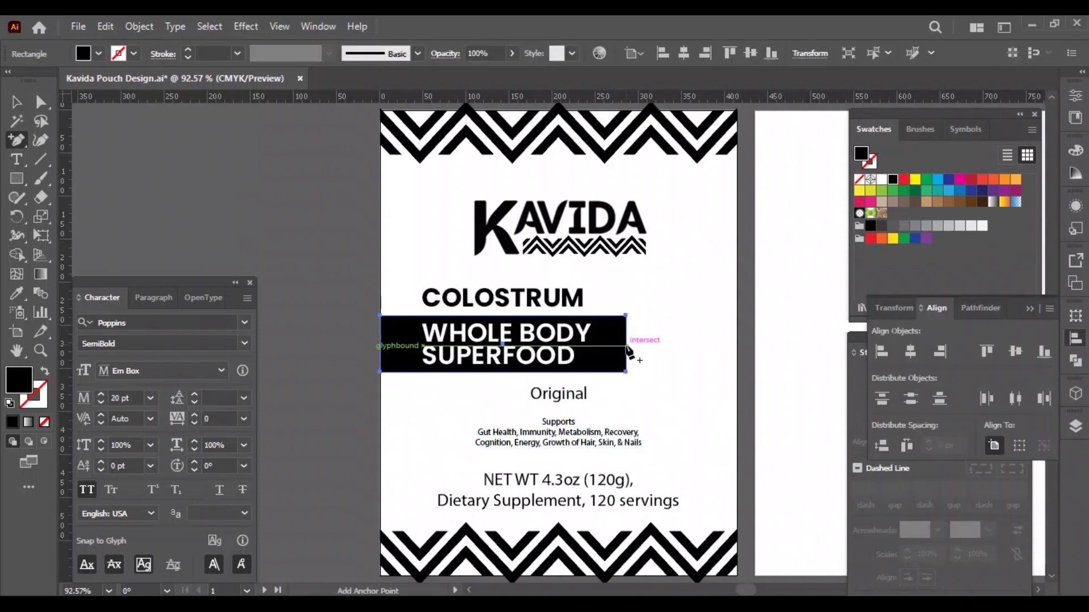
{"action": "left_click", "coordinate": [626, 344]}
{"action": "key", "text": "a"}
{"action": "key", "text": "shift+Left"}
{"action": "key", "text": "shift+Left"}
{"action": "key", "text": "shift+Left"}
{"action": "key", "text": "shift+Left"}
{"action": "key", "text": "shift+Left"}
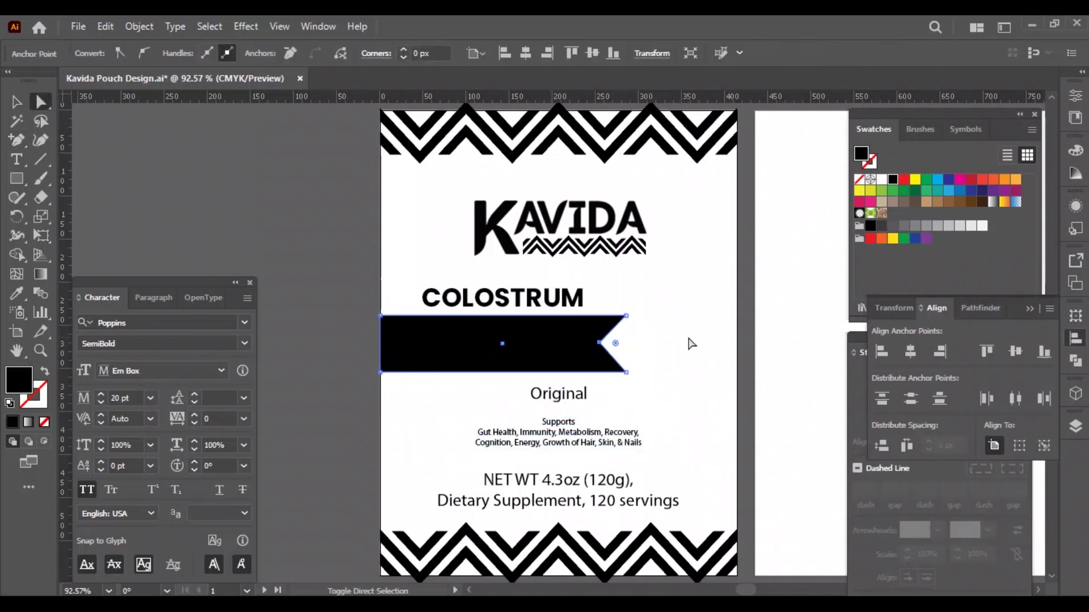
Duplicate the notched band toward the right, shrink the copy with an Offset Path effect and expand its appearance
{"action": "key", "text": "v"}
{"action": "left_click_drag", "start_coordinate": [427, 358], "coordinate": [472, 357]}
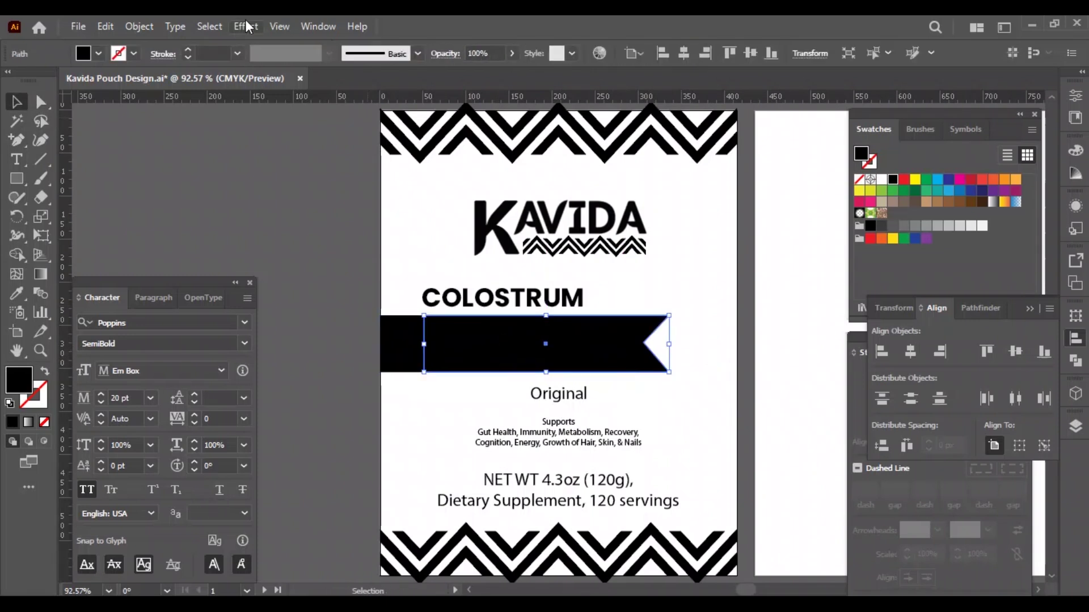
{"action": "left_click", "coordinate": [246, 27]}
{"action": "left_click", "coordinate": [283, 54]}
{"action": "key", "text": "Return"}
{"action": "left_click", "coordinate": [139, 27]}
{"action": "left_click", "coordinate": [408, 185]}
{"action": "key", "text": "a"}
{"action": "key", "text": "v"}
Shrink a further copy of the notched band with Offset Path and expand it, forming the banner's innermost stepped tip
{"action": "left_click", "coordinate": [245, 26]}
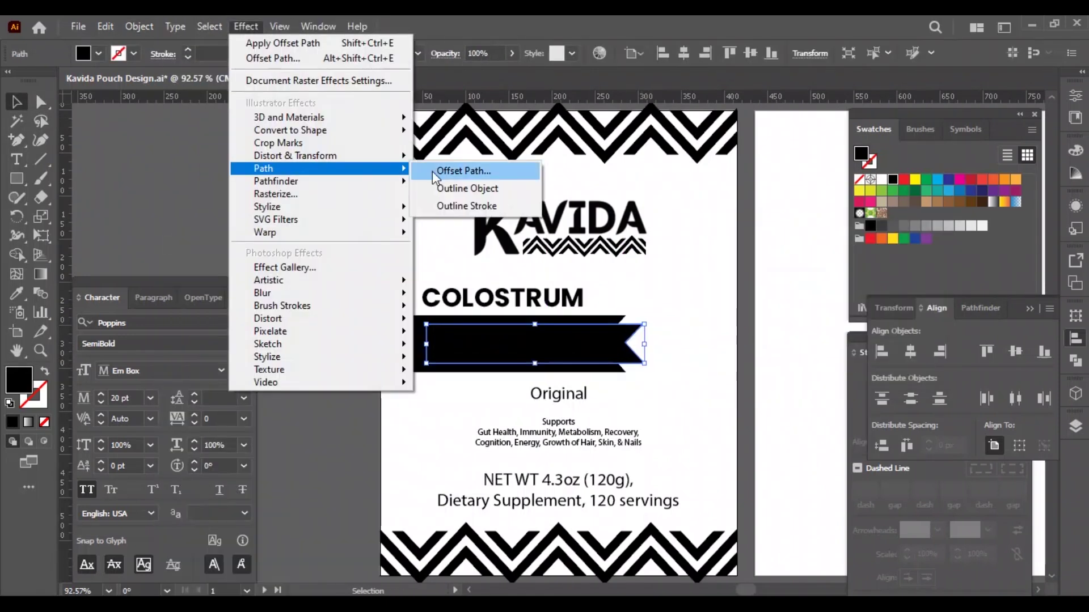
{"action": "left_click", "coordinate": [453, 170]}
{"action": "key", "text": "Return"}
{"action": "left_click", "coordinate": [139, 26]}
{"action": "left_click", "coordinate": [285, 227]}
{"action": "left_click", "coordinate": [289, 222]}
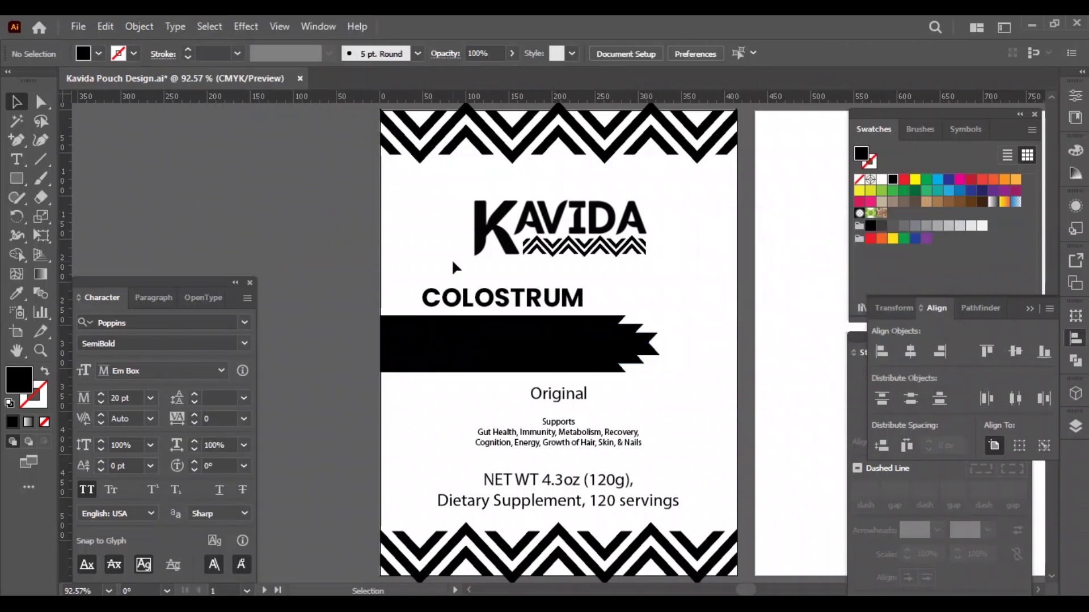
Send the stepped banner shapes behind the WHOLE BODY SUPERFOOD text and merge them with Pathfinder
{"action": "left_click", "coordinate": [655, 356]}
{"action": "key", "text": "ctrl+x"}
{"action": "key", "text": "ctrl+b"}
{"action": "key", "text": "shift+ctrl+F9"}
{"action": "left_click", "coordinate": [690, 359]}
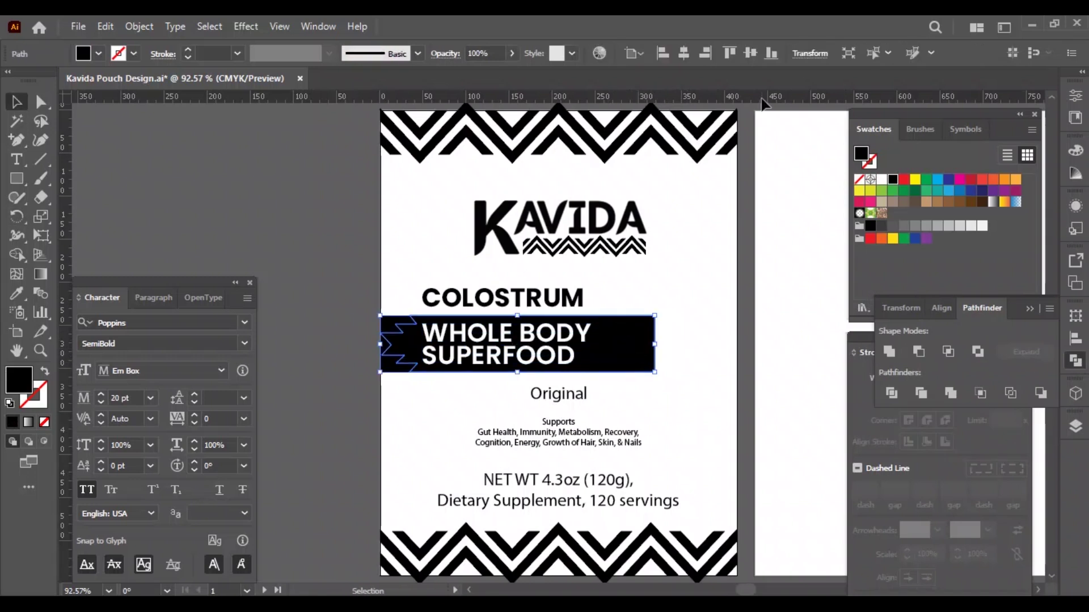
Position the enlarged mirrored copy of the stepped banner to the right of the original, with its stepped end facing it
{"action": "left_click", "coordinate": [721, 356], "text": "shift"}
{"action": "mouse_move", "coordinate": [595, 343]}
{"action": "left_mouse_down"}
{"action": "mouse_move", "coordinate": [668, 343]}
{"action": "mouse_move", "coordinate": [590, 342]}
{"action": "left_mouse_up"}
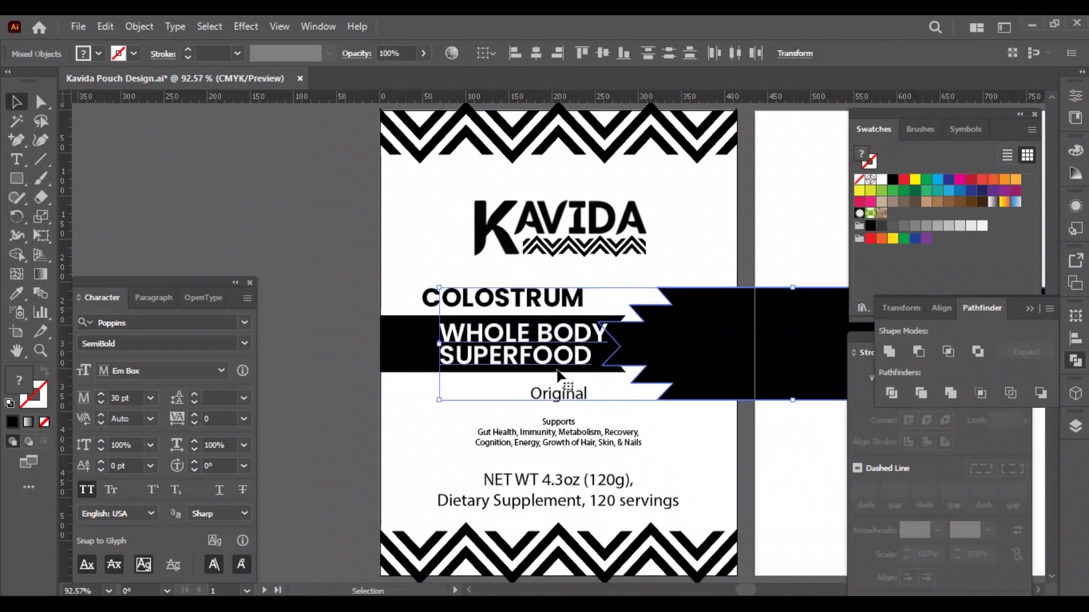
{"action": "left_click_drag", "start_coordinate": [643, 378], "coordinate": [746, 367]}
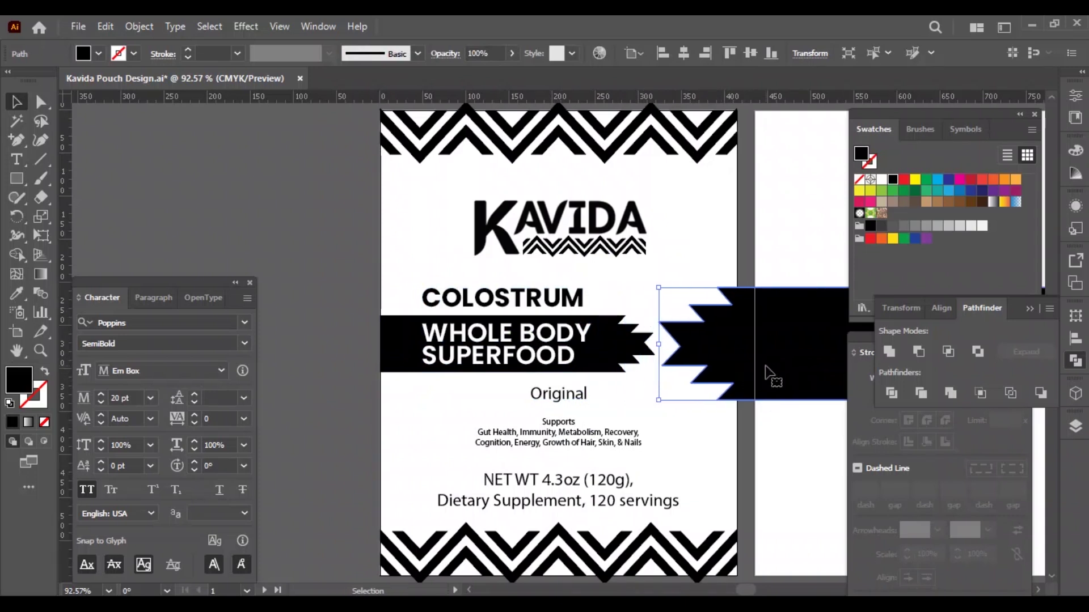
Resize the mirrored stepped banner and trim both banners at the front panel's side edges
{"action": "scroll", "coordinate": [674, 355], "scroll_direction": "right", "scroll_amount": 8}
{"action": "scroll", "coordinate": [768, 231], "scroll_direction": "down", "scroll_amount": 3}
{"action": "left_click_drag", "start_coordinate": [768, 231], "coordinate": [698, 260]}
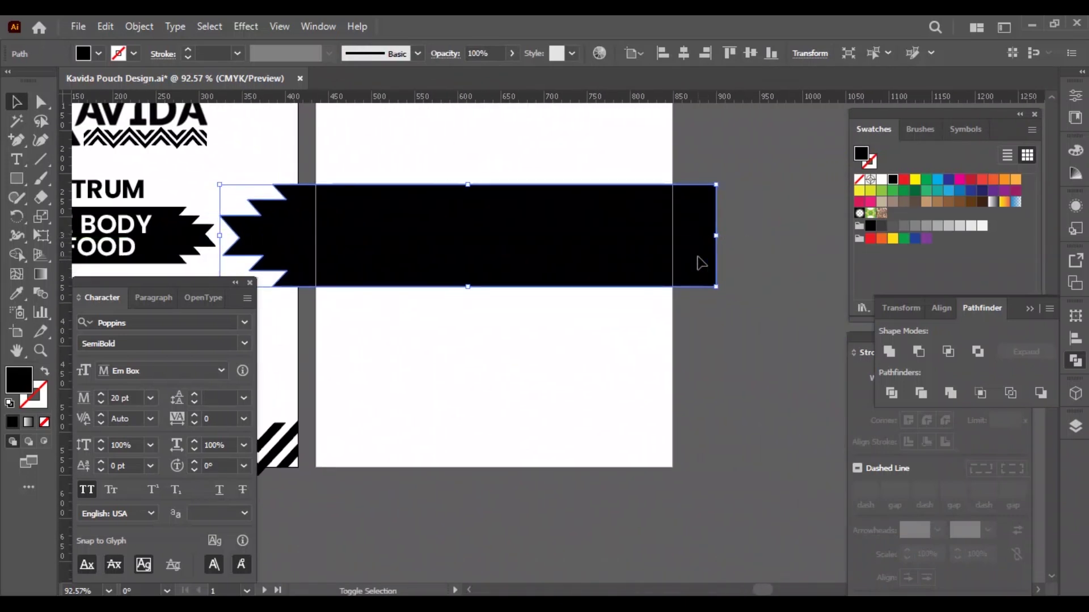
{"action": "scroll", "coordinate": [622, 353], "scroll_direction": "left", "scroll_amount": 8}
{"action": "scroll", "coordinate": [622, 353], "scroll_direction": "up", "scroll_amount": 3}
{"action": "left_click", "coordinate": [709, 363]}
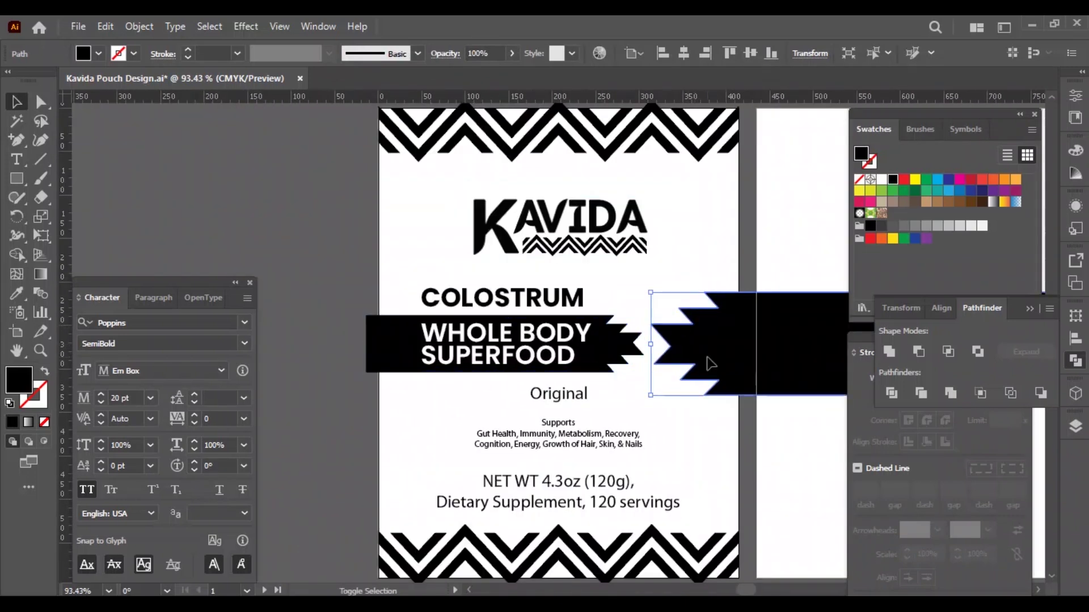
{"action": "left_click", "coordinate": [785, 358]}
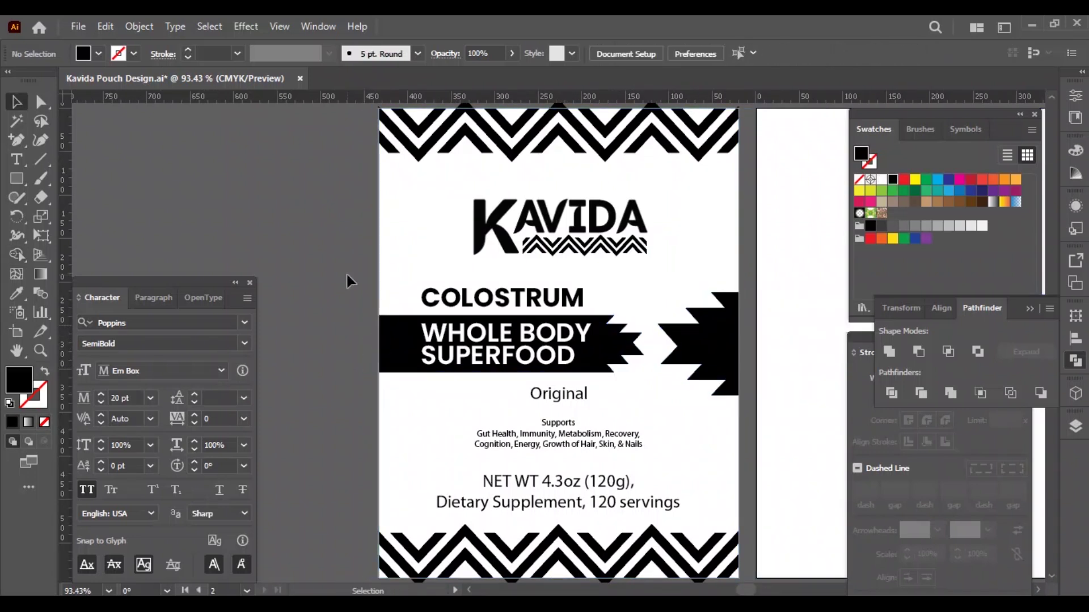
{"action": "left_click_drag", "start_coordinate": [760, 370], "coordinate": [398, 392]}
{"action": "left_click_drag", "start_coordinate": [794, 414], "coordinate": [744, 335]}
Nudge the logo, COLOSTRUM heading and banners upward, and set the Original text in all-caps Poppins Bold at 30 pt
{"action": "left_click", "coordinate": [648, 249]}
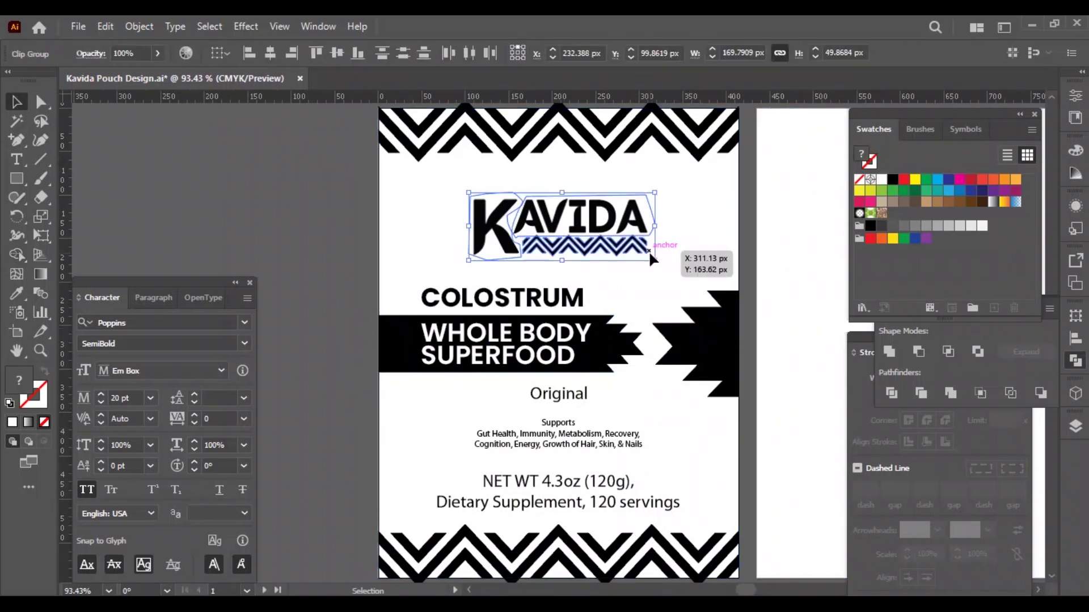
{"action": "left_click_drag", "start_coordinate": [397, 266], "coordinate": [760, 397]}
{"action": "left_click_drag", "start_coordinate": [559, 394], "coordinate": [567, 392]}
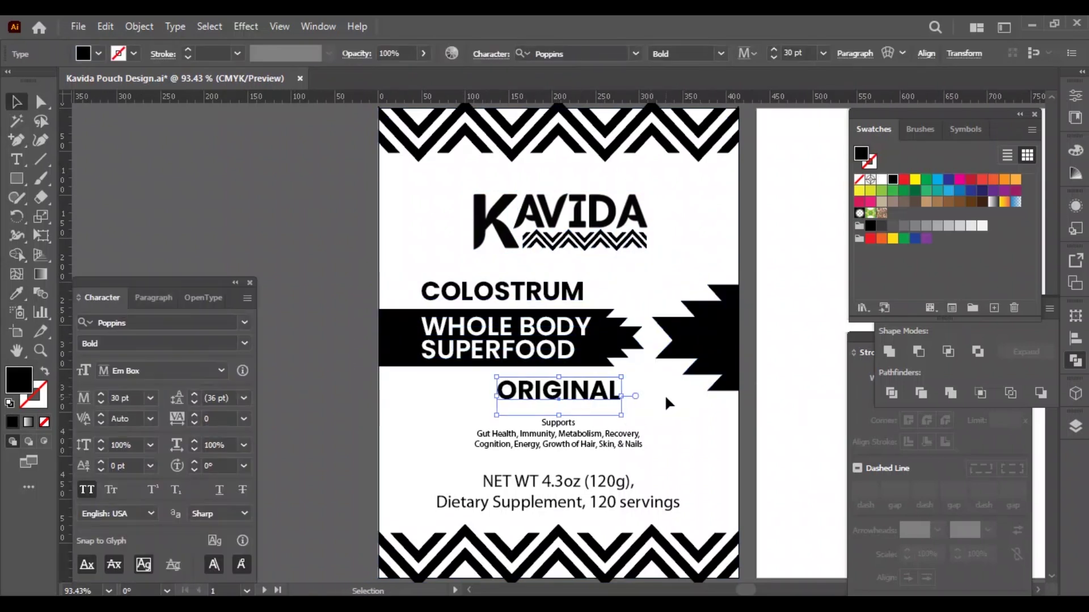
Create a black downward-pointing triangle over the lower text and place the ORIGINAL text on it in white
{"action": "key", "text": "m"}
{"action": "mouse_move", "coordinate": [450, 397]}
{"action": "left_mouse_down"}
{"action": "mouse_move", "coordinate": [554, 498]}
{"action": "mouse_move", "coordinate": [604, 491]}
{"action": "mouse_move", "coordinate": [607, 392]}
{"action": "left_mouse_up"}
{"action": "left_click_drag", "start_coordinate": [558, 431], "coordinate": [559, 457]}
{"action": "left_click", "coordinate": [859, 215]}
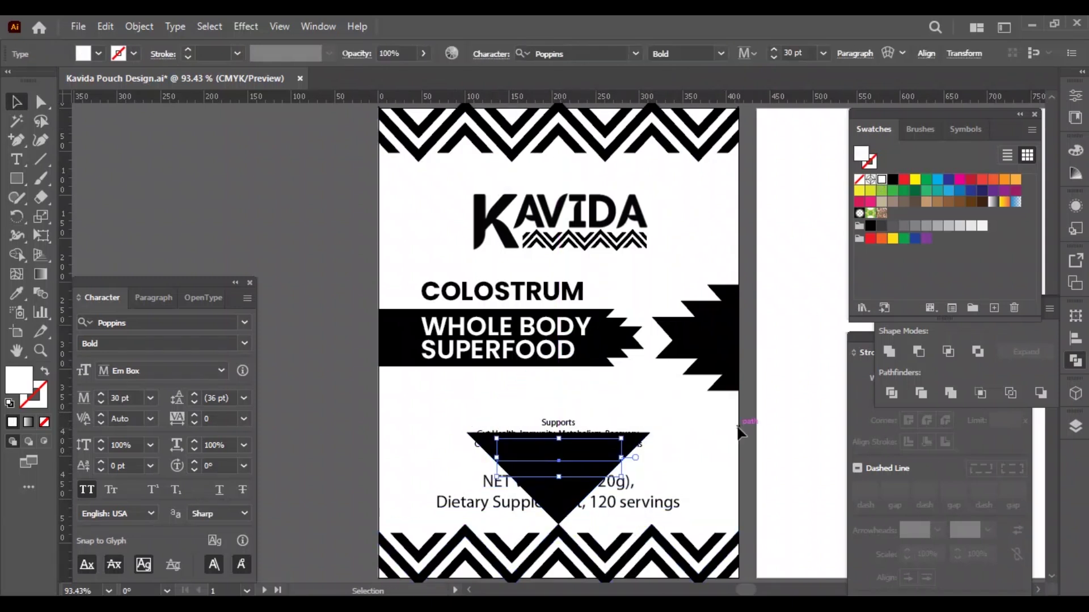
Set the ORIGINAL text to Poppins SemiBold at 25 pt
{"action": "left_click", "coordinate": [244, 343]}
{"action": "left_click", "coordinate": [124, 220]}
{"action": "left_click", "coordinate": [127, 398]}
{"action": "scroll", "coordinate": [134, 400], "scroll_direction": "down", "scroll_amount": 5}
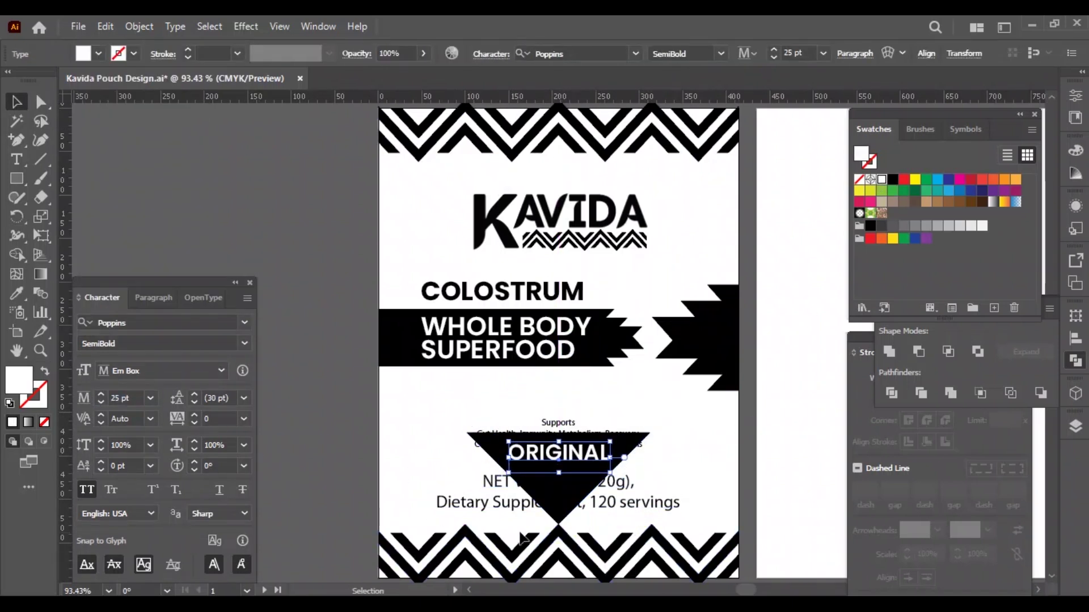
Group the triangle with ORIGINAL, fit it diagonally into the front panel's bottom-right corner at a reduced size, and save the file
{"action": "left_click", "coordinate": [601, 471], "text": "shift"}
{"action": "scroll", "coordinate": [607, 522], "scroll_direction": "down", "scroll_amount": 2}
{"action": "left_click_drag", "start_coordinate": [606, 517], "coordinate": [709, 482]}
{"action": "key", "text": "ctrl+g"}
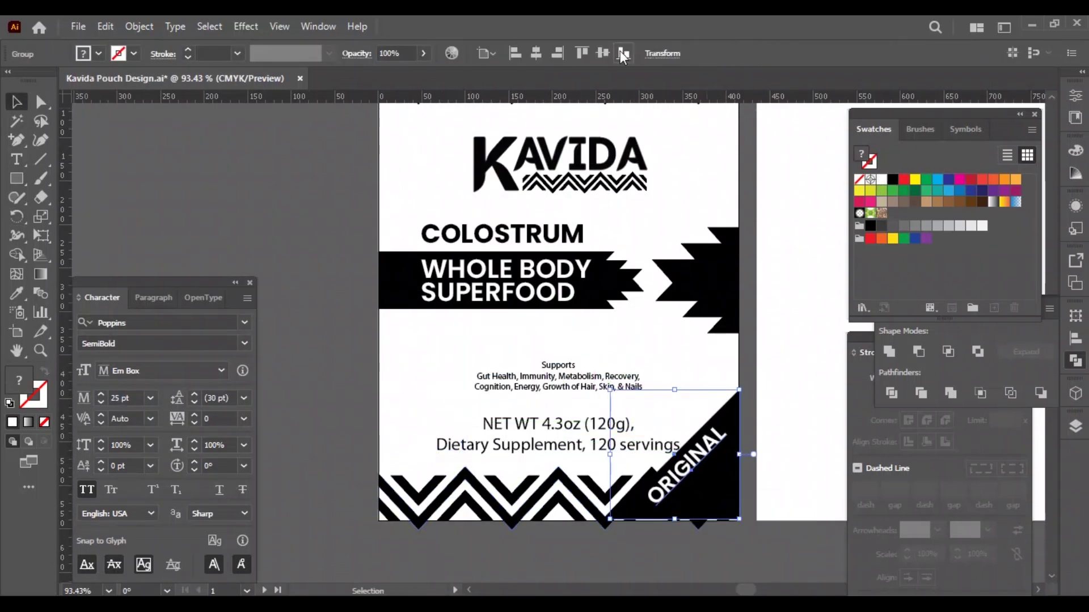
{"action": "left_click", "coordinate": [755, 528]}
{"action": "left_click_drag", "start_coordinate": [612, 393], "coordinate": [631, 410]}
{"action": "left_click", "coordinate": [757, 563]}
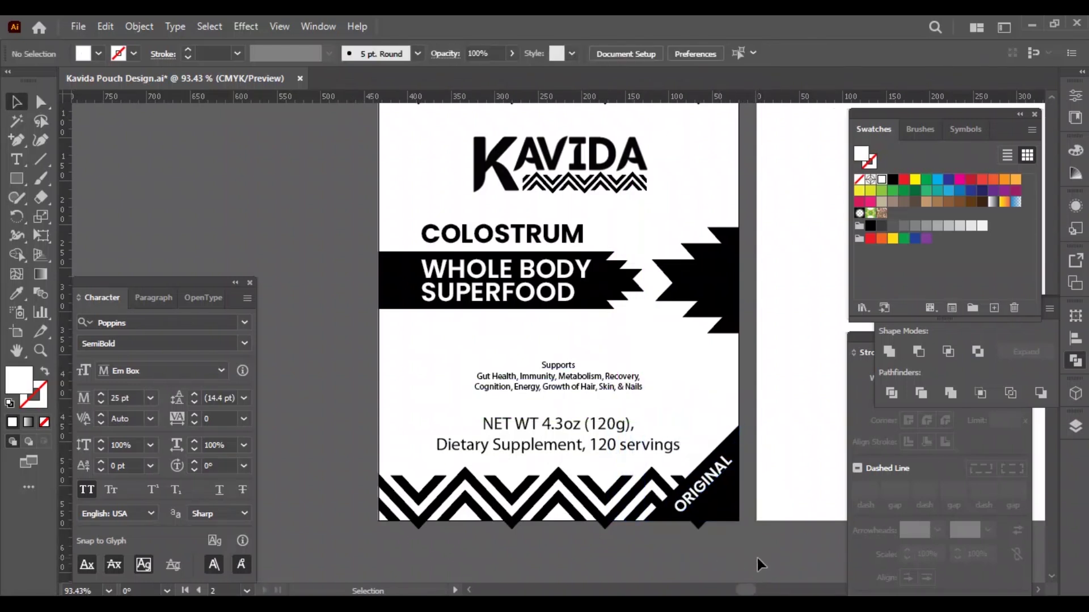
{"action": "key", "text": "ctrl+s"}
Left-align the Supports text block and move it up beneath the WHOLE BODY SUPERFOOD banner
{"action": "left_click", "coordinate": [574, 391]}
{"action": "left_click", "coordinate": [153, 297]}
{"action": "left_click", "coordinate": [94, 318]}
{"action": "left_click", "coordinate": [103, 298]}
{"action": "left_click_drag", "start_coordinate": [506, 358], "coordinate": [434, 338]}
Set the Supports text block in Poppins Medium, all caps, at 20 pt
{"action": "left_click", "coordinate": [164, 323]}
{"action": "type", "text": "Poppins"}
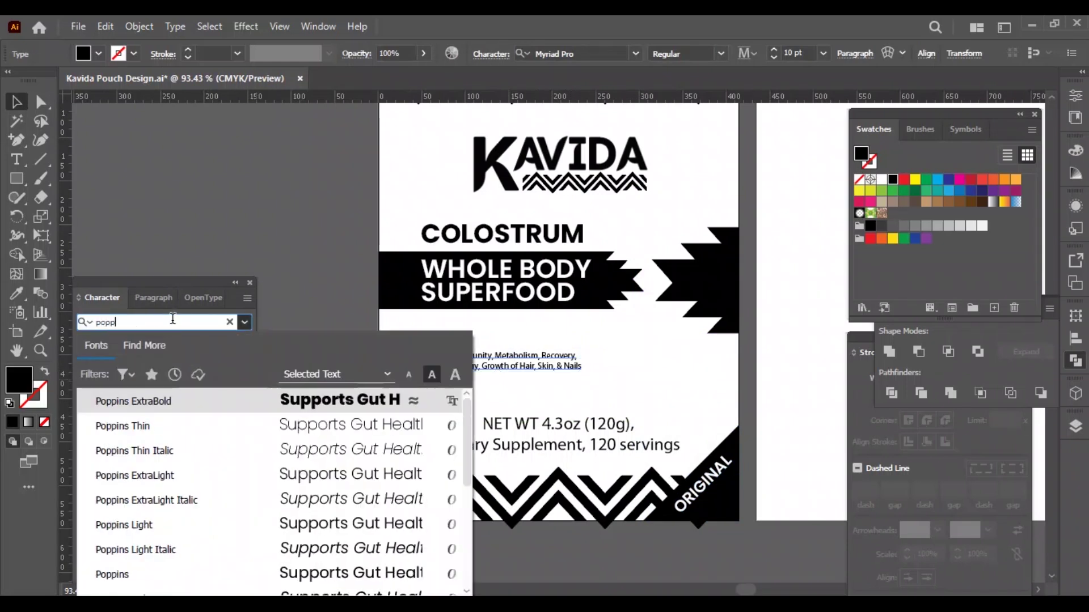
{"action": "left_click", "coordinate": [141, 418]}
{"action": "left_click", "coordinate": [244, 343]}
{"action": "left_click", "coordinate": [127, 186]}
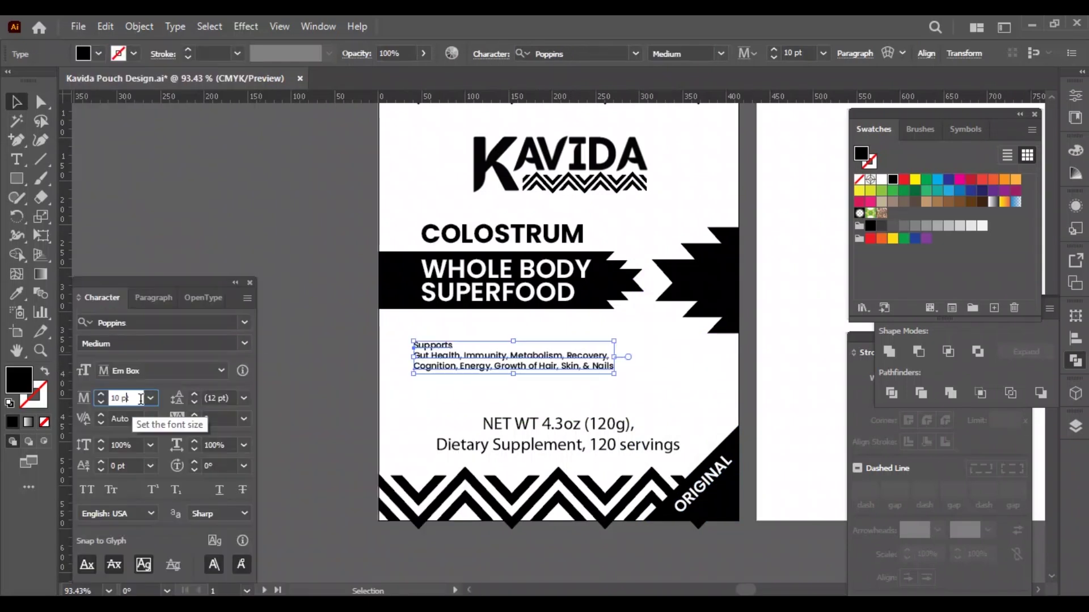
{"action": "key", "text": "Return"}
{"action": "left_click", "coordinate": [86, 489]}
Change the heading line to SUPPORTS: at 10 pt and set the text block in Poppins SemiBold
{"action": "double_click", "coordinate": [446, 344]}
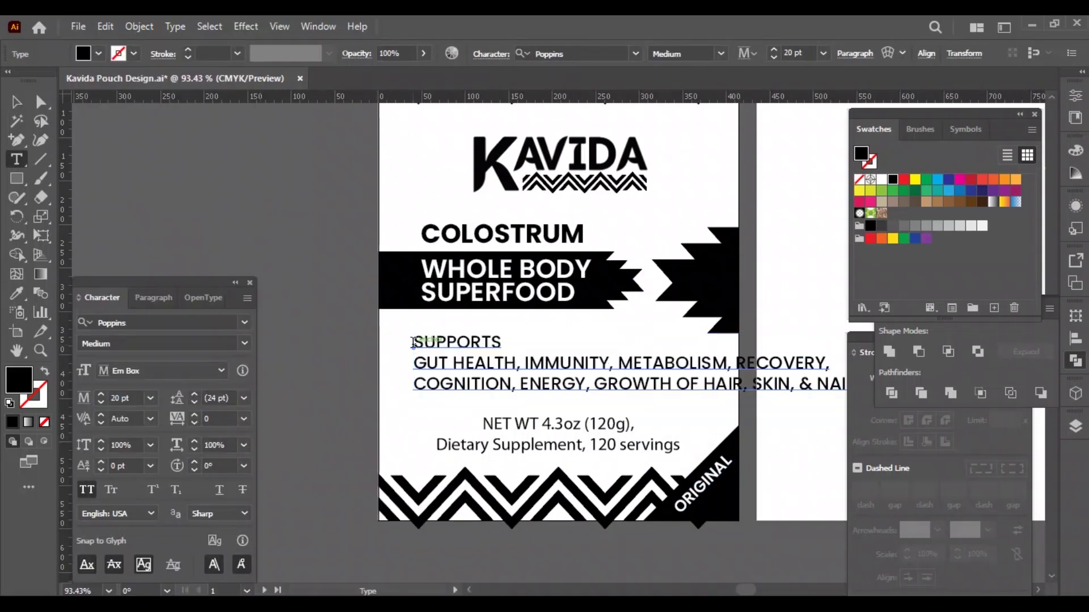
{"action": "left_click", "coordinate": [127, 399]}
{"action": "type", "text": "10"}
{"action": "key", "text": "Return"}
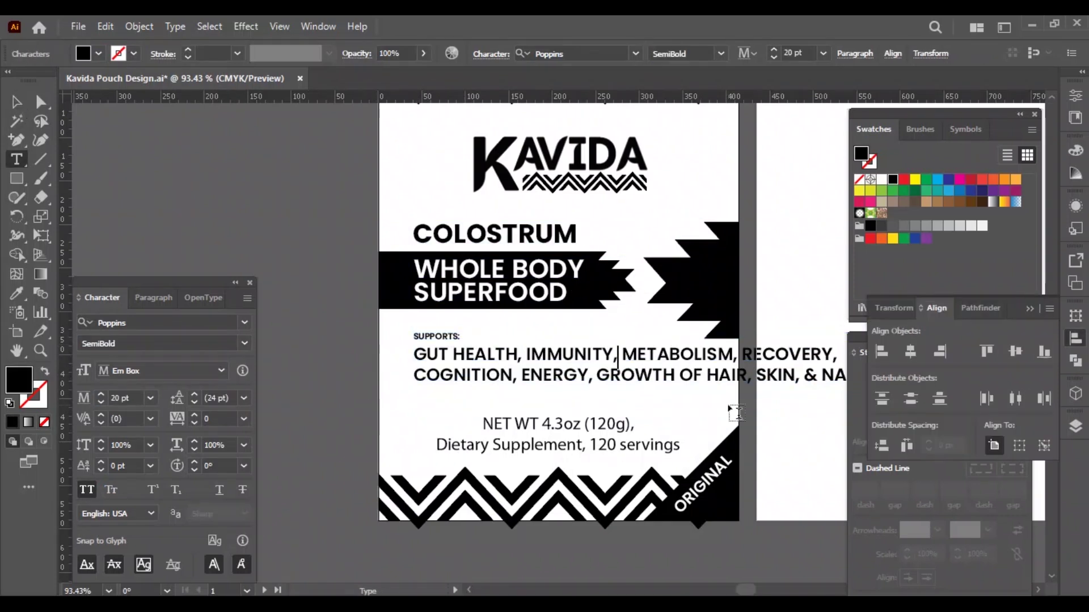
Break the benefits list into shorter lines after IMMUNITY and after GROWTH
{"action": "key", "text": "Return"}
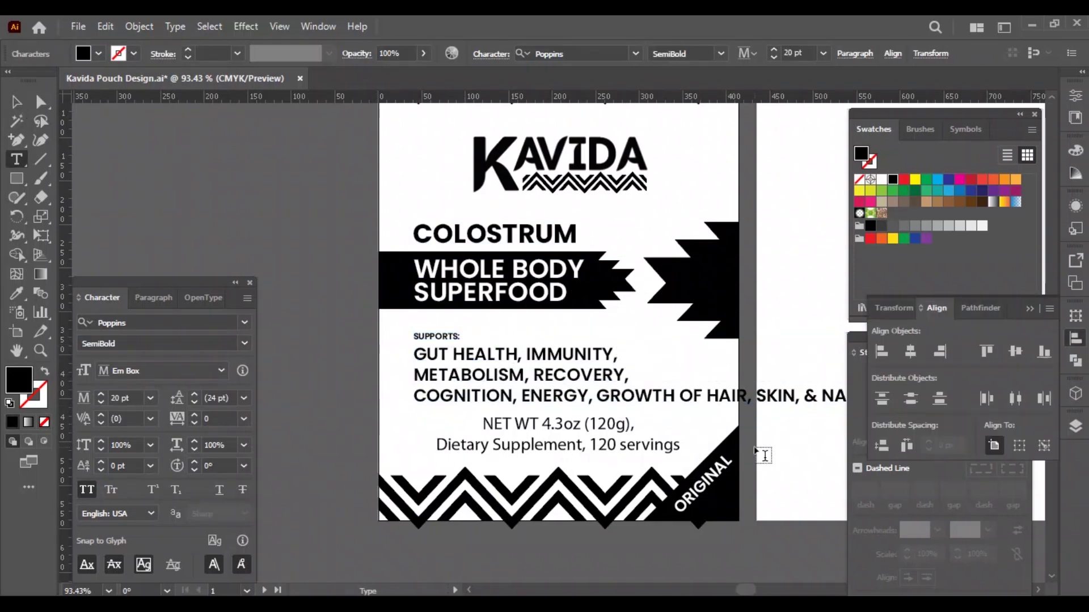
{"action": "key", "text": "Return"}
{"action": "key", "text": "Escape"}
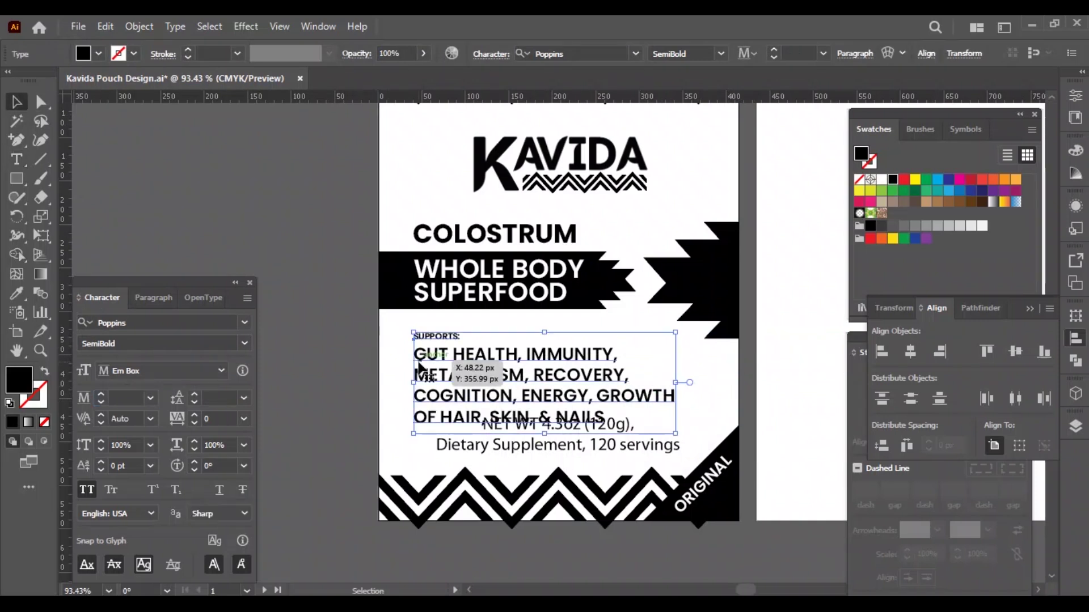
Set the benefits list below SUPPORTS: to 16 pt and tighten its leading
{"action": "double_click", "coordinate": [441, 372]}
{"action": "key", "text": "ctrl+a"}
{"action": "left_click", "coordinate": [127, 398]}
{"action": "key", "text": "Down"}
{"action": "key", "text": "Down"}
{"action": "key", "text": "Down"}
{"action": "key", "text": "Down"}
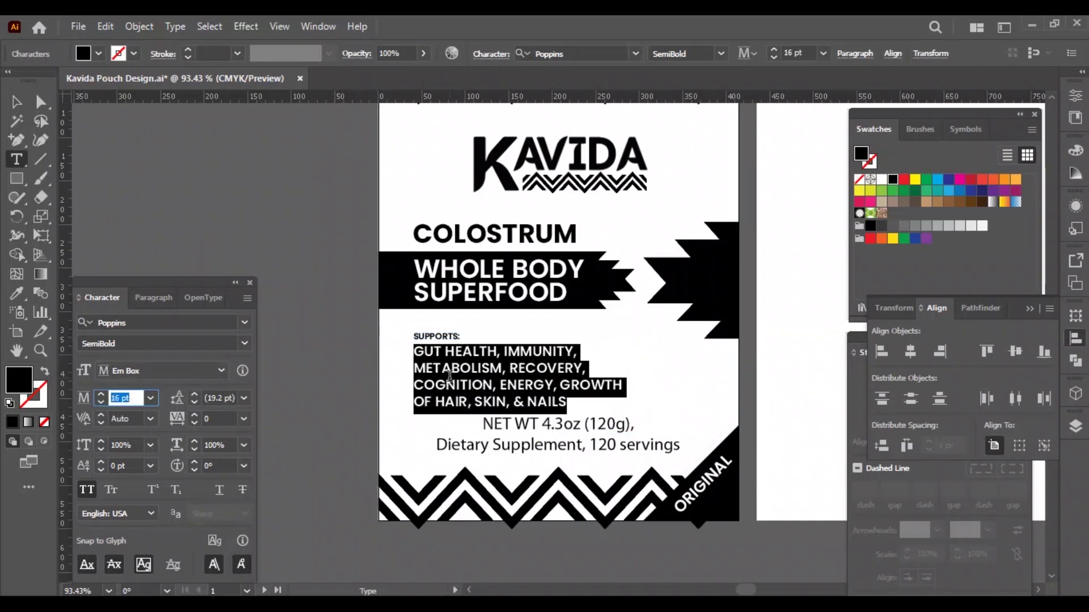
{"action": "left_click", "coordinate": [215, 399]}
{"action": "key", "text": "Down"}
{"action": "key", "text": "Escape"}
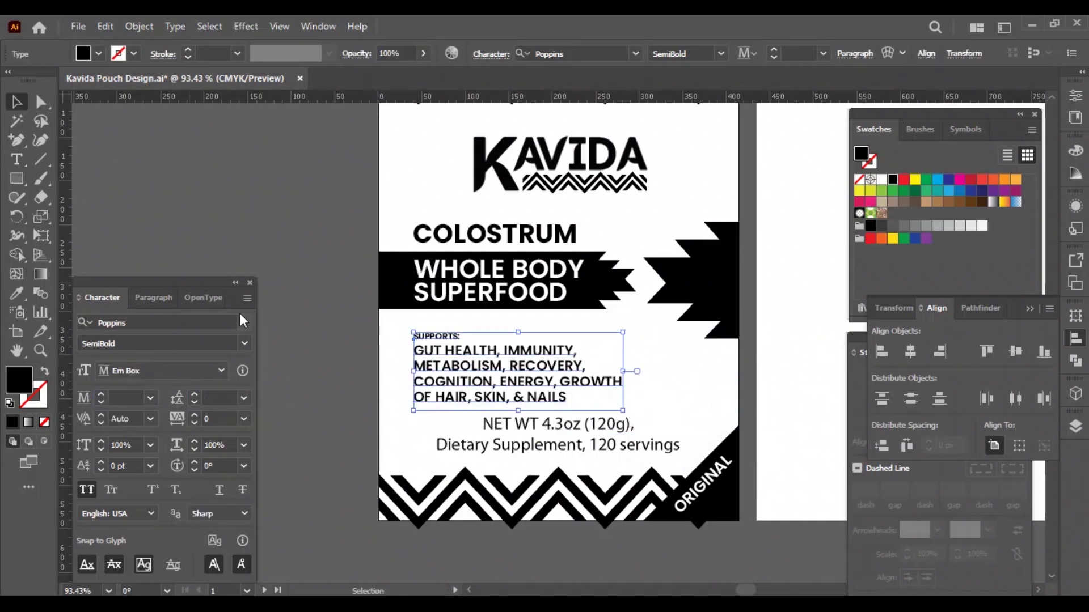
Reduce the NET WT and Dietary Supplement text to 10 pt
{"action": "left_click", "coordinate": [613, 451]}
{"action": "key", "text": "ctrl+shift+comma"}
{"action": "key", "text": "ctrl+shift+comma"}
{"action": "key", "text": "ctrl+shift+comma"}
{"action": "key", "text": "ctrl+shift+comma"}
{"action": "key", "text": "ctrl+shift+comma"}
Split the benefits list into its own text object with a gap below the SUPPORTS: heading
{"action": "left_click", "coordinate": [510, 395]}
{"action": "double_click", "coordinate": [462, 384]}
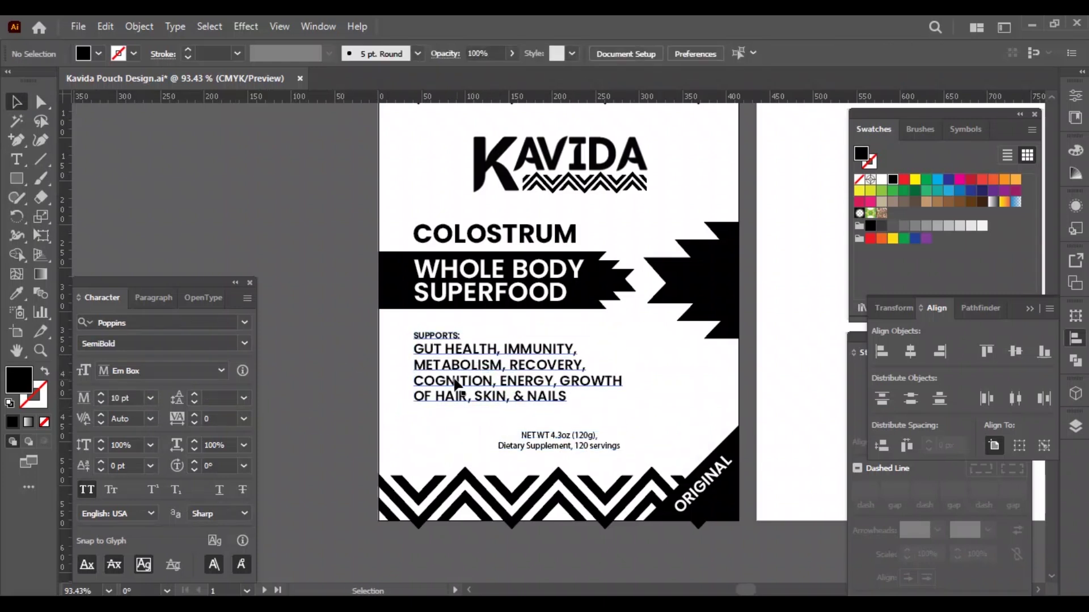
{"action": "key", "text": "ctrl+a"}
{"action": "key", "text": "ctrl+x"}
{"action": "left_click", "coordinate": [412, 355]}
{"action": "key", "text": "ctrl+v"}
{"action": "key", "text": "Escape"}
Move the net weight text left and put its two parts on one line with a wide gap between them
{"action": "left_click_drag", "start_coordinate": [559, 446], "coordinate": [479, 449]}
{"action": "double_click", "coordinate": [516, 442]}
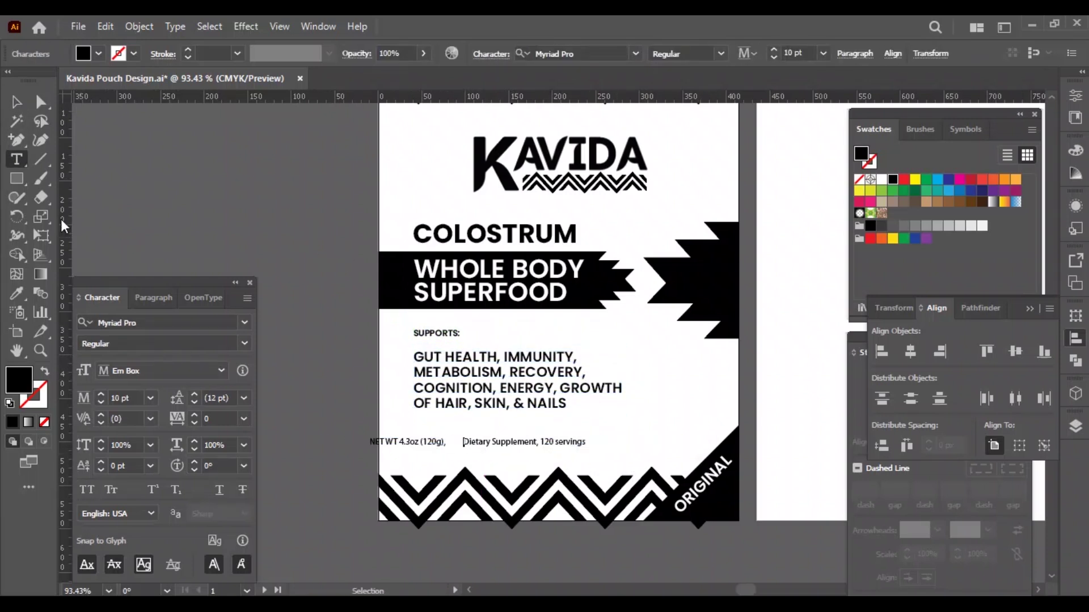
{"action": "key", "text": "Escape"}
Set the net weight and dietary supplement line in Poppins Medium
{"action": "left_click", "coordinate": [117, 323]}
{"action": "type", "text": "popp re"}
{"action": "key", "text": "BackSpace"}
{"action": "key", "text": "BackSpace"}
{"action": "key", "text": "BackSpace"}
{"action": "left_click", "coordinate": [146, 426]}
{"action": "left_click", "coordinate": [243, 344]}
{"action": "left_click", "coordinate": [124, 192]}
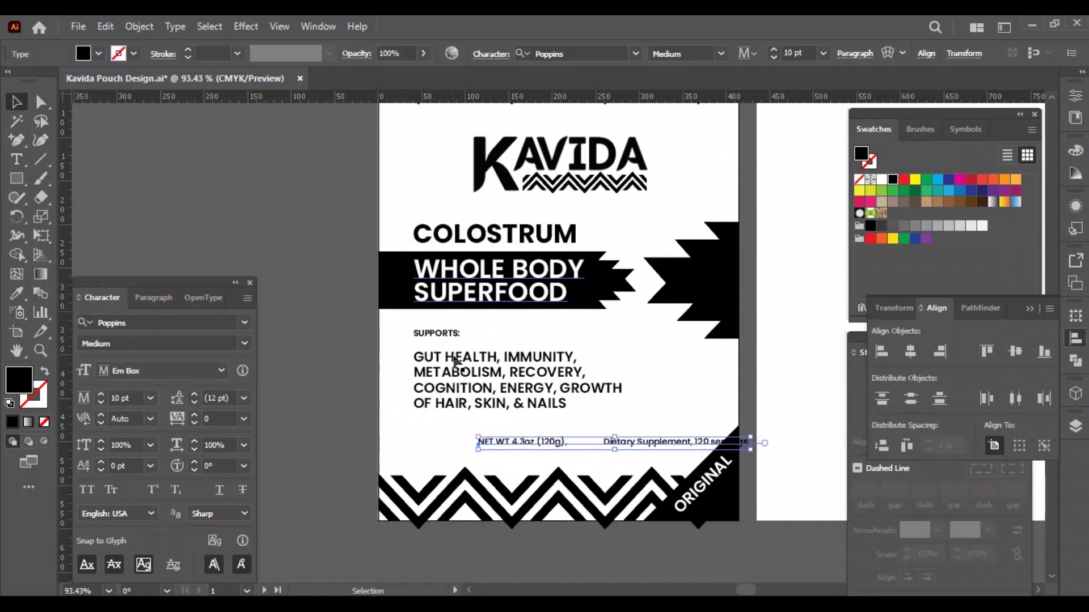
Line up the net weight text with the left edge of the benefits list and set it in all caps
{"action": "left_click", "coordinate": [570, 347]}
{"action": "left_click", "coordinate": [294, 220]}
{"action": "scroll", "coordinate": [294, 220], "scroll_direction": "down", "scroll_amount": 2}
{"action": "key", "text": "ctrl+equal"}
{"action": "key", "text": "ctrl+equal"}
{"action": "key", "text": "ctrl+equal"}
{"action": "left_click_drag", "start_coordinate": [457, 341], "coordinate": [527, 391]}
{"action": "left_click", "coordinate": [514, 296]}
{"action": "key", "text": "ctrl+t"}
{"action": "left_click", "coordinate": [95, 464]}
{"action": "key", "text": "ctrl+t"}
Break the net weight text into three lines: NET WT 4.3OZ (120G), DIETARY SUPPLEMENT, and 120 SERVINGS
{"action": "double_click", "coordinate": [643, 281]}
{"action": "left_click", "coordinate": [447, 286]}
{"action": "key", "text": "Return"}
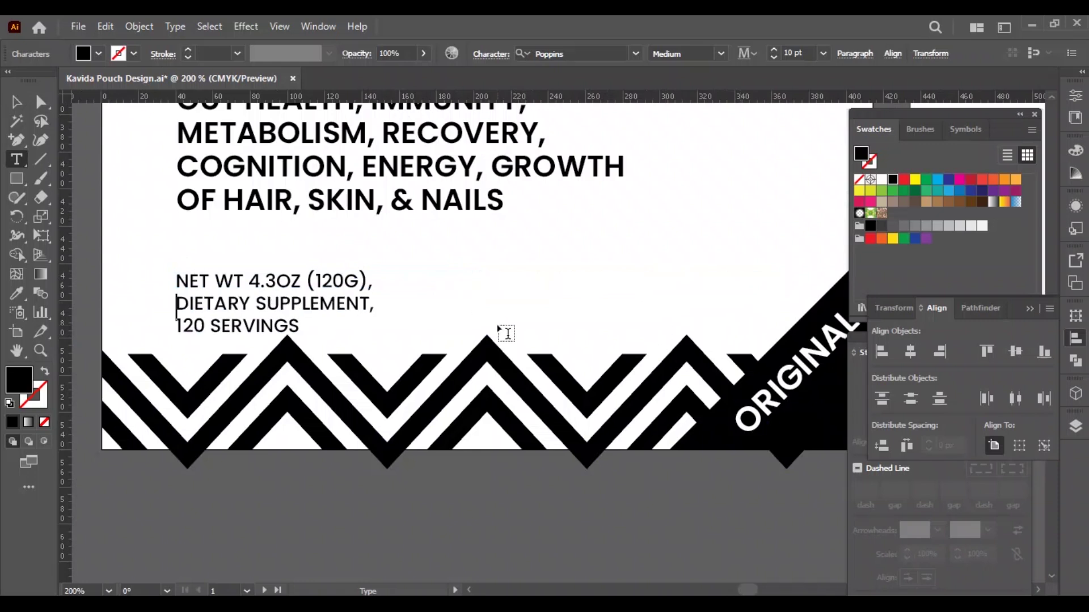
Separate the DIETARY SUPPLEMENT and 120 SERVINGS lines into their own text object to the right of NET WT
{"action": "left_click", "coordinate": [321, 343], "text": "shift"}
{"action": "key", "text": "BackSpace"}
{"action": "key", "text": "Escape"}
{"action": "left_click_drag", "start_coordinate": [230, 281], "coordinate": [529, 282]}
{"action": "triple_click", "coordinate": [545, 283]}
{"action": "key", "text": "ctrl+v"}
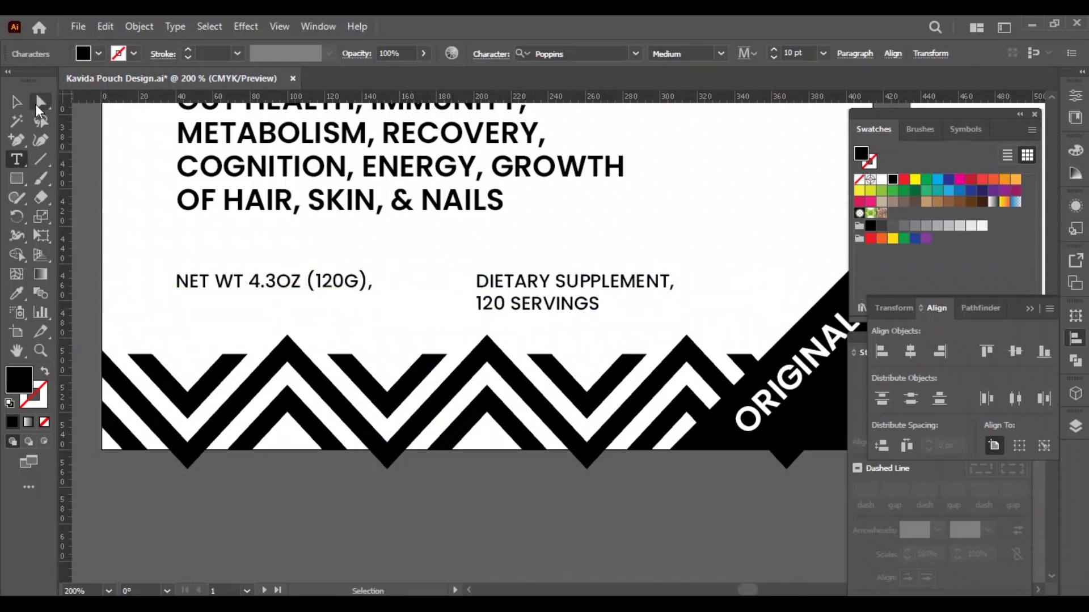
{"action": "key", "text": "Escape"}
Enlarge the 120 SERVINGS line to 15.5 pt under DIETARY SUPPLEMENT
{"action": "key", "text": "ctrl+t"}
{"action": "double_click", "coordinate": [590, 279]}
{"action": "triple_click", "coordinate": [539, 303]}
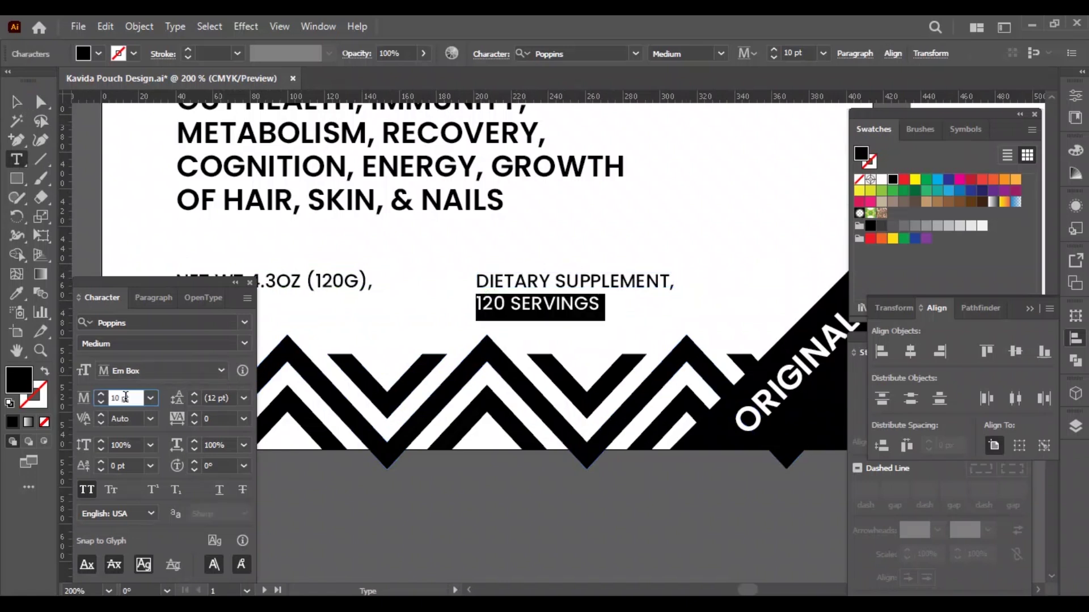
{"action": "key", "text": "ctrl+shift+period"}
{"action": "key", "text": "ctrl+shift+period"}
{"action": "key", "text": "ctrl+shift+period"}
{"action": "left_click", "coordinate": [668, 309]}
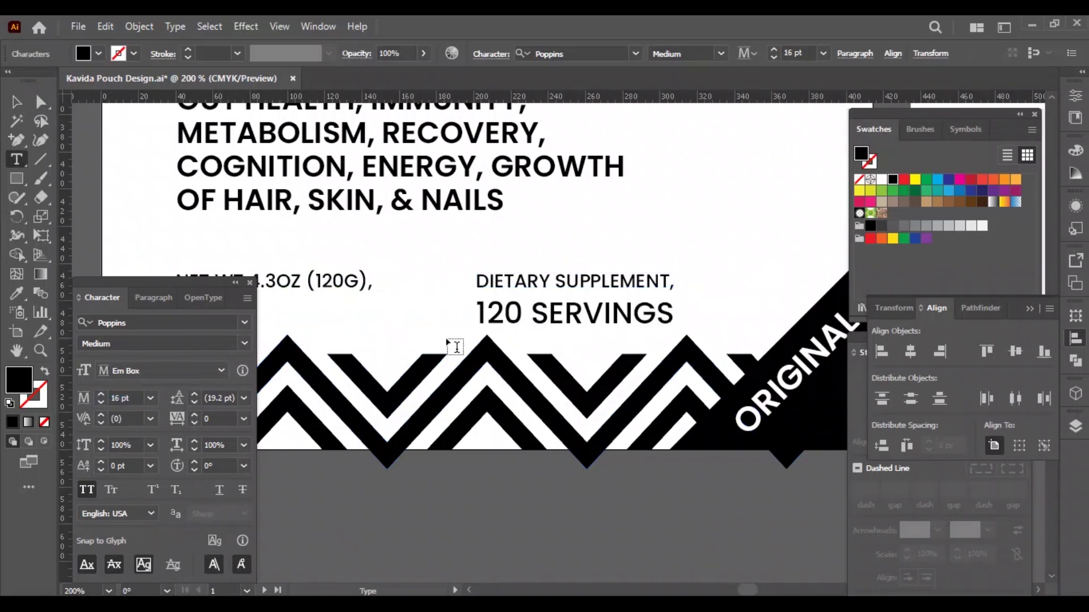
{"action": "left_click_drag", "start_coordinate": [475, 314], "coordinate": [707, 315]}
{"action": "left_click", "coordinate": [126, 397]}
{"action": "key", "text": "Down"}
{"action": "type", "text": ".5"}
{"action": "key", "text": "Return"}
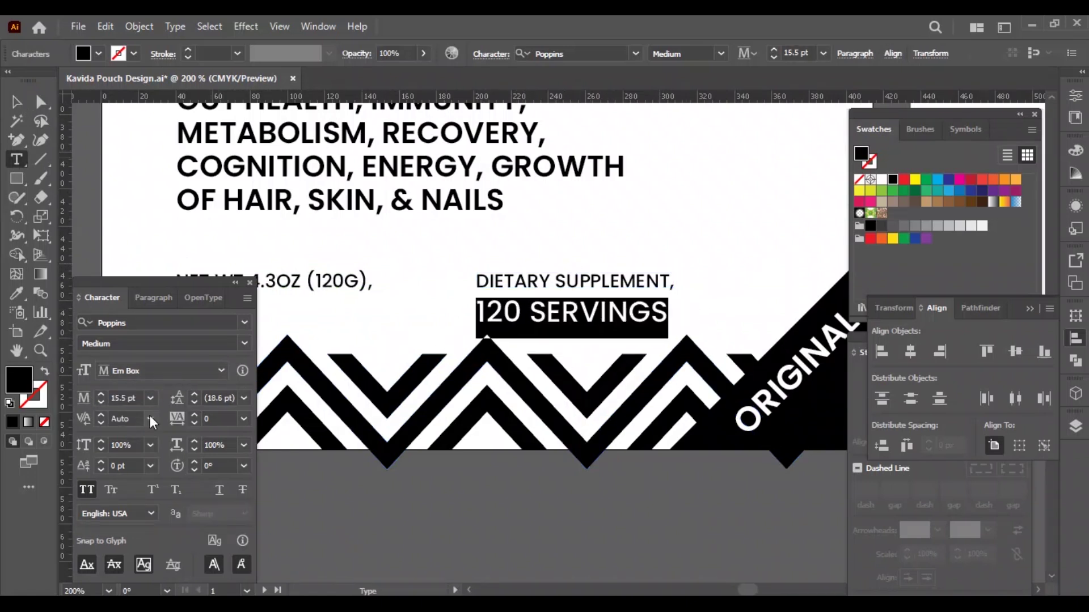
Set the DIETARY SUPPLEMENT text block's leading to 15 pt, with 120 SERVINGS at 15.8 pt
{"action": "key", "text": "Escape"}
{"action": "left_click", "coordinate": [220, 398]}
{"action": "type", "text": "15"}
{"action": "key", "text": "Return"}
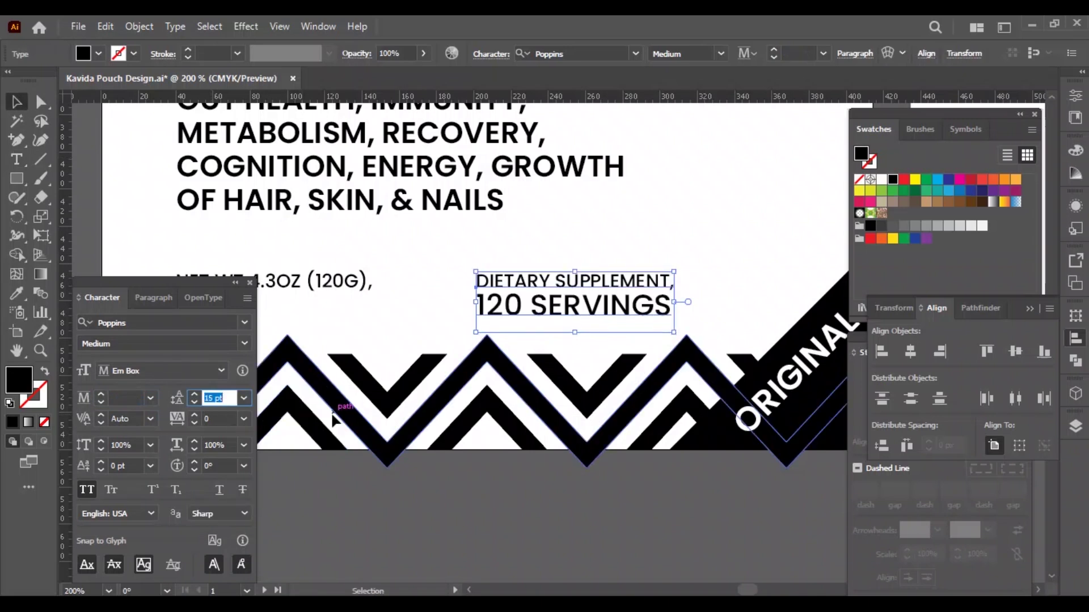
Vertically centre the NET WT text and the DIETARY SUPPLEMENT block against each other
{"action": "scroll", "coordinate": [440, 521], "scroll_direction": "down", "scroll_amount": 2}
{"action": "left_click", "coordinate": [283, 231], "text": "shift"}
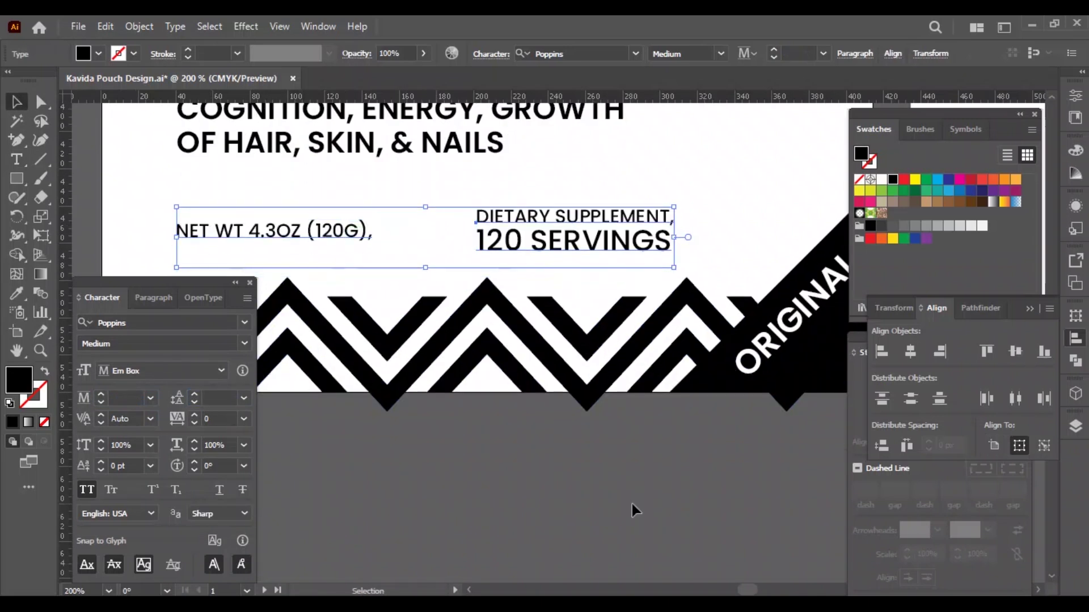
{"action": "left_click", "coordinate": [573, 502]}
{"action": "left_click_drag", "start_coordinate": [489, 367], "coordinate": [620, 454]}
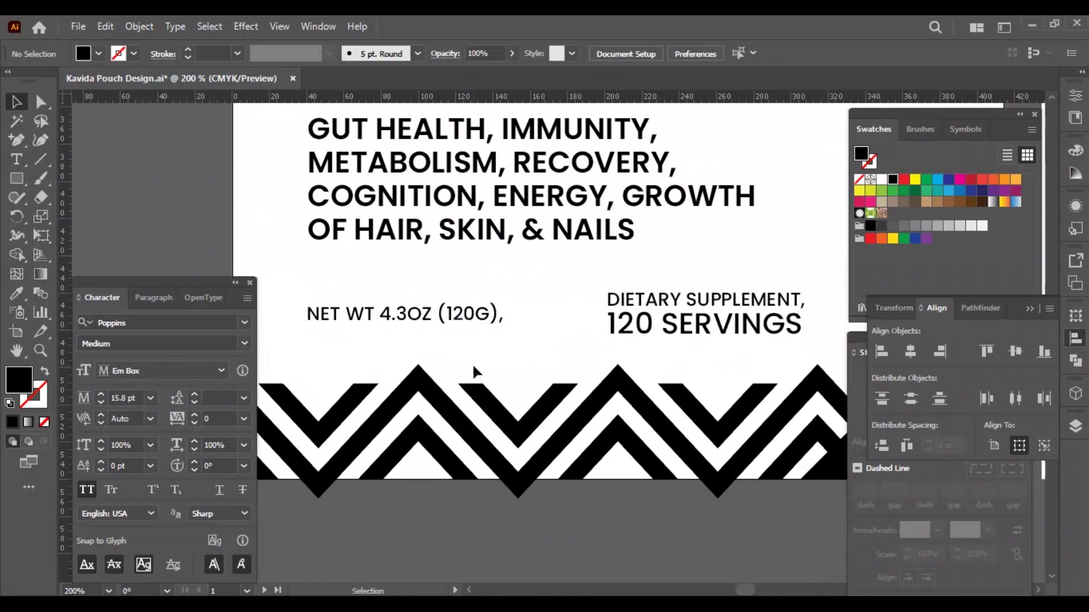
Scale the NET WT text and the DIETARY SUPPLEMENT block down together
{"action": "left_click", "coordinate": [409, 313]}
{"action": "left_click", "coordinate": [804, 324], "text": "shift"}
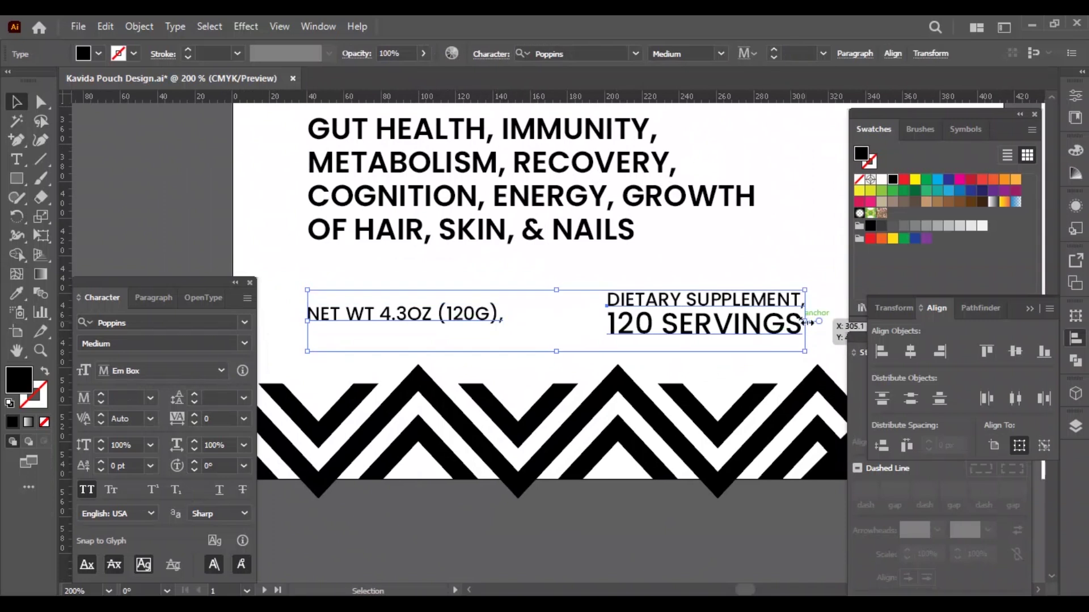
{"action": "left_click_drag", "start_coordinate": [804, 322], "coordinate": [678, 312]}
{"action": "left_click", "coordinate": [634, 400]}
Draw a black circle beside the DIETARY SUPPLEMENT text, with a small tapered cup shape and a thin handle bar below it
{"action": "key", "text": "z"}
{"action": "left_click_drag", "start_coordinate": [505, 309], "coordinate": [613, 359]}
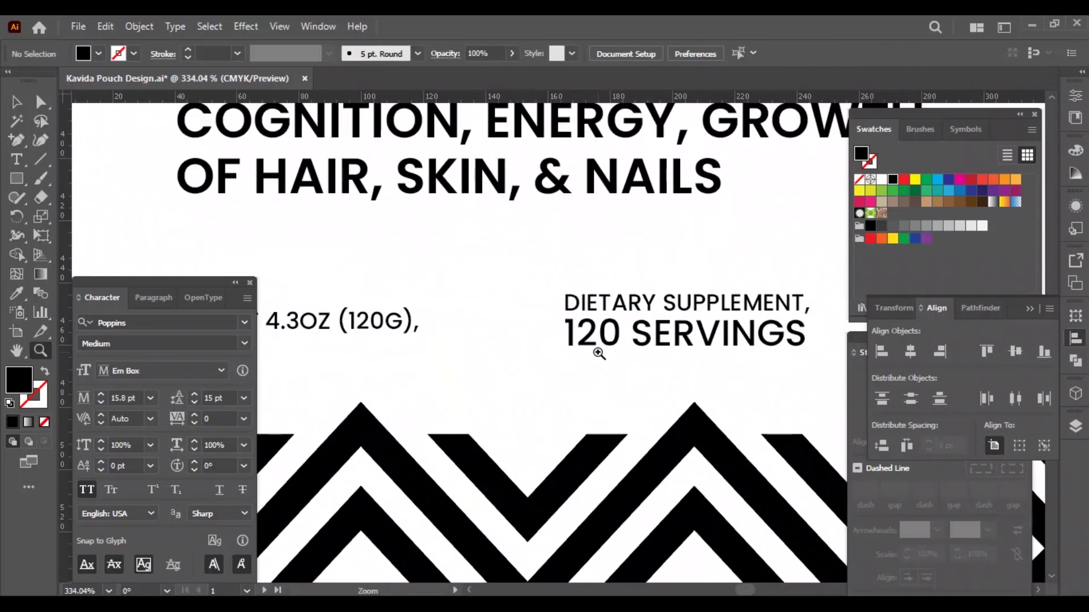
{"action": "mouse_move", "coordinate": [479, 289]}
{"action": "left_mouse_down"}
{"action": "mouse_move", "coordinate": [517, 340]}
{"action": "mouse_move", "coordinate": [537, 317]}
{"action": "mouse_move", "coordinate": [567, 332]}
{"action": "left_mouse_up"}
{"action": "key", "text": "v"}
{"action": "key", "text": "z"}
{"action": "key", "text": "v"}
{"action": "mouse_move", "coordinate": [537, 430]}
{"action": "left_mouse_down"}
{"action": "mouse_move", "coordinate": [583, 481]}
{"action": "mouse_move", "coordinate": [587, 461]}
{"action": "mouse_move", "coordinate": [640, 436]}
{"action": "left_mouse_up"}
{"action": "key", "text": "v"}
{"action": "key", "text": "e"}
{"action": "key", "text": "v"}
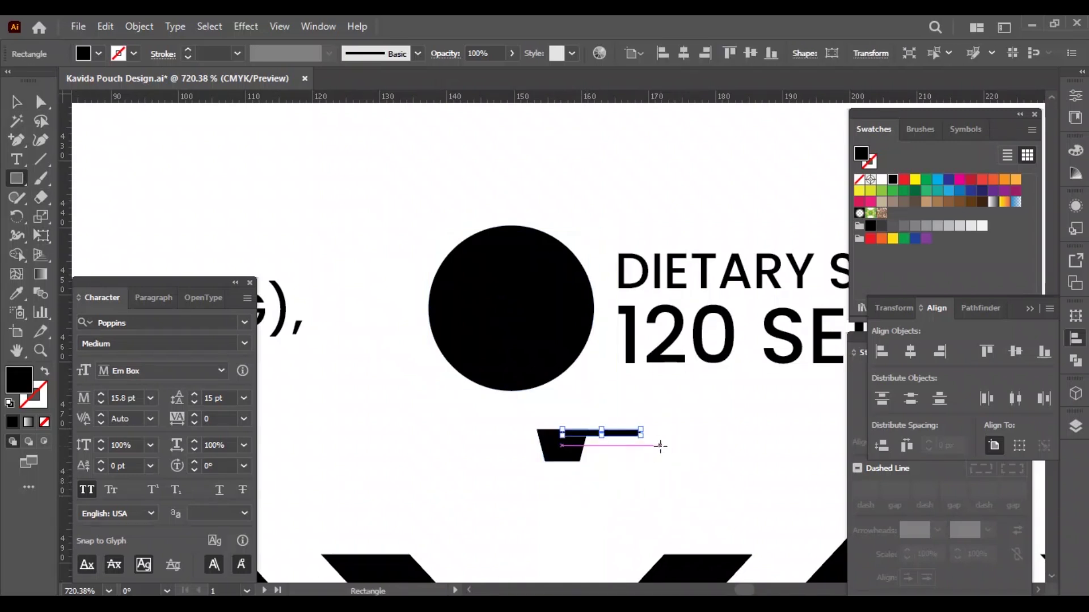
Place a flipped, smaller copy of the cup shape just above it as the powder mound, and save the file
{"action": "left_click", "coordinate": [681, 458]}
{"action": "left_click_drag", "start_coordinate": [564, 461], "coordinate": [562, 409]}
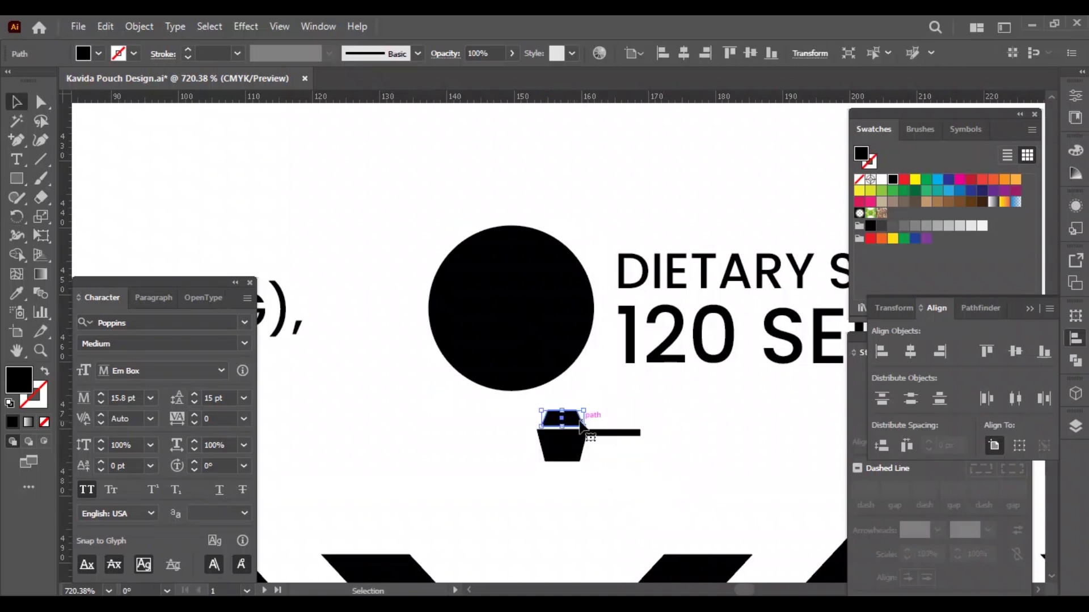
{"action": "left_click", "coordinate": [645, 494]}
{"action": "key", "text": "ctrl+s"}
Add a white copy of the handle bar directly beneath the handle to cut a narrow gap into the cup
{"action": "left_click", "coordinate": [622, 434]}
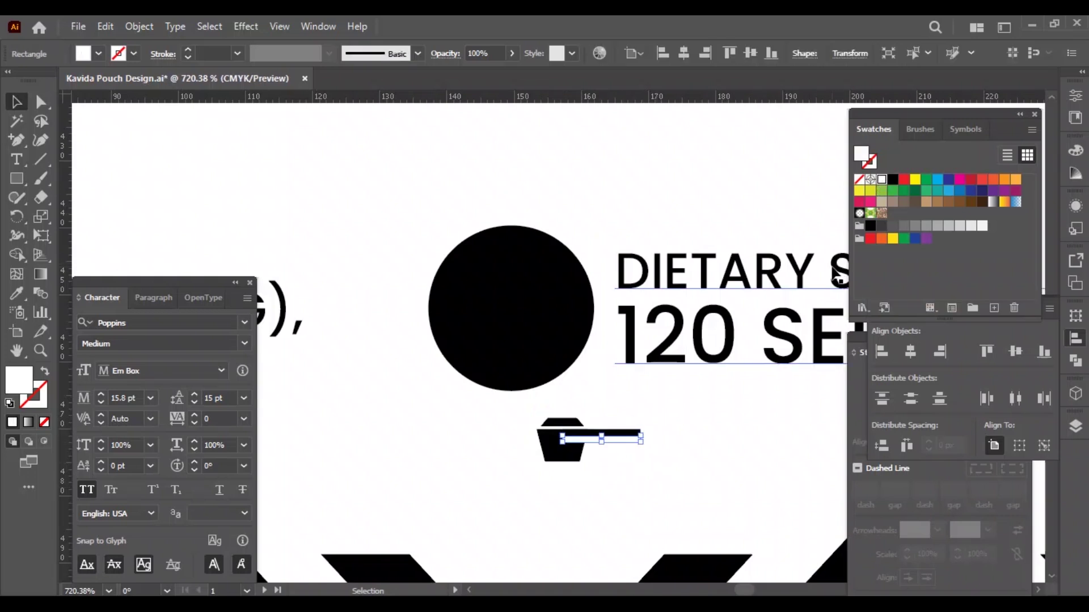
{"action": "key", "text": "ctrl+shift+a"}
{"action": "key", "text": "z"}
{"action": "left_click", "coordinate": [633, 458]}
{"action": "scroll", "coordinate": [720, 497], "scroll_direction": "up", "scroll_amount": 3}
{"action": "left_click_drag", "start_coordinate": [499, 397], "coordinate": [568, 397]}
{"action": "left_click", "coordinate": [451, 438]}
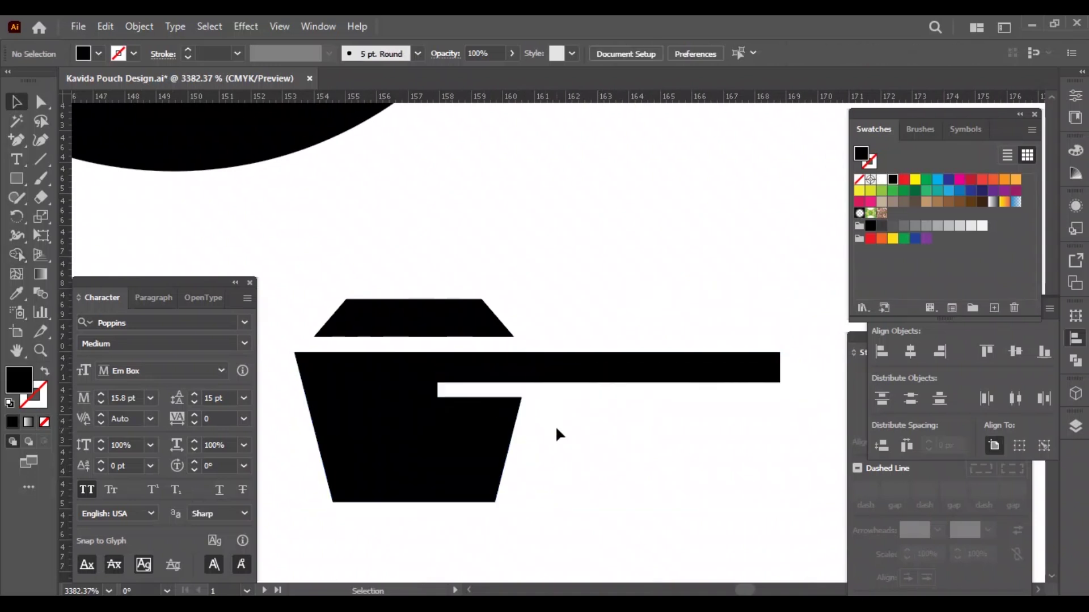
Combine the scoop's cup, handle and mound shapes with Pathfinder and group them
{"action": "scroll", "coordinate": [584, 410], "scroll_direction": "down", "scroll_amount": 3}
{"action": "left_click_drag", "start_coordinate": [444, 376], "coordinate": [675, 465]}
{"action": "left_click", "coordinate": [1083, 362]}
{"action": "key", "text": "ctrl+g"}
Place the scoop group in white inside the black circle, scale it so the handle runs past the circle's right side, and save the file
{"action": "scroll", "coordinate": [703, 478], "scroll_direction": "up", "scroll_amount": 2}
{"action": "left_click_drag", "start_coordinate": [572, 533], "coordinate": [477, 272]}
{"action": "left_click_drag", "start_coordinate": [610, 252], "coordinate": [682, 286]}
{"action": "scroll", "coordinate": [582, 428], "scroll_direction": "down", "scroll_amount": 2}
{"action": "left_click_drag", "start_coordinate": [447, 379], "coordinate": [462, 417]}
{"action": "left_click_drag", "start_coordinate": [499, 368], "coordinate": [482, 371]}
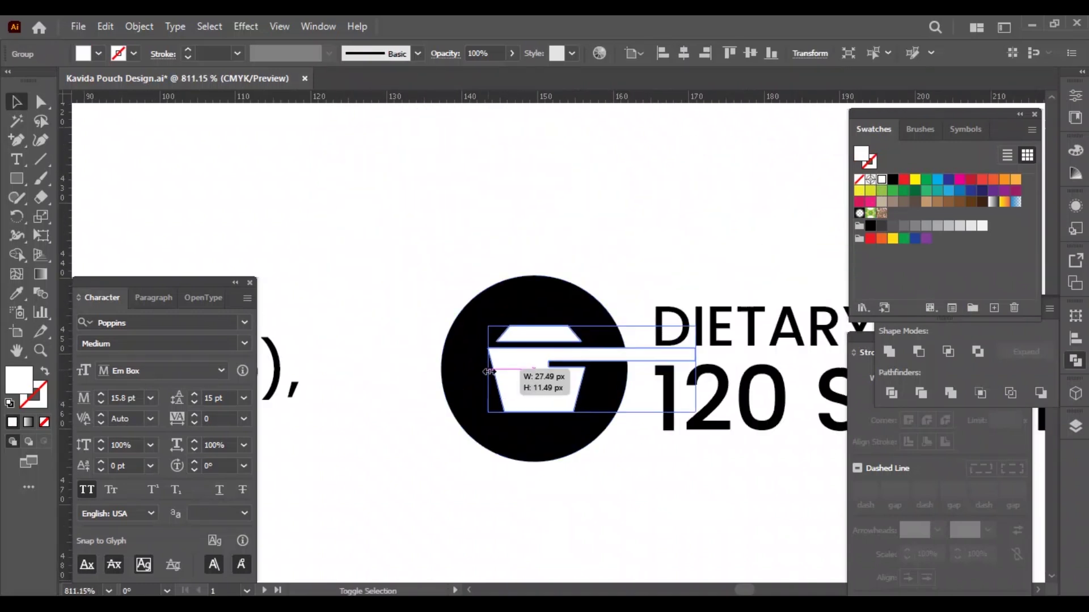
{"action": "left_click_drag", "start_coordinate": [544, 390], "coordinate": [549, 388]}
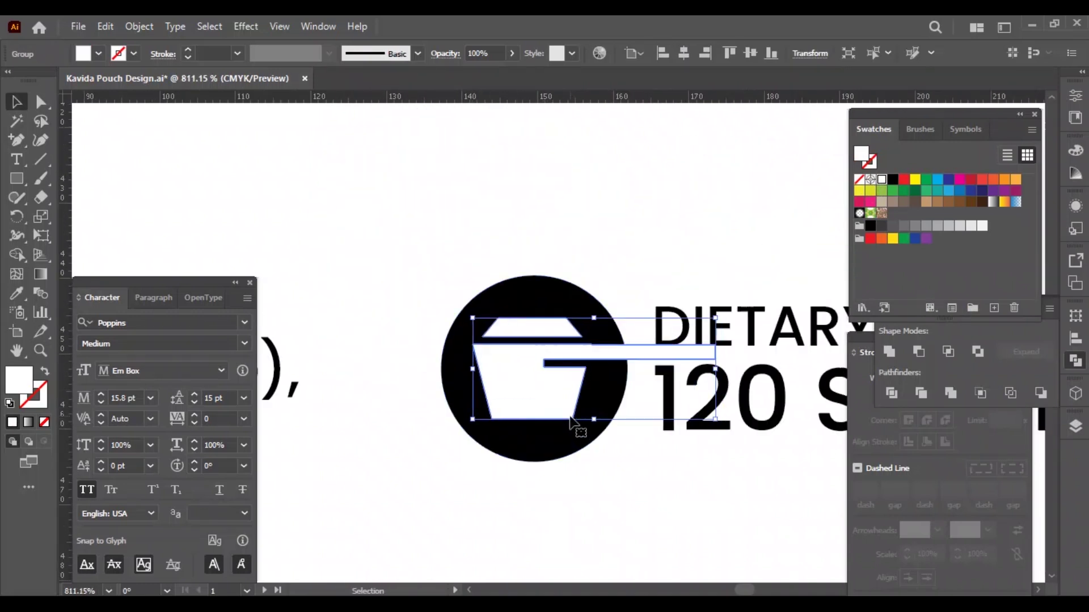
{"action": "scroll", "coordinate": [557, 418], "scroll_direction": "up", "scroll_amount": 3}
{"action": "scroll", "coordinate": [556, 418], "scroll_direction": "down", "scroll_amount": 3}
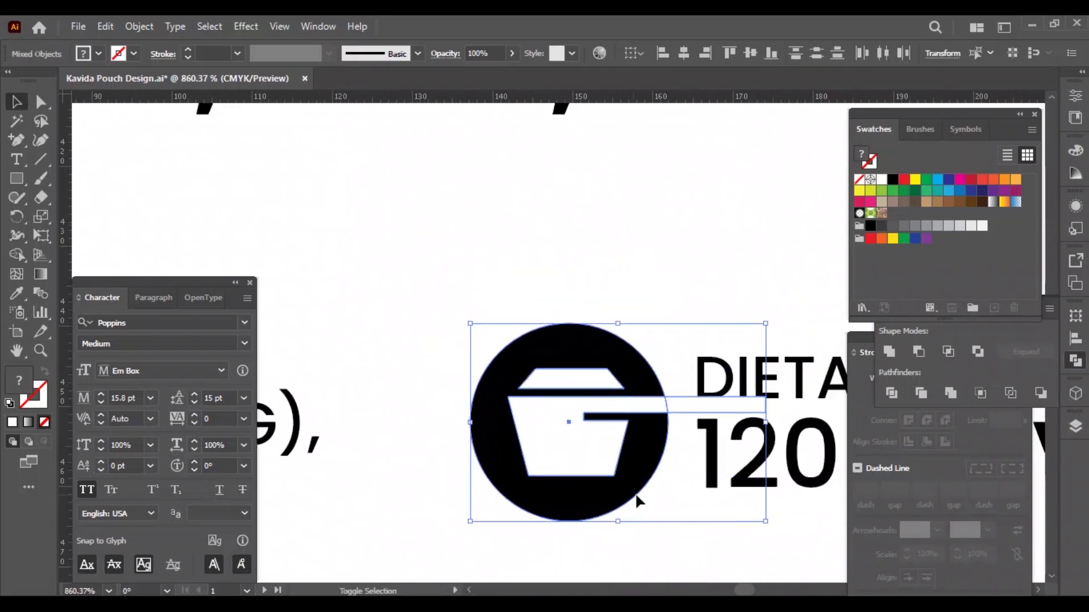
{"action": "left_click", "coordinate": [682, 491]}
{"action": "key", "text": "ctrl+0"}
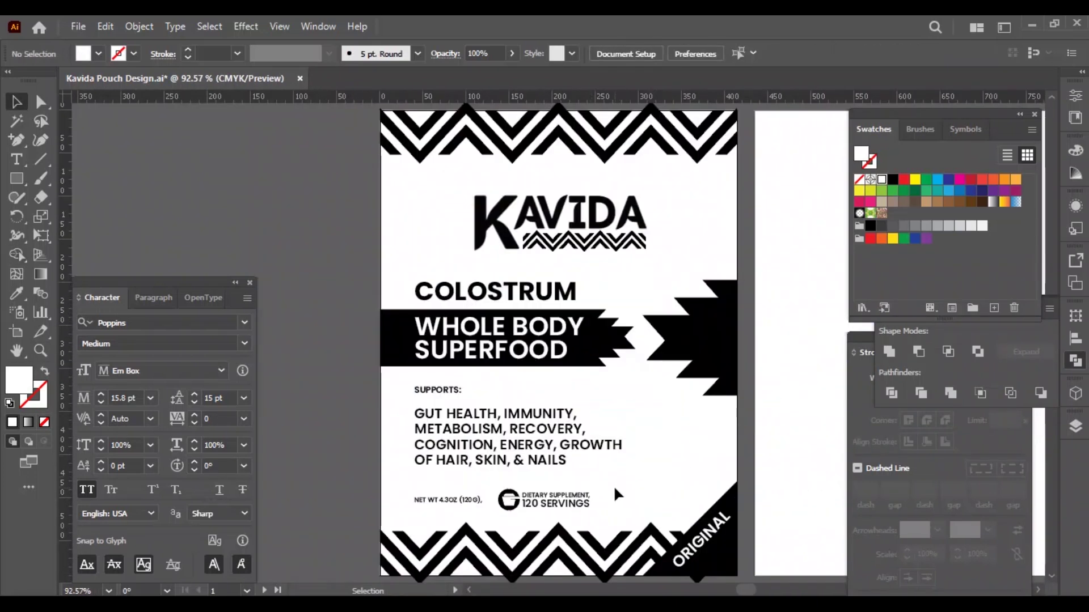
{"action": "key", "text": "ctrl+s"}
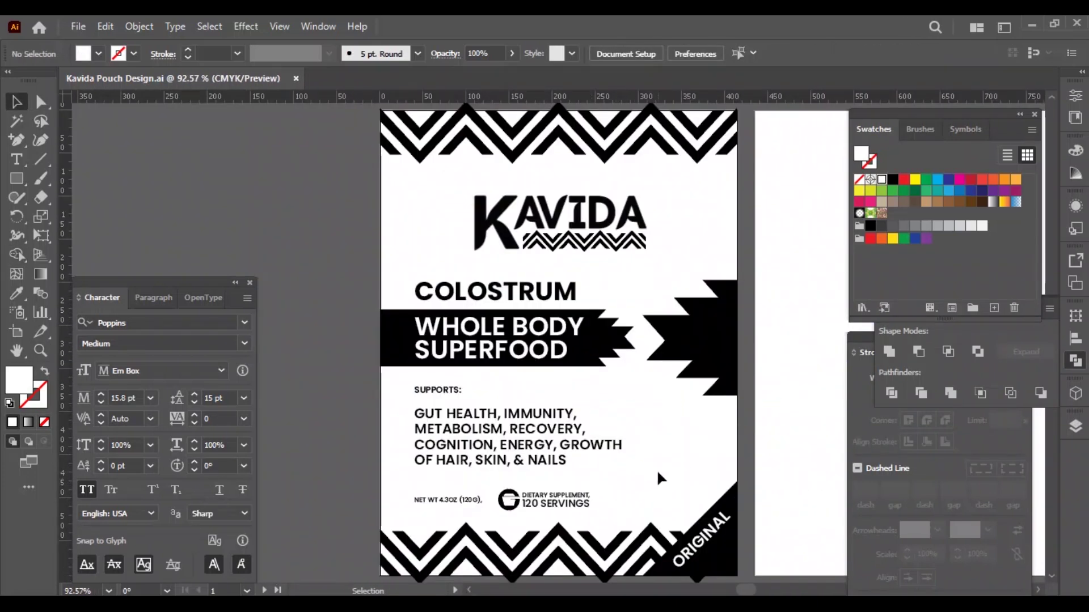
Switch to the browser and copy the dark brown hex code #55342B from Picular's chocolate palette
{"action": "key", "text": "shift+Page_Down"}
{"action": "left_click", "coordinate": [454, 244]}
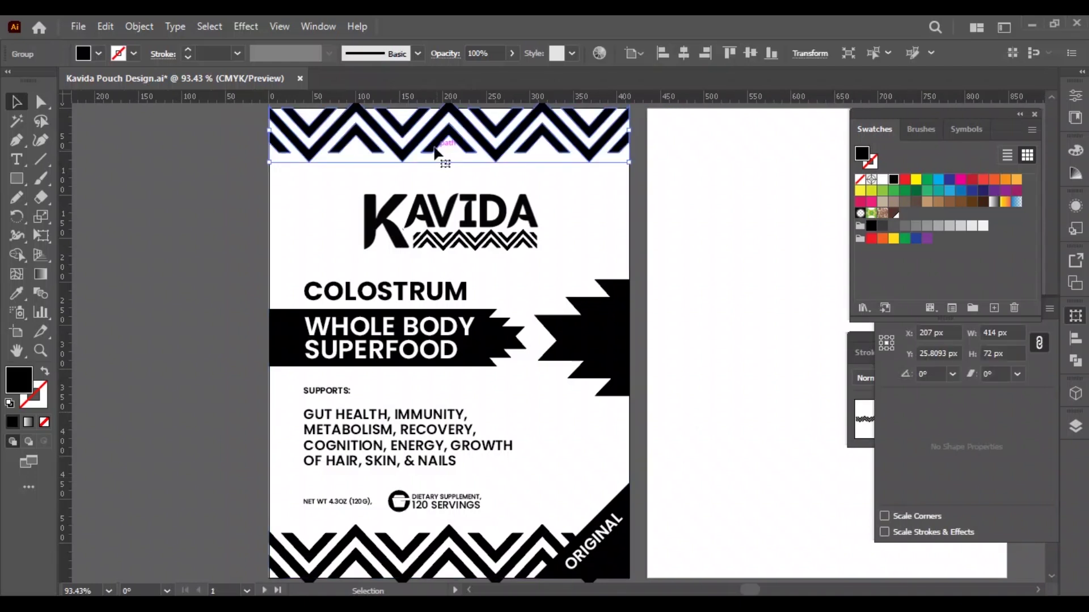
{"action": "left_click", "coordinate": [142, 218]}
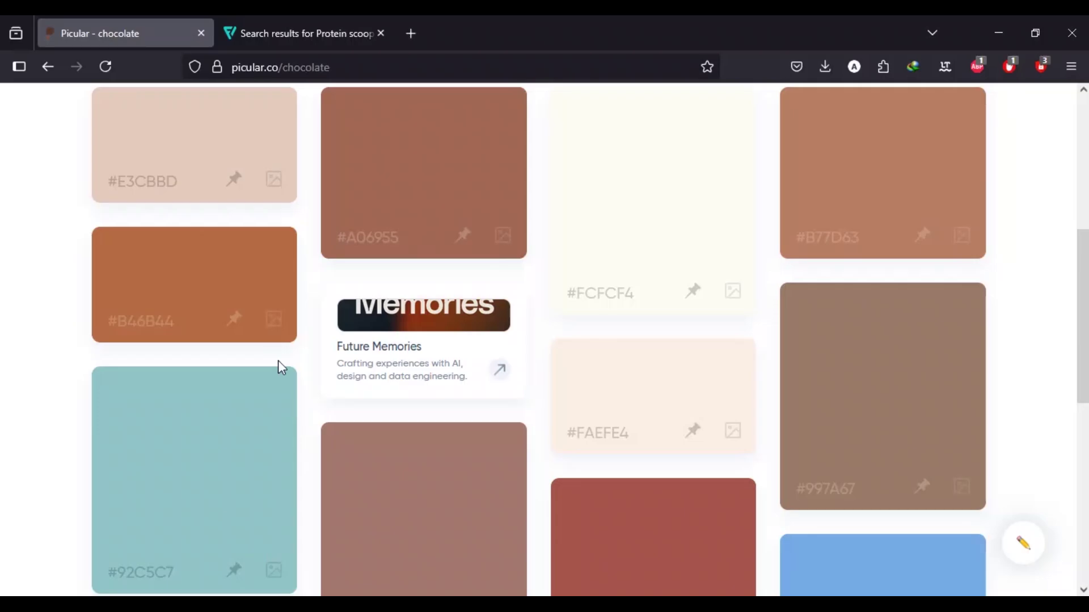
{"action": "scroll", "coordinate": [278, 359], "scroll_direction": "up", "scroll_amount": 5}
{"action": "left_click", "coordinate": [161, 406]}
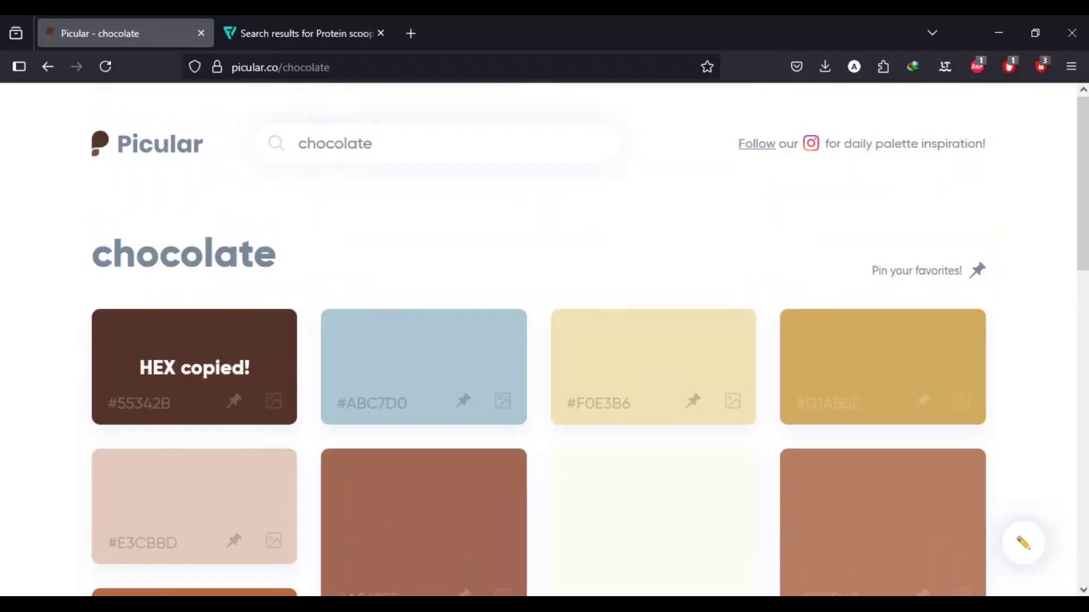
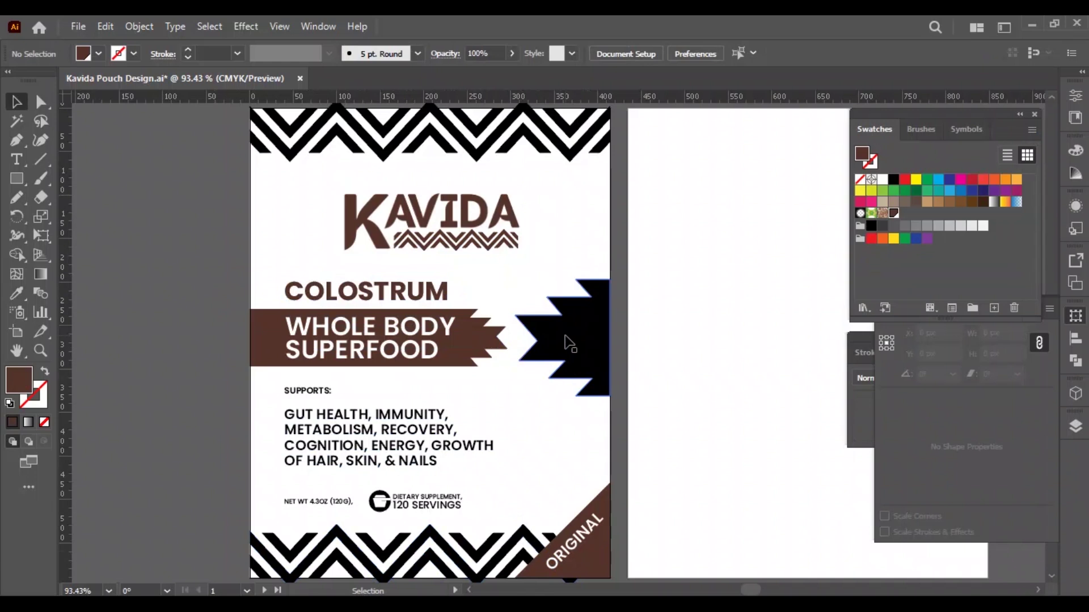
Fill the scoop icon's circle, the NET WT text and the DIETARY SUPPLEMENT text with the dark brown swatch
{"action": "left_click_drag", "start_coordinate": [321, 546], "coordinate": [513, 343]}
{"action": "key", "text": "a"}
{"action": "left_click", "coordinate": [518, 305]}
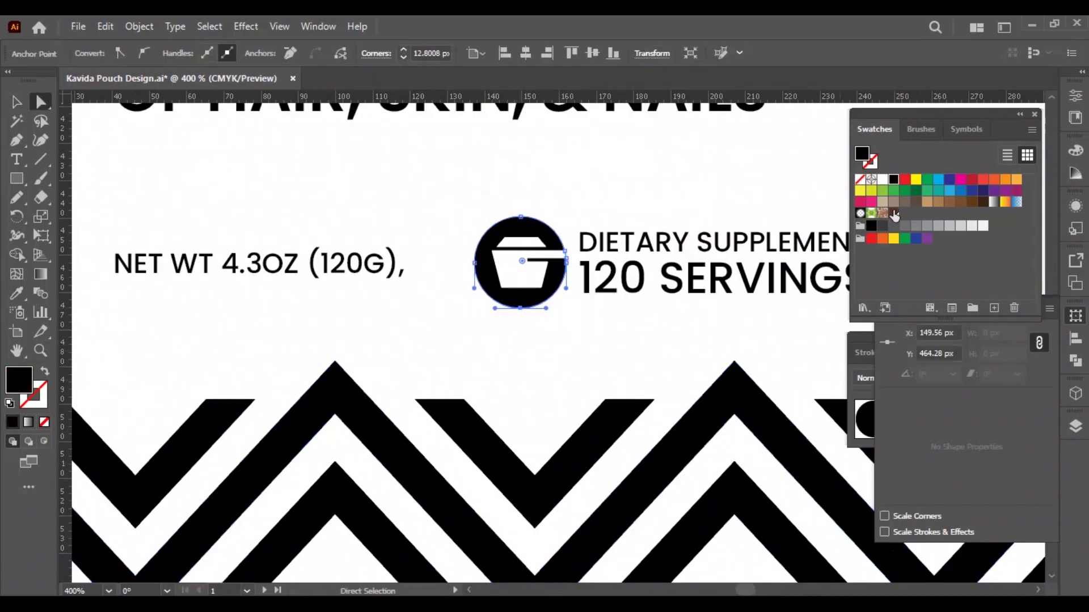
{"action": "left_click", "coordinate": [894, 213]}
{"action": "key", "text": "v"}
{"action": "left_click", "coordinate": [688, 243]}
{"action": "left_click", "coordinate": [302, 271], "text": "shift"}
{"action": "left_click", "coordinate": [594, 335]}
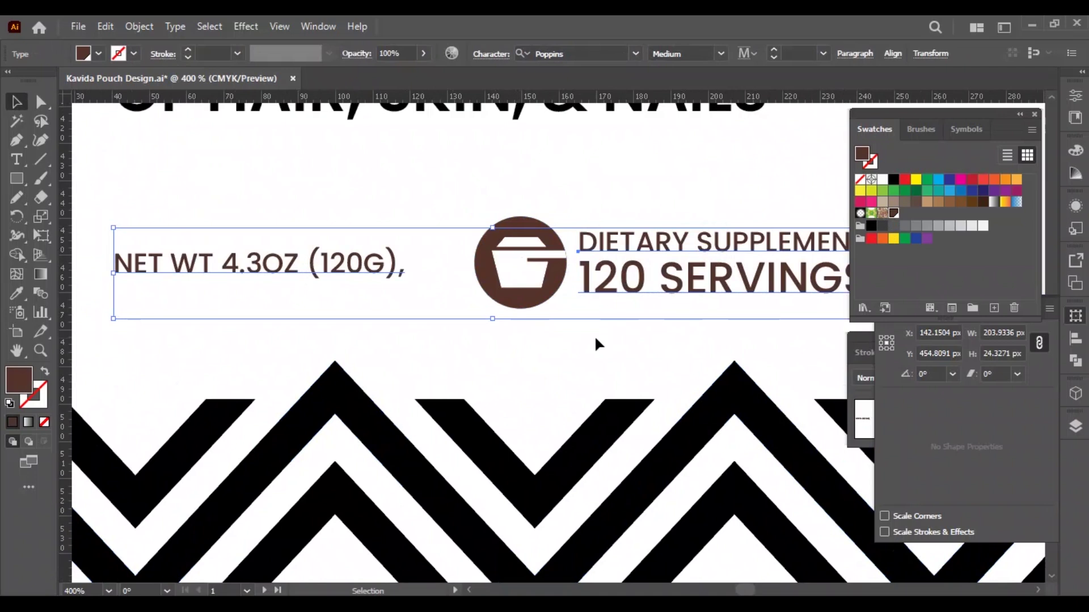
Copy the pale pink #E3CBBD from Picular and apply it as the fill of the large stepped shape beside the banner
{"action": "key", "text": "ctrl+0"}
{"action": "key", "text": "alt+Tab"}
{"action": "scroll", "coordinate": [542, 444], "scroll_direction": "down", "scroll_amount": 4}
{"action": "key", "text": "alt+Tab"}
{"action": "left_click", "coordinate": [711, 341]}
{"action": "double_click", "coordinate": [24, 386]}
{"action": "key", "text": "ctrl+v"}
{"action": "key", "text": "Return"}
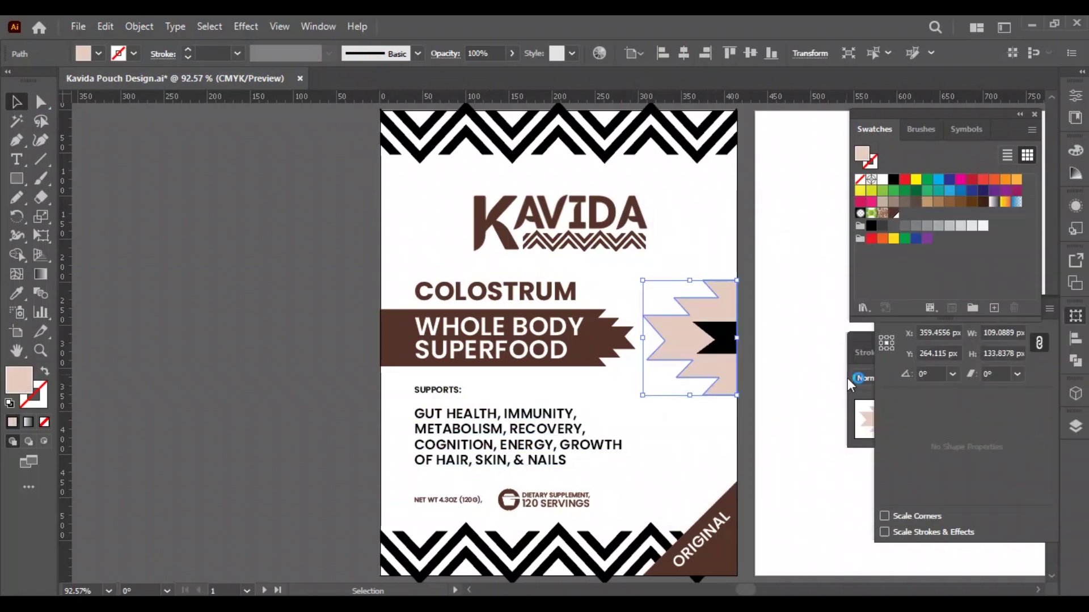
Set the pale stepped shape's opacity to 50%
{"action": "left_click", "coordinate": [865, 353]}
{"action": "left_click", "coordinate": [958, 353]}
{"action": "left_click", "coordinate": [979, 378]}
{"action": "type", "text": "50"}
{"action": "key", "text": "Return"}
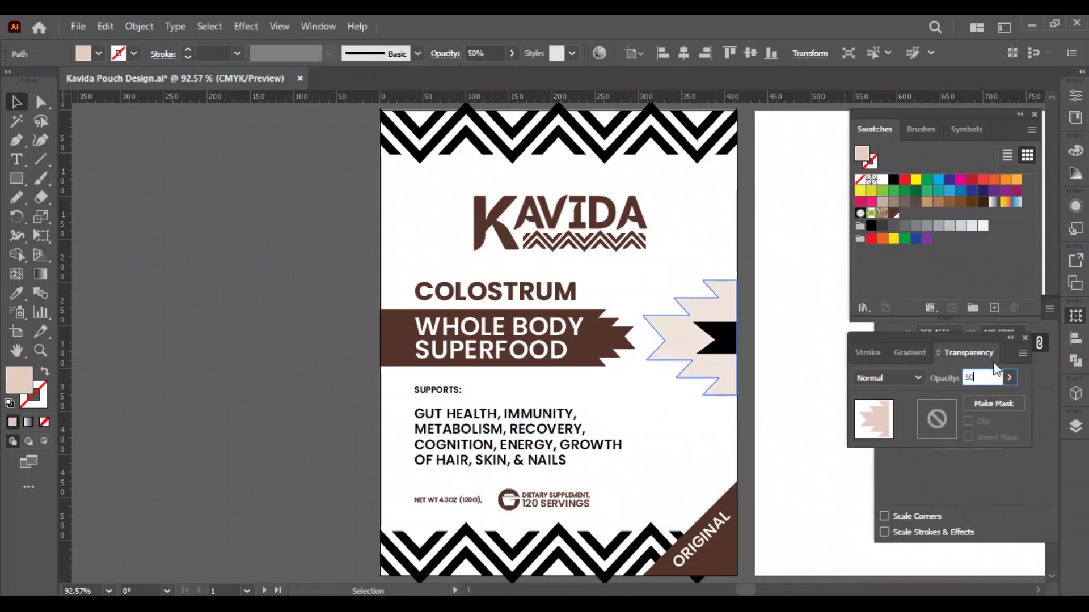
Fill the inner arrow shape with the banner's dark brown using the Eyedropper and set its opacity to 50%
{"action": "left_click", "coordinate": [675, 266]}
{"action": "left_click", "coordinate": [717, 338]}
{"action": "key", "text": "i"}
{"action": "left_click", "coordinate": [607, 334]}
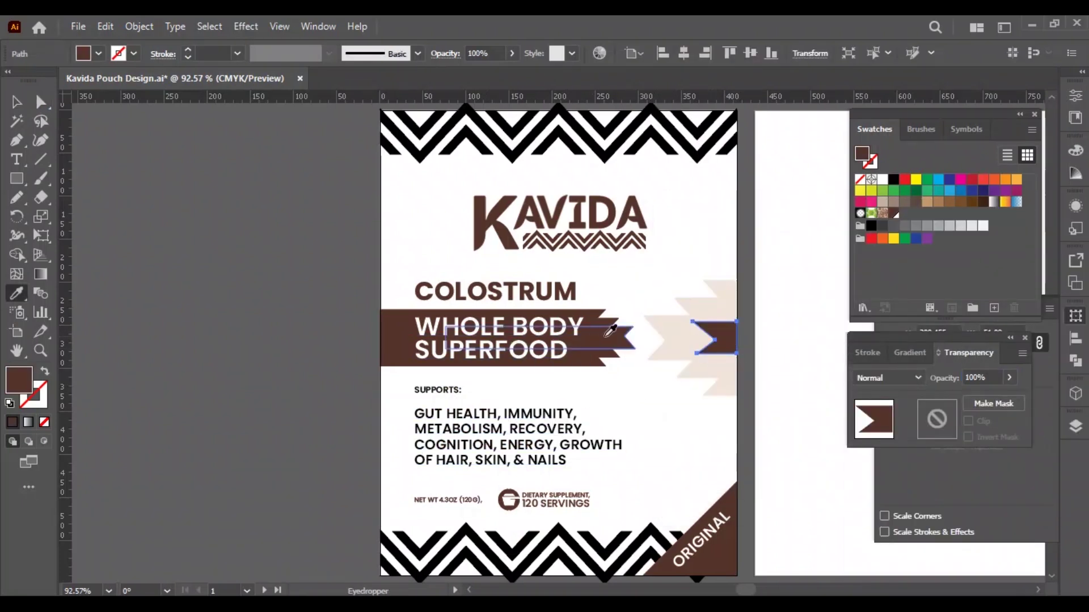
{"action": "left_click", "coordinate": [327, 316]}
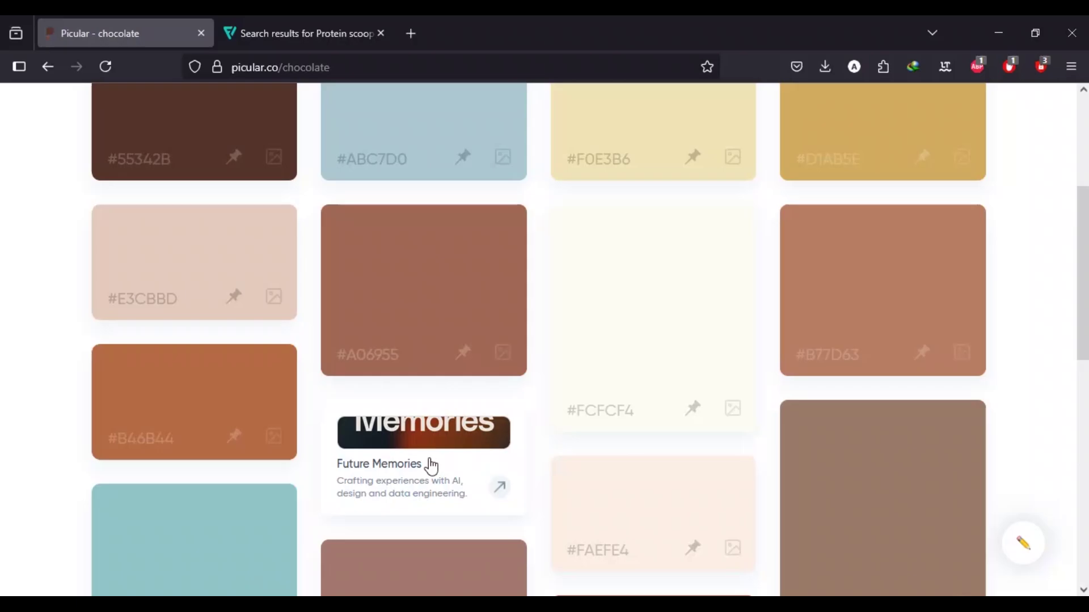
Copy the red-brown #A4544A from Picular and fill the continuous zigzag line of the top border with it
{"action": "scroll", "coordinate": [529, 400], "scroll_direction": "down", "scroll_amount": 6}
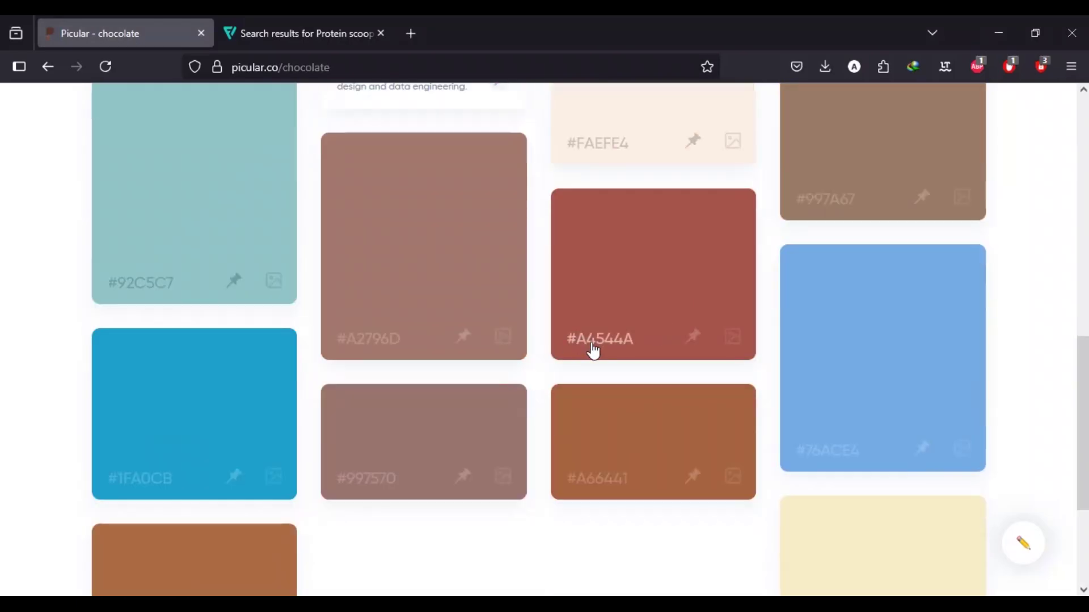
{"action": "scroll", "coordinate": [440, 505], "scroll_direction": "up", "scroll_amount": 6}
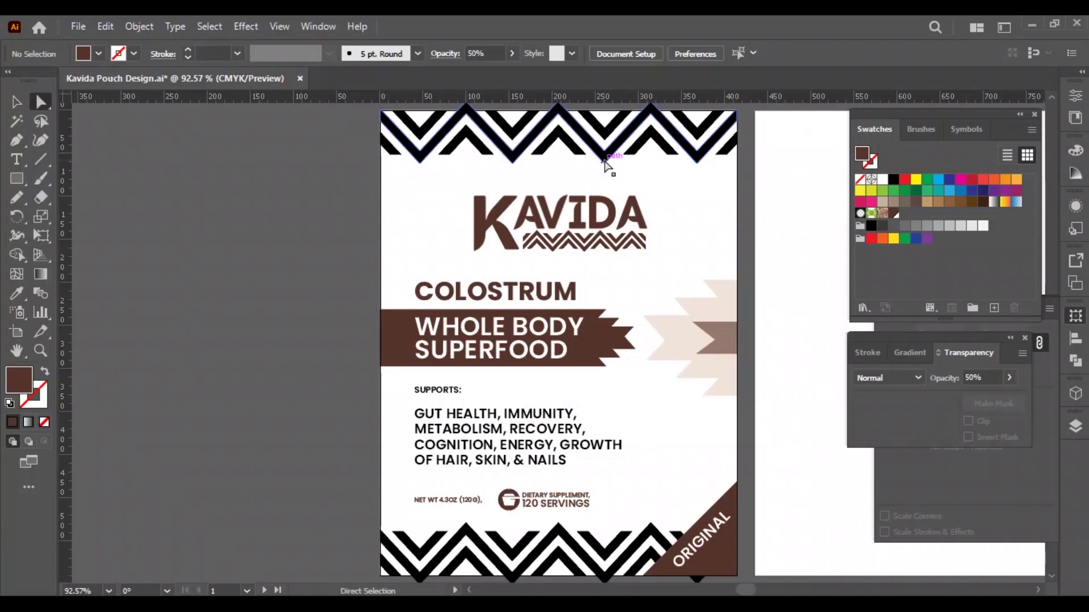
{"action": "double_click", "coordinate": [605, 165]}
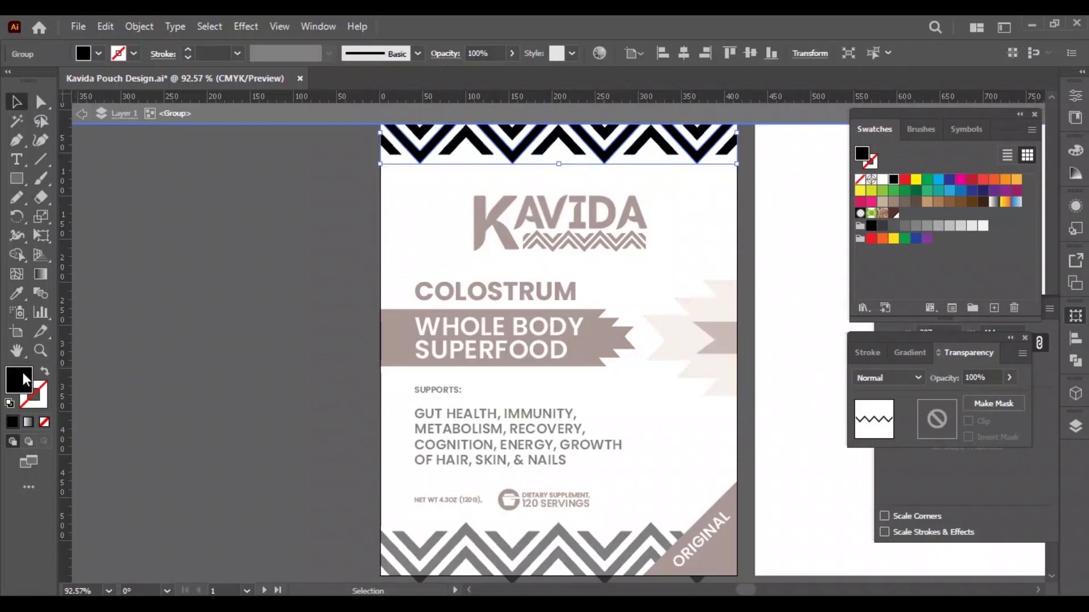
{"action": "double_click", "coordinate": [25, 380]}
{"action": "key", "text": "ctrl+v"}
{"action": "key", "text": "Return"}
{"action": "left_click", "coordinate": [354, 307]}
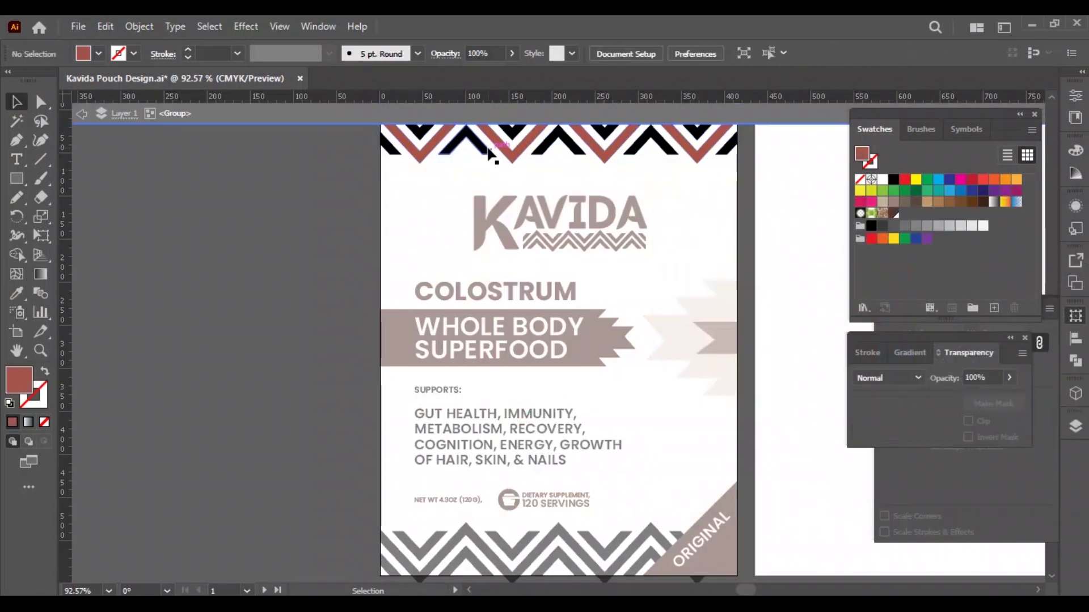
Copy #A06955 from Picular and fill the lower row of chevrons in the top border with it
{"action": "double_click", "coordinate": [488, 153]}
{"action": "scroll", "coordinate": [527, 268], "scroll_direction": "up", "scroll_amount": 3}
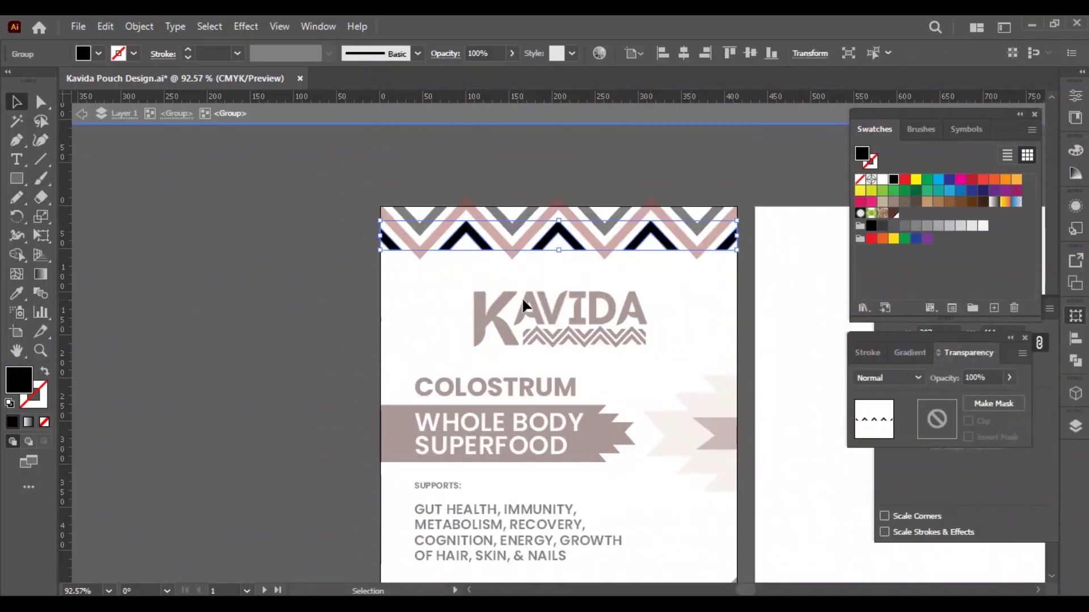
{"action": "mouse_move", "coordinate": [230, 567]}
{"action": "left_click", "coordinate": [298, 545]}
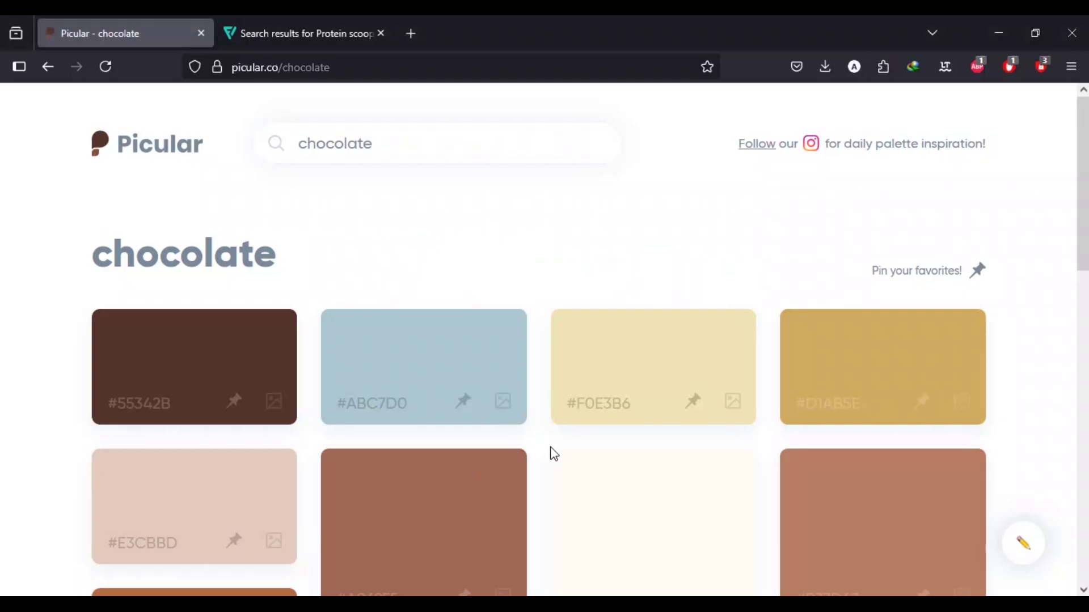
{"action": "scroll", "coordinate": [551, 451], "scroll_direction": "down", "scroll_amount": 3}
{"action": "left_click", "coordinate": [383, 448]}
{"action": "key", "text": "alt+Tab"}
{"action": "double_click", "coordinate": [25, 380]}
{"action": "key", "text": "ctrl+v"}
{"action": "key", "text": "Return"}
{"action": "key", "text": "Escape"}
Fill the upper row of chevrons in the top border with #A06955
{"action": "double_click", "coordinate": [530, 212]}
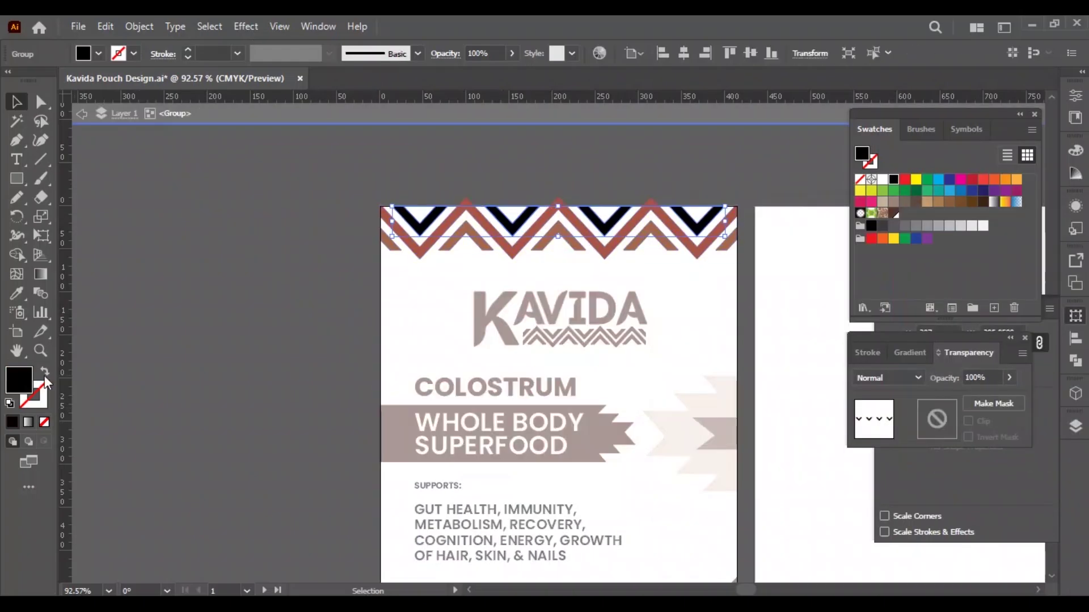
{"action": "double_click", "coordinate": [25, 380]}
{"action": "type", "text": "A06955"}
{"action": "key", "text": "Return"}
{"action": "key", "text": "Escape"}
Recolour the bottom border to match the top one, with #A06955 chevrons and a #A4544A zigzag line
{"action": "scroll", "coordinate": [212, 348], "scroll_direction": "down", "scroll_amount": 5}
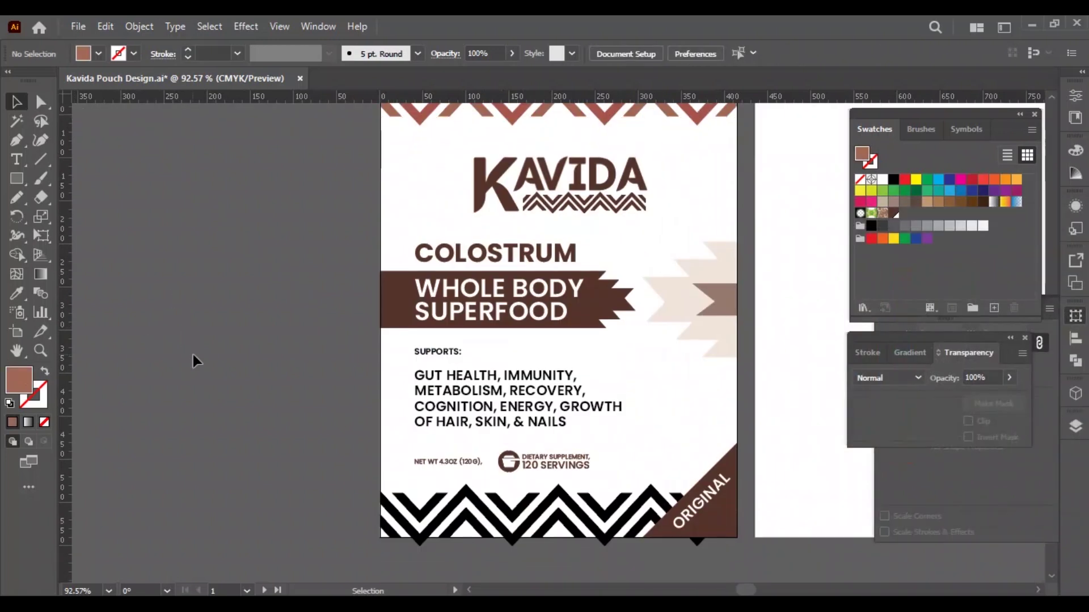
{"action": "double_click", "coordinate": [611, 485]}
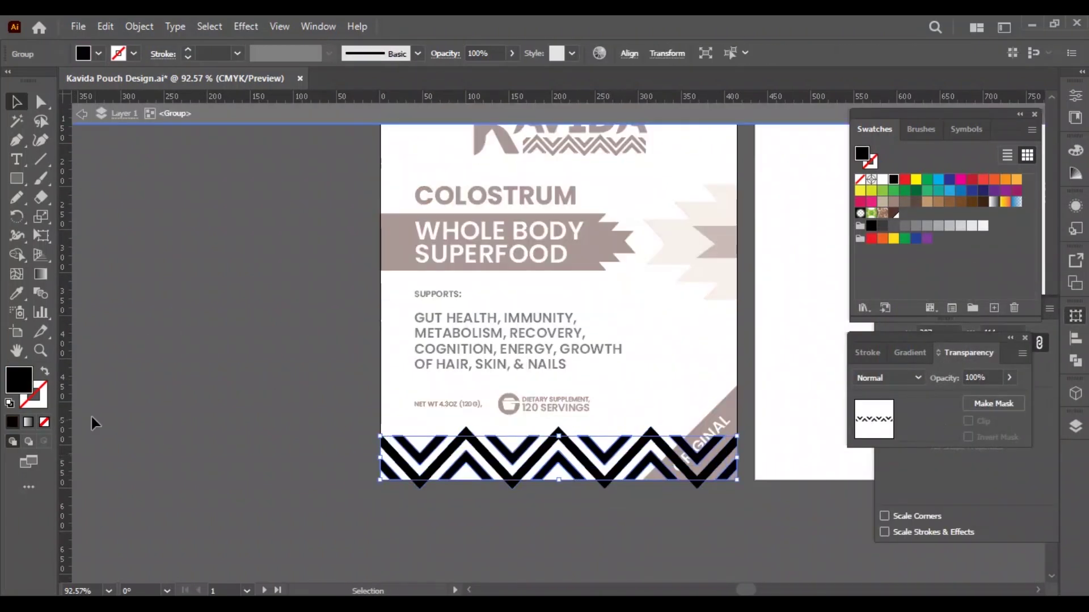
{"action": "double_click", "coordinate": [354, 397]}
{"action": "key", "text": "ctrl+0"}
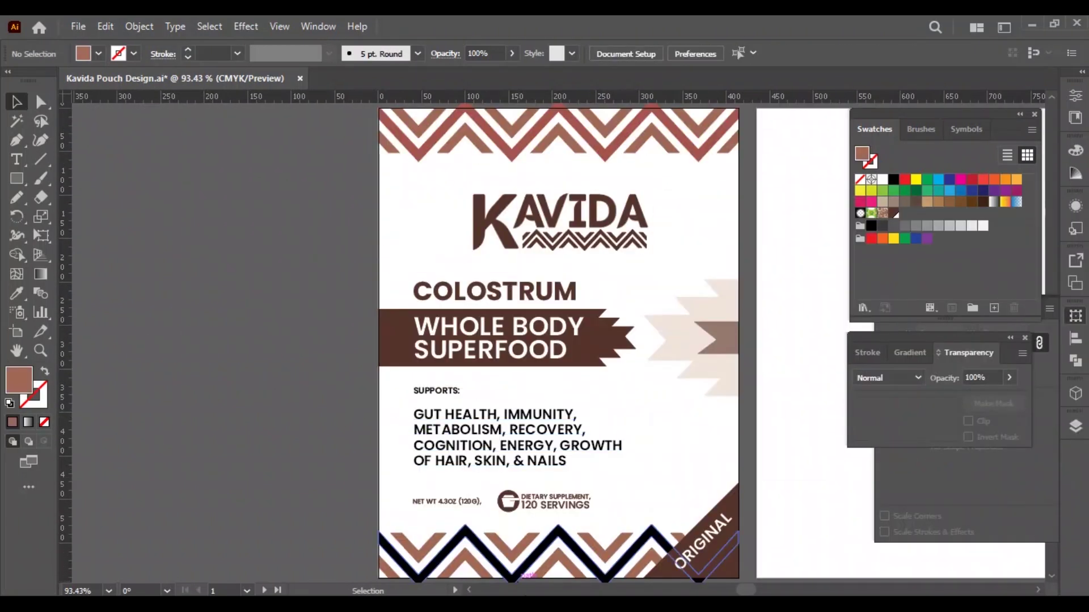
{"action": "left_click_drag", "start_coordinate": [533, 569], "coordinate": [533, 569]}
{"action": "key", "text": "v"}
{"action": "left_click", "coordinate": [258, 343]}
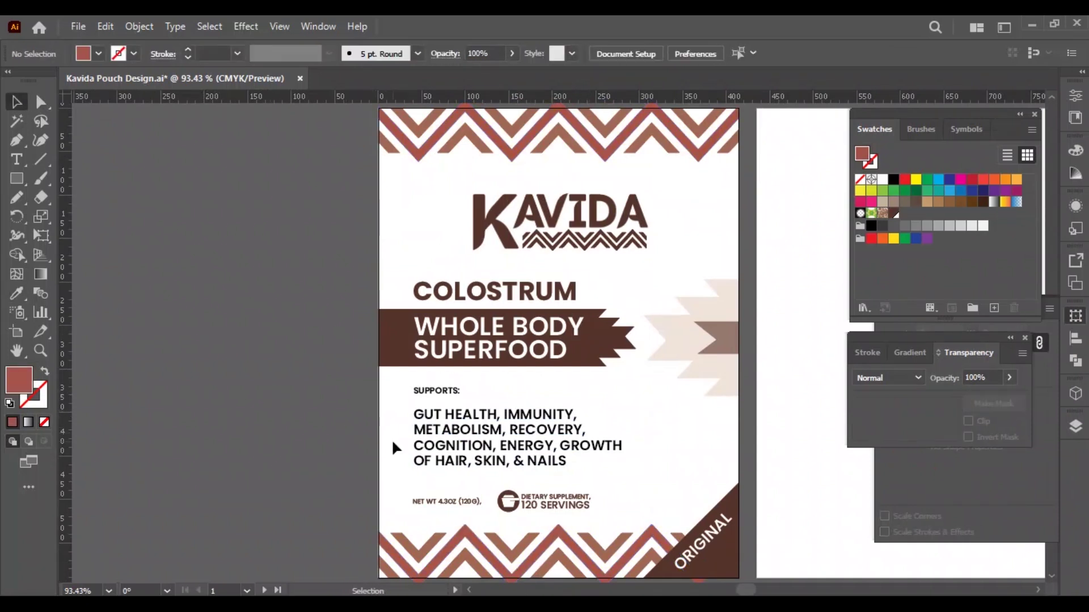
Fill the SUPPORTS health-benefits text with the dark brown swatch and save the file
{"action": "left_click", "coordinate": [453, 448]}
{"action": "left_click", "coordinate": [893, 214]}
{"action": "left_click", "coordinate": [253, 381]}
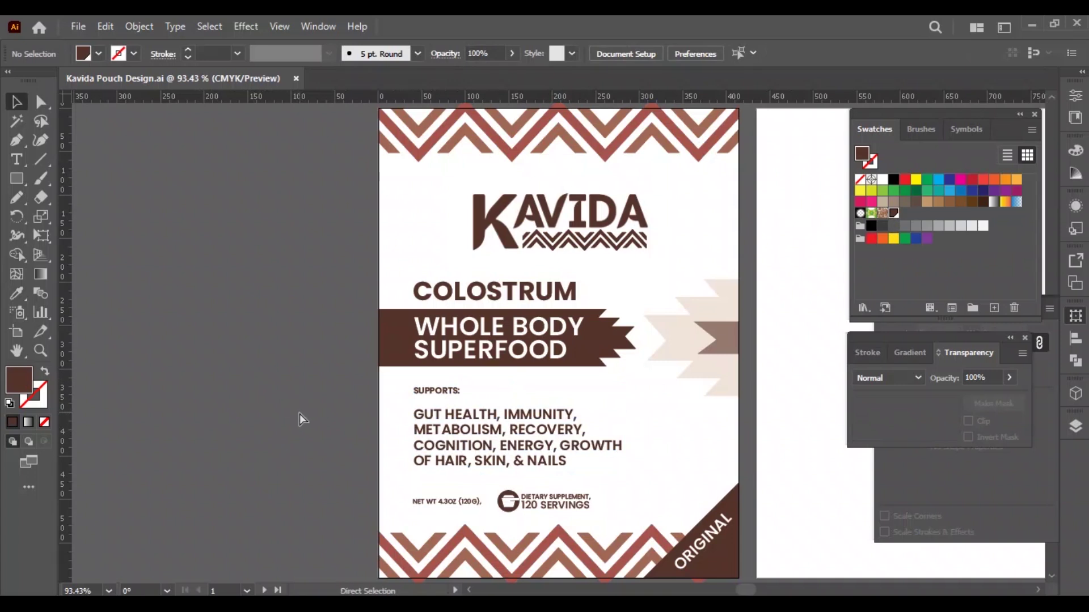
Fill the front panel's white background rectangle with the cream colour #F0E3B6
{"action": "left_click", "coordinate": [663, 449]}
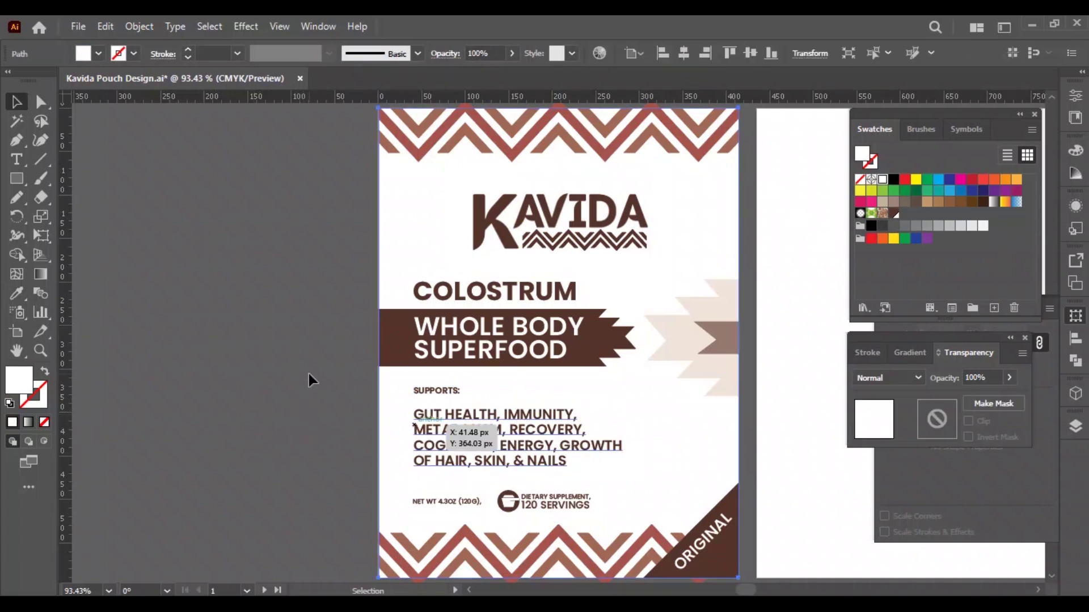
{"action": "double_click", "coordinate": [19, 379]}
{"action": "left_click", "coordinate": [720, 277]}
{"action": "key", "text": "Return"}
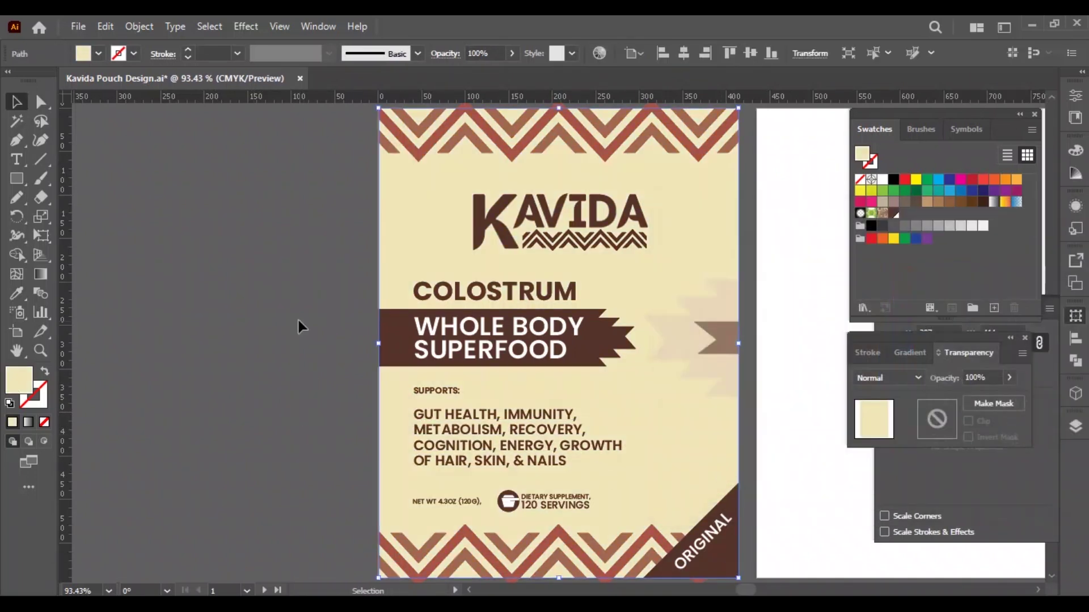
{"action": "left_click", "coordinate": [297, 317]}
Change the blending mode of the pale stepped shape beside the banner and set the motif's opacity to 70%
{"action": "left_click_drag", "start_coordinate": [673, 440], "coordinate": [428, 423]}
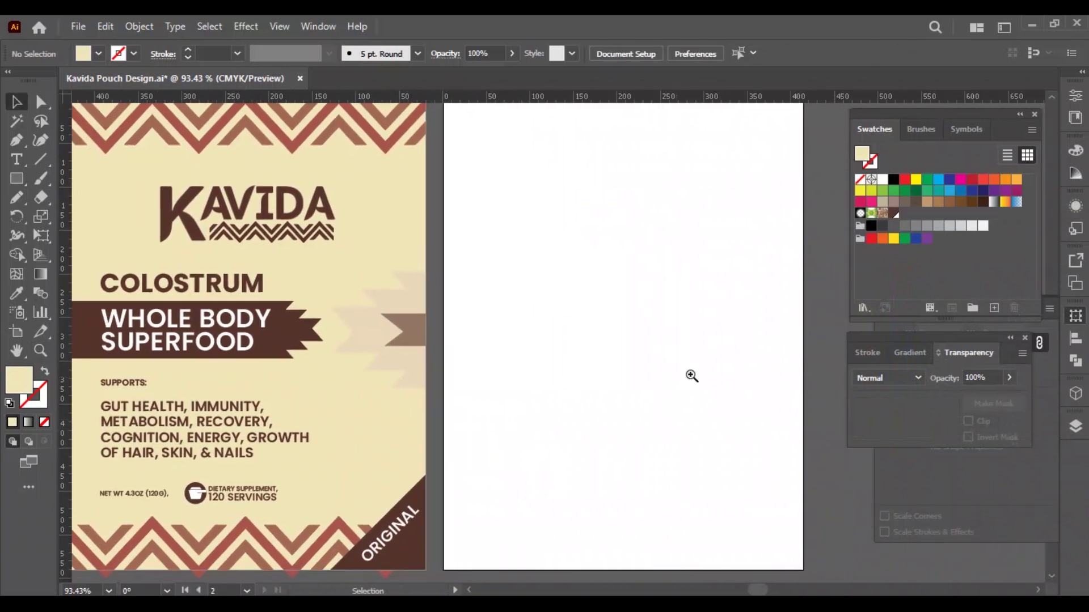
{"action": "scroll", "coordinate": [645, 323], "scroll_direction": "down", "scroll_amount": 1}
{"action": "key", "text": "a"}
{"action": "left_click", "coordinate": [467, 376]}
{"action": "left_click", "coordinate": [888, 378]}
{"action": "left_click", "coordinate": [885, 114]}
{"action": "key", "text": "ctrl+shift+a"}
{"action": "left_click", "coordinate": [426, 338]}
{"action": "type", "text": "70"}
{"action": "key", "text": "Return"}
{"action": "left_click", "coordinate": [805, 313]}
Copy the front panel's cream background and both zigzag borders and paste them in place on the second artboard
{"action": "key", "text": "v"}
{"action": "left_click", "coordinate": [483, 224]}
{"action": "left_click_drag", "start_coordinate": [156, 129], "coordinate": [462, 254]}
{"action": "key", "text": "ctrl+c"}
{"action": "key", "text": "ctrl+shift+v"}
{"action": "left_click", "coordinate": [789, 295]}
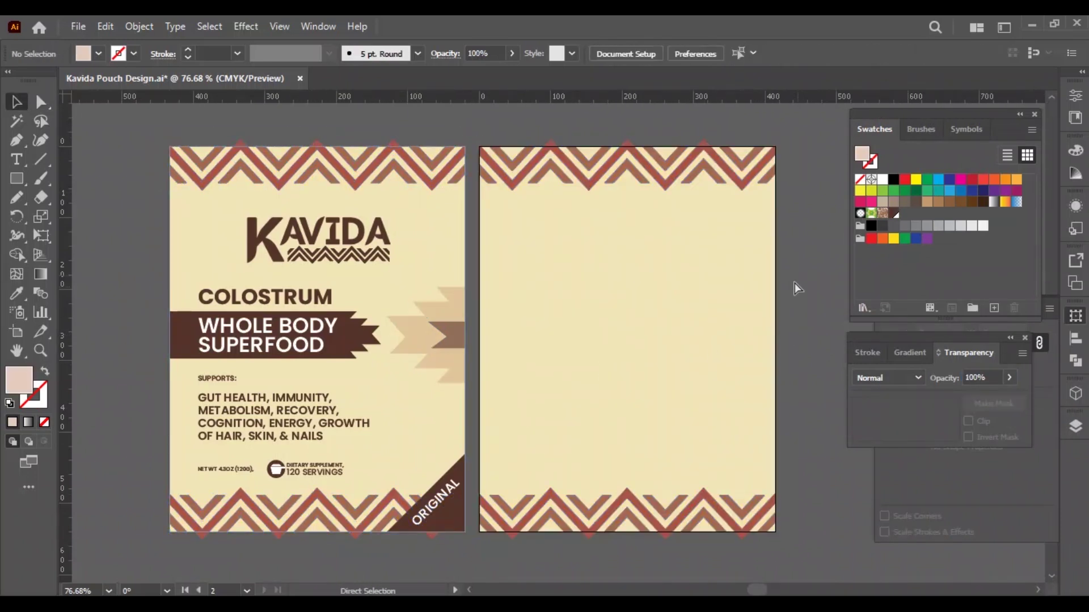
Duplicate the KAVIDA logo onto the back panel and scale the copy down near the upper-left corner
{"action": "left_click", "coordinate": [359, 250]}
{"action": "left_click_drag", "start_coordinate": [324, 245], "coordinate": [542, 243]}
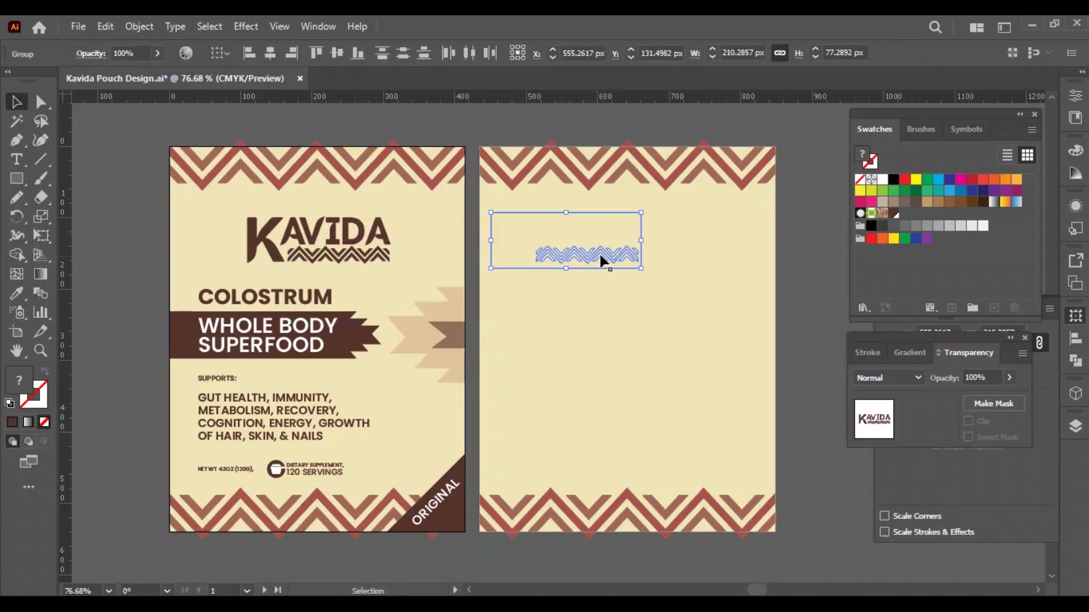
{"action": "left_click_drag", "start_coordinate": [640, 243], "coordinate": [611, 241]}
Duplicate the COLOSTRUM title and the WHOLE BODY SUPERFOOD banner with its text onto the back panel
{"action": "left_click", "coordinate": [355, 339]}
{"action": "double_click", "coordinate": [348, 357]}
{"action": "key", "text": "Escape"}
{"action": "left_click", "coordinate": [265, 297], "text": "shift"}
{"action": "left_click_drag", "start_coordinate": [280, 352], "coordinate": [664, 355]}
Reflect the copied banner shape horizontally so its jagged end faces left
{"action": "left_click", "coordinate": [725, 383]}
{"action": "left_click", "coordinate": [754, 352]}
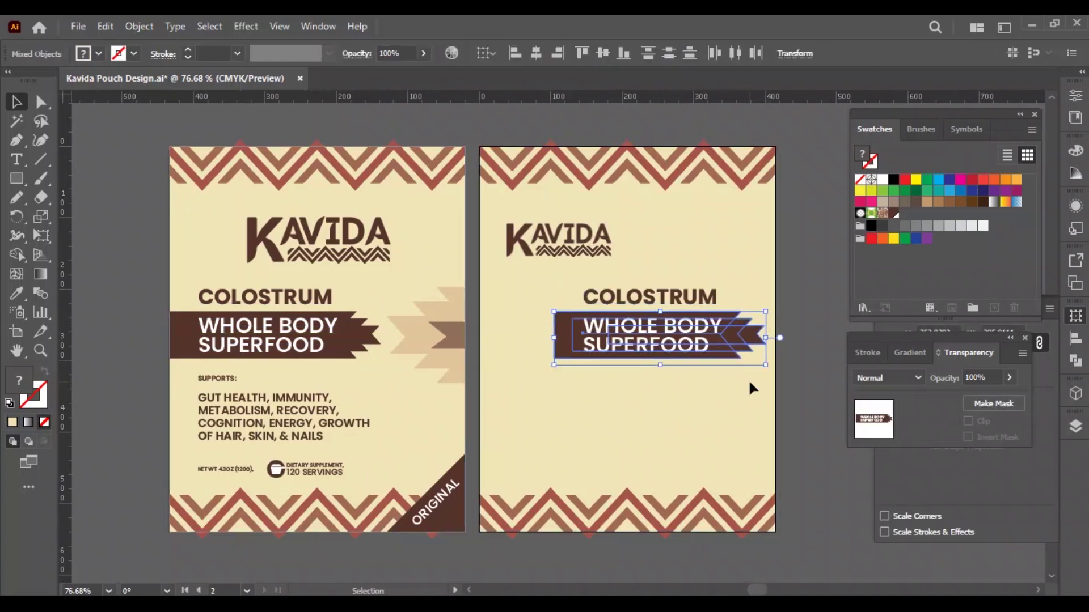
{"action": "right_click", "coordinate": [679, 358]}
{"action": "left_click", "coordinate": [713, 363]}
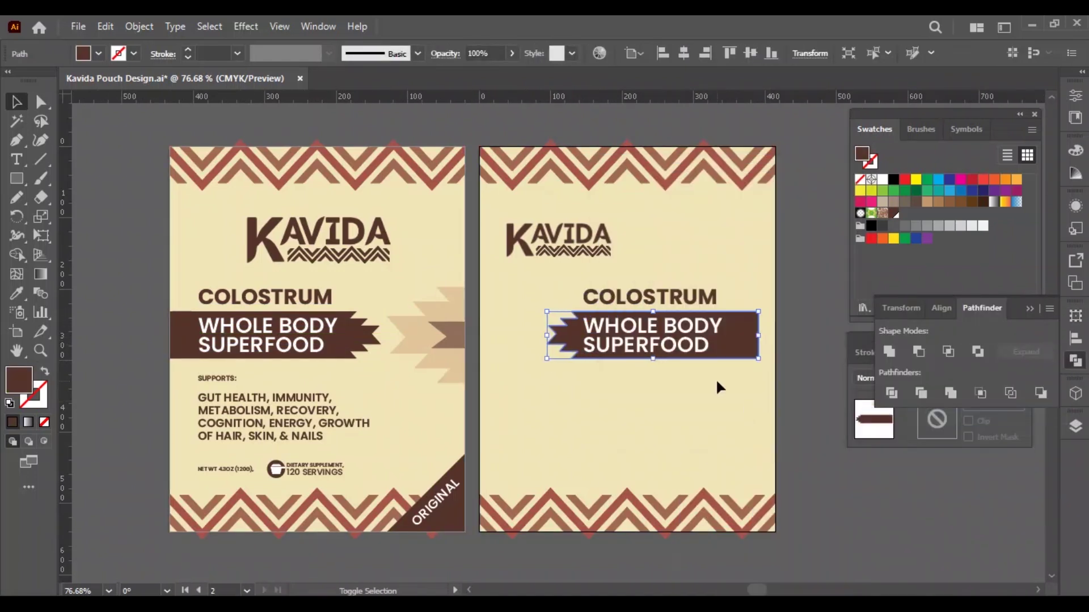
Scale down the copied COLOSTRUM title and banner and align them to the back panel's right edge, level with the logo
{"action": "key", "text": "a"}
{"action": "key", "text": "v"}
{"action": "left_click_drag", "start_coordinate": [733, 352], "coordinate": [774, 273]}
{"action": "left_click", "coordinate": [939, 310]}
Enlarge the back panel's KAVIDA logo to about 174 px wide and position it beside the banner
{"action": "left_click_drag", "start_coordinate": [579, 244], "coordinate": [650, 242]}
{"action": "left_click", "coordinate": [590, 252]}
{"action": "left_click", "coordinate": [572, 249]}
{"action": "left_click_drag", "start_coordinate": [576, 265], "coordinate": [627, 272]}
{"action": "left_click", "coordinate": [617, 311]}
{"action": "left_click", "coordinate": [590, 253]}
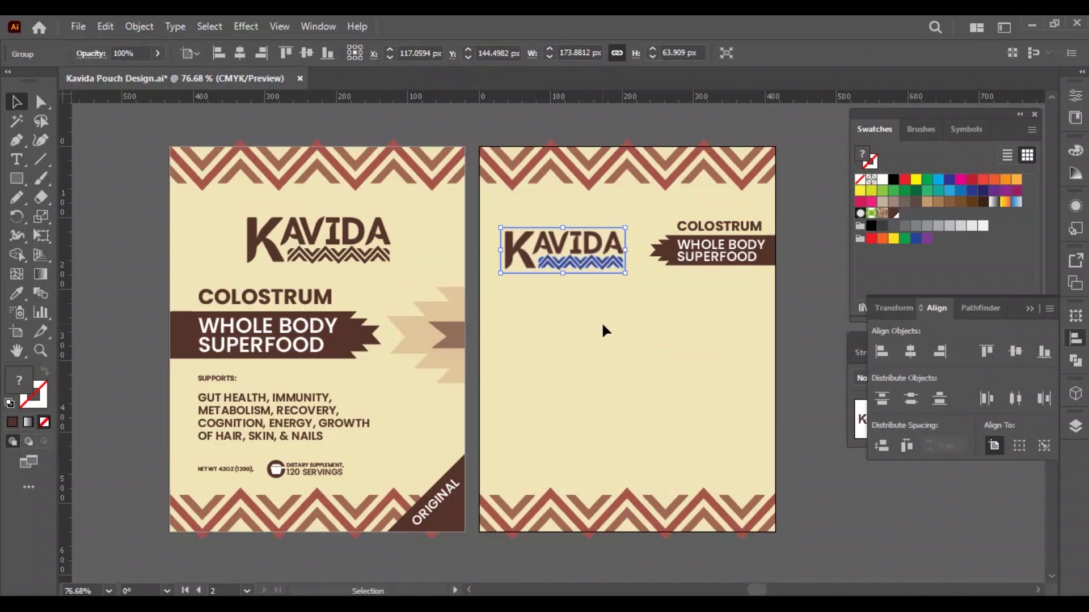
Try enlarging the back panel's KAVIDA logo to about 193 px wide
{"action": "left_click", "coordinate": [607, 329]}
{"action": "left_click", "coordinate": [574, 244]}
{"action": "left_click_drag", "start_coordinate": [626, 226], "coordinate": [638, 222]}
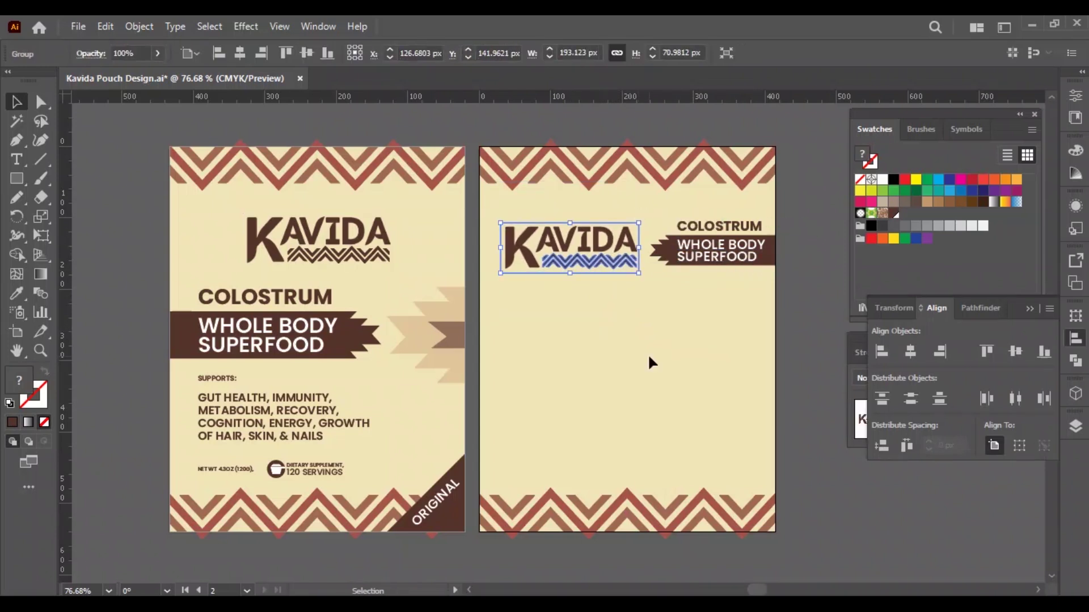
{"action": "left_click", "coordinate": [720, 275]}
{"action": "left_click", "coordinate": [671, 339]}
Scale down the back panel's COLOSTRUM title and banner so they sit inside the margin, and reduce the KAVIDA logo to match
{"action": "left_click", "coordinate": [720, 249]}
{"action": "left_click_drag", "start_coordinate": [775, 264], "coordinate": [755, 262]}
{"action": "left_click", "coordinate": [734, 362]}
{"action": "left_click", "coordinate": [631, 271]}
{"action": "left_click_drag", "start_coordinate": [633, 275], "coordinate": [623, 264]}
{"action": "left_click", "coordinate": [683, 374]}
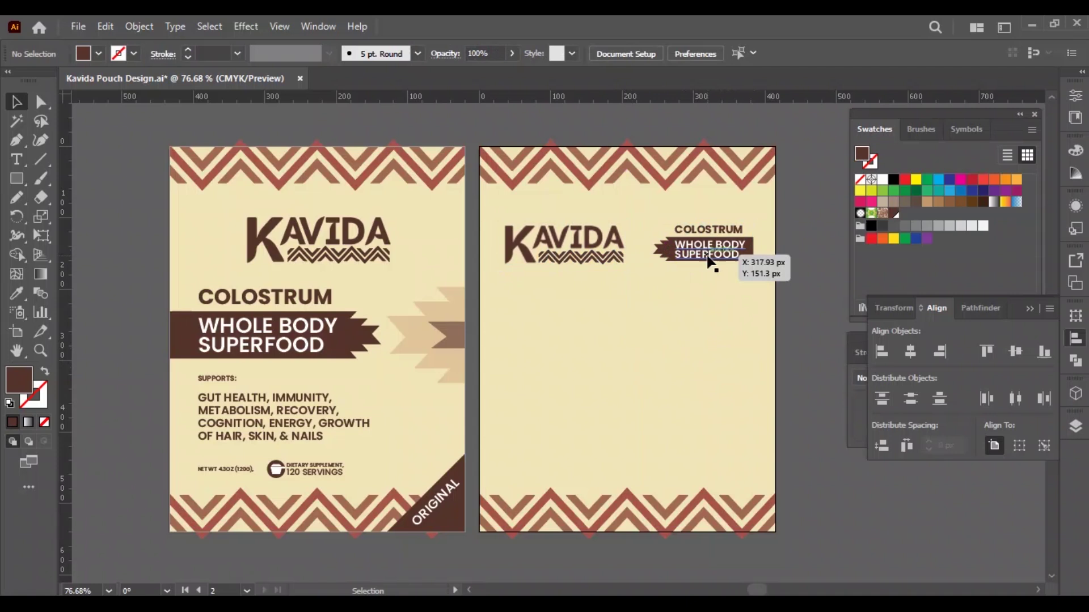
Take the usage heading from the brief and add it as "SUGGESTED USE:" below the back panel's logo
{"action": "key", "text": "alt+Tab"}
{"action": "scroll", "coordinate": [348, 316], "scroll_direction": "up", "scroll_amount": 6}
{"action": "scroll", "coordinate": [270, 284], "scroll_direction": "down", "scroll_amount": 6}
{"action": "double_click", "coordinate": [237, 239]}
{"action": "key", "text": "alt+Tab"}
{"action": "key", "text": "t"}
{"action": "left_click", "coordinate": [514, 294]}
{"action": "type", "text": "SUGGESTED USE:"}
{"action": "key", "text": "Escape"}
Duplicate the heading below as Poppins Regular 10 pt text reading "Add 1 scoop to any cool beverage or directly into your mouth.*"
{"action": "left_click_drag", "start_coordinate": [541, 286], "coordinate": [535, 300]}
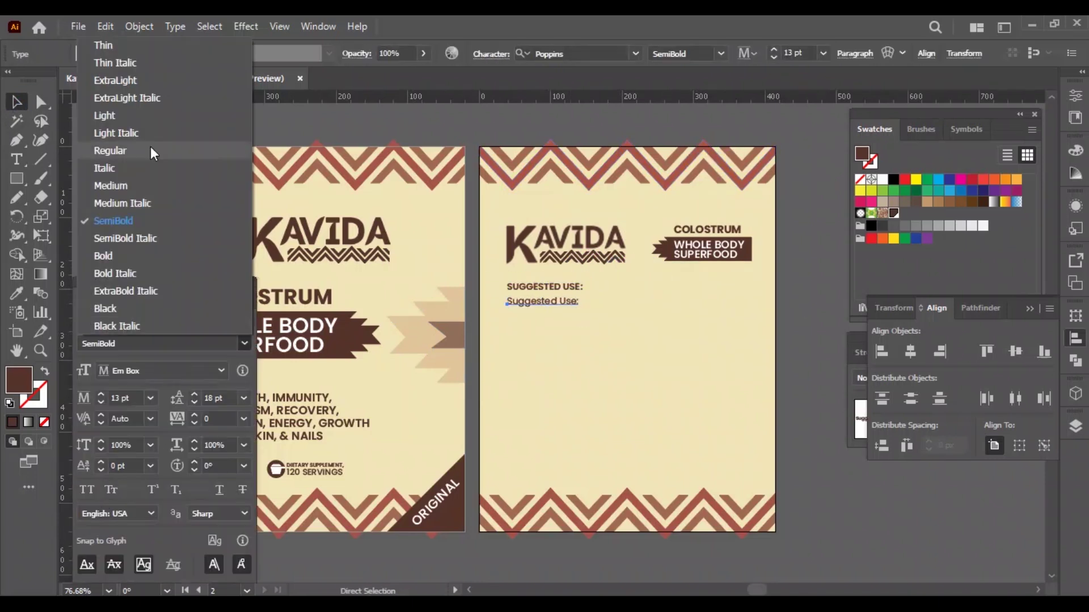
{"action": "left_click", "coordinate": [109, 156]}
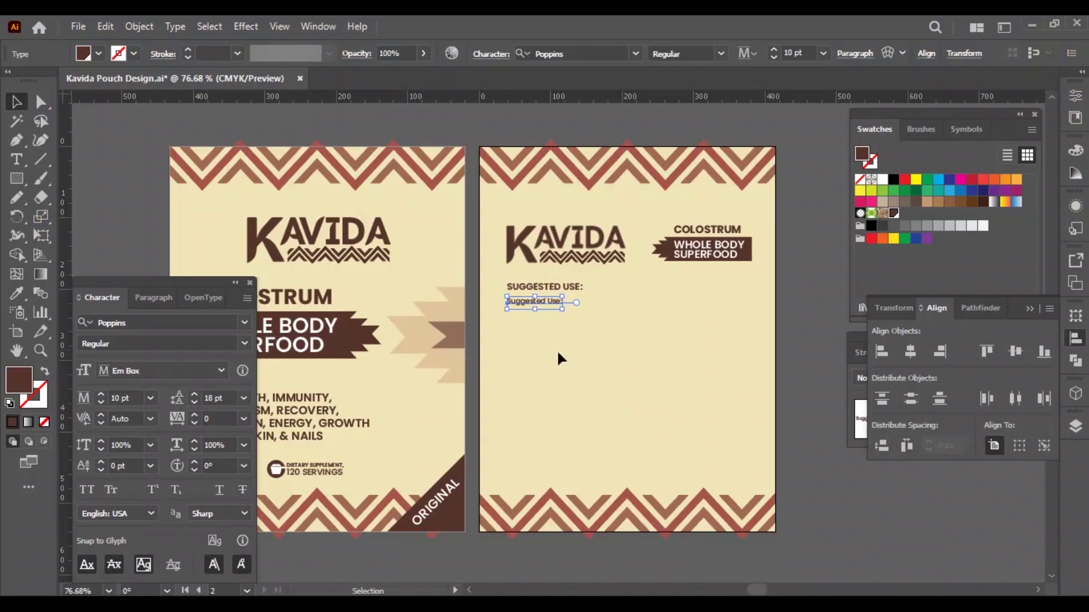
{"action": "key", "text": "ctrl+v"}
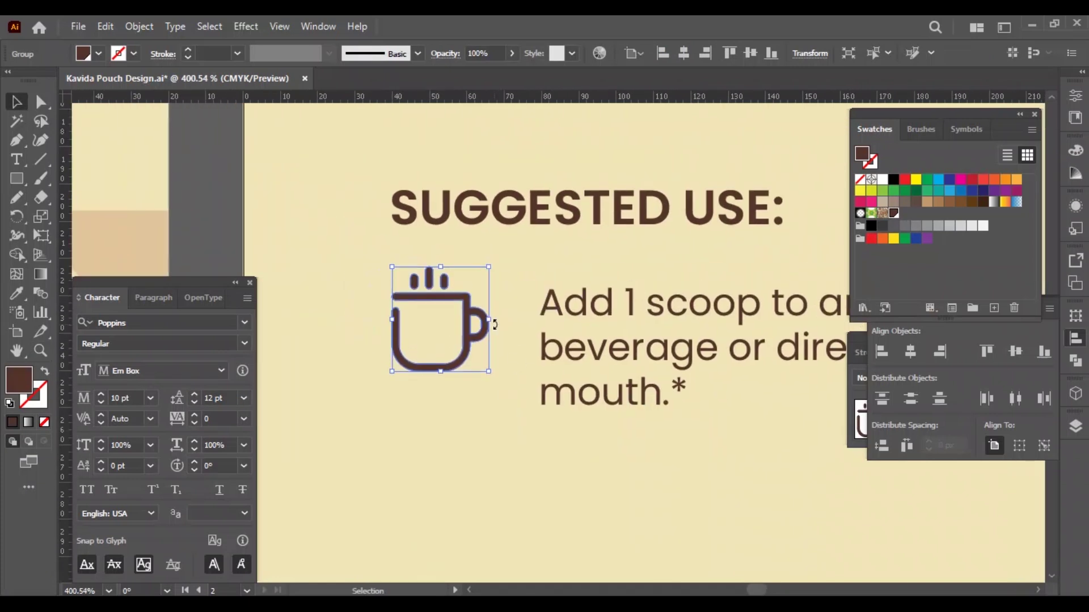
Remove the steam from the cup icon, place the scoop icon above the cup, and move the instruction text closer to it
{"action": "left_click", "coordinate": [573, 459]}
{"action": "key", "text": "a"}
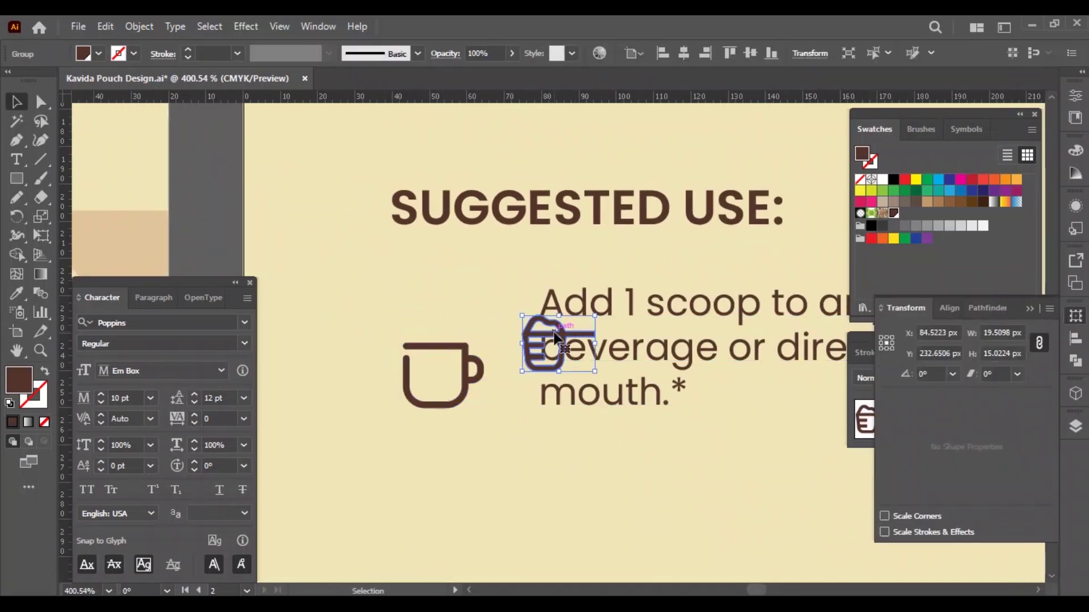
{"action": "left_click_drag", "start_coordinate": [559, 340], "coordinate": [448, 313]}
{"action": "left_click", "coordinate": [497, 443]}
{"action": "left_click", "coordinate": [566, 404], "text": "shift"}
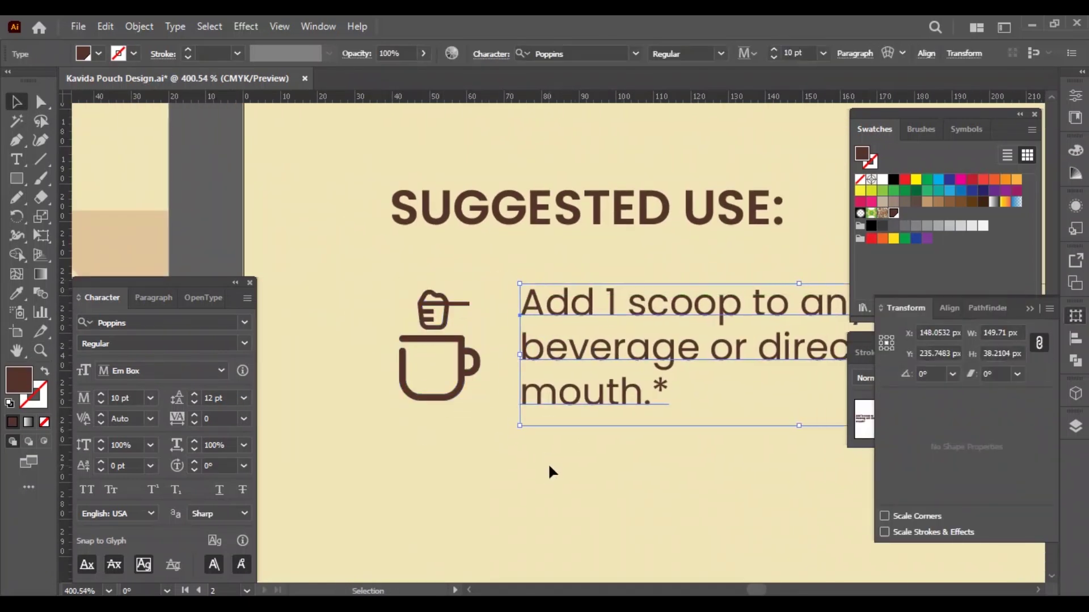
Add a second instruction row reading "Mix well with your frother or spoon and enjoy!" from the brief
{"action": "key", "text": "ctrl+minus"}
{"action": "key", "text": "alt+Tab"}
{"action": "key", "text": "alt+Tab"}
{"action": "key", "text": "ctrl+v"}
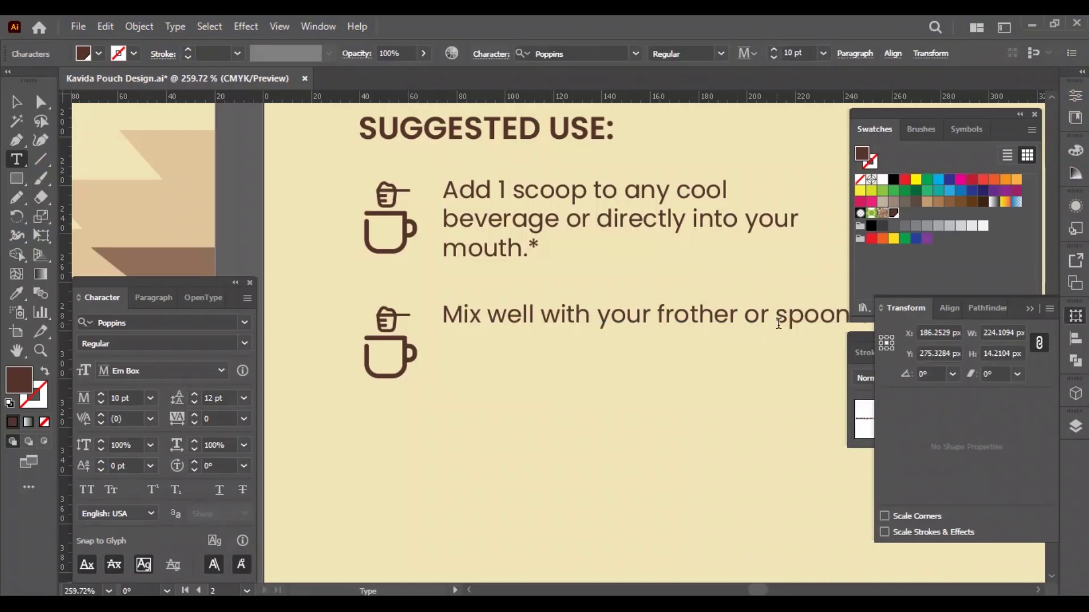
Replace the scoop above the second row's cup with the stirring-hand icon, lining its whisk up with the cup
{"action": "left_click", "coordinate": [407, 370]}
{"action": "left_click", "coordinate": [494, 420]}
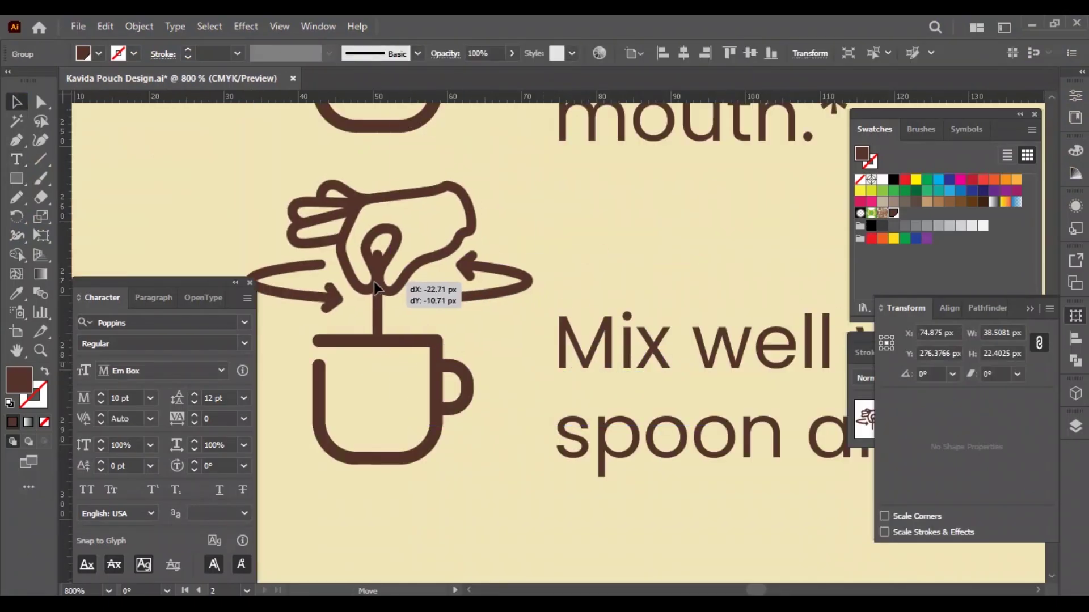
{"action": "left_click_drag", "start_coordinate": [401, 275], "coordinate": [461, 401]}
{"action": "key", "text": "ctrl+minus"}
{"action": "key", "text": "ctrl+minus"}
Add a third instruction reading "For further benefits increase to 3-4 scoops after the first week or as desired."
{"action": "left_click", "coordinate": [498, 306], "text": "shift"}
{"action": "key", "text": "alt+Tab"}
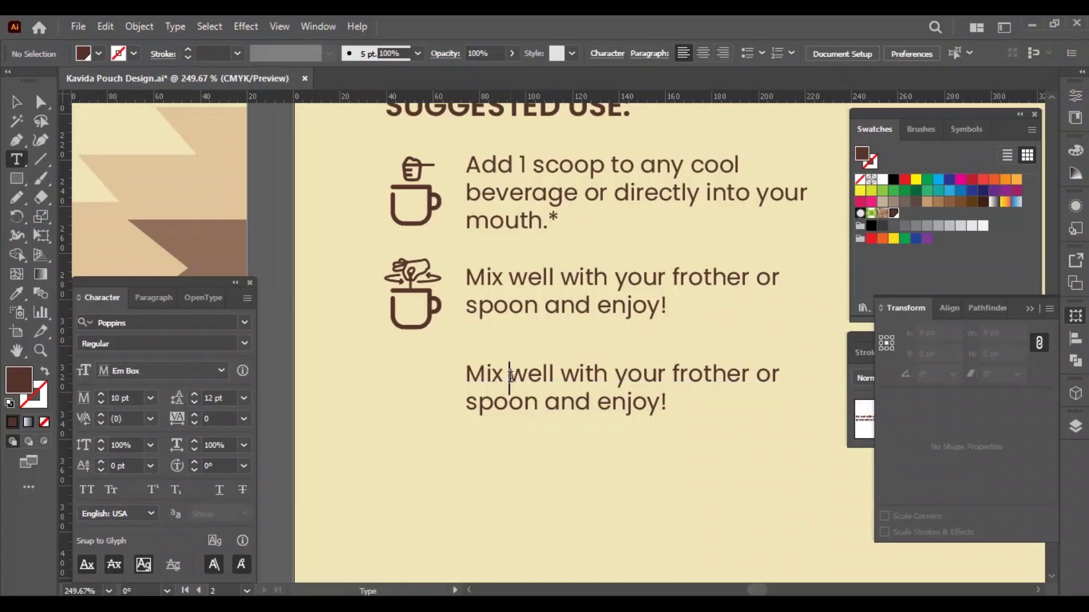
{"action": "key", "text": "ctrl+a"}
{"action": "key", "text": "ctrl+v"}
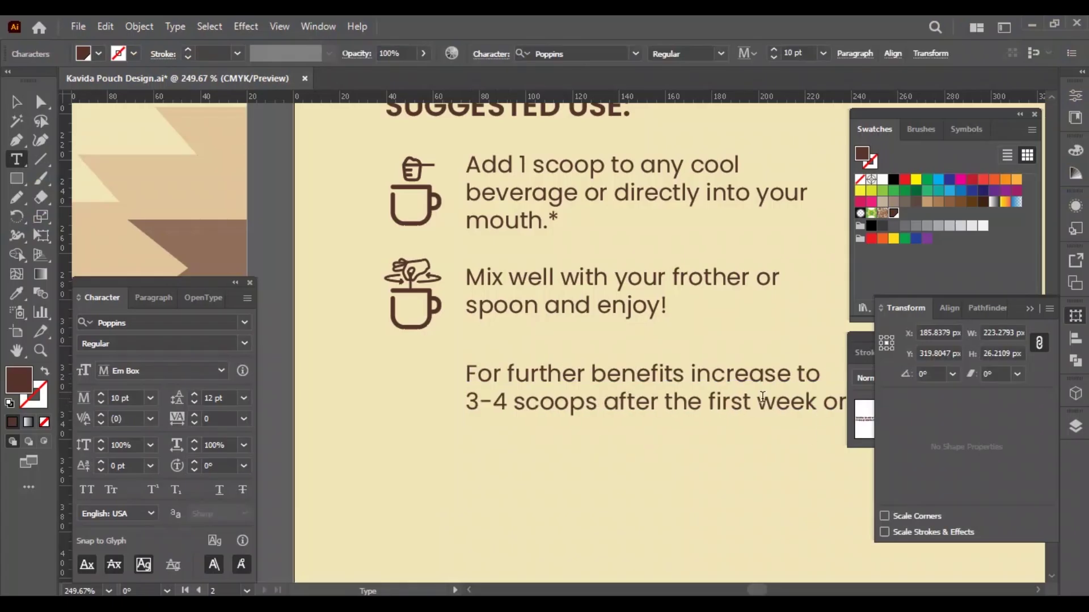
{"action": "scroll", "coordinate": [802, 431], "scroll_direction": "left", "scroll_amount": 1}
{"action": "key", "text": "Escape"}
Place an enlarged copy of the scoop icon beside the third instruction, with a 3 pt "3-4" label above its handle
{"action": "left_click_drag", "start_coordinate": [437, 170], "coordinate": [462, 416]}
{"action": "left_click", "coordinate": [488, 426]}
{"action": "scroll", "coordinate": [402, 381], "scroll_direction": "up", "scroll_amount": 3}
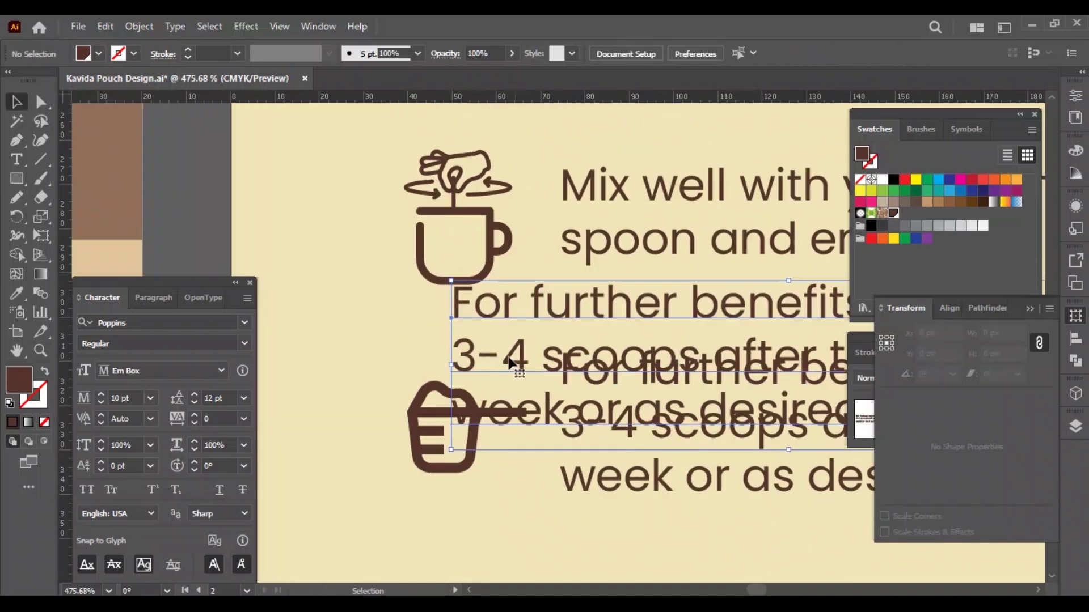
{"action": "key", "text": "t"}
{"action": "left_click", "coordinate": [452, 303]}
{"action": "type", "text": "3-4"}
{"action": "key", "text": "Escape"}
{"action": "left_click_drag", "start_coordinate": [527, 318], "coordinate": [517, 377]}
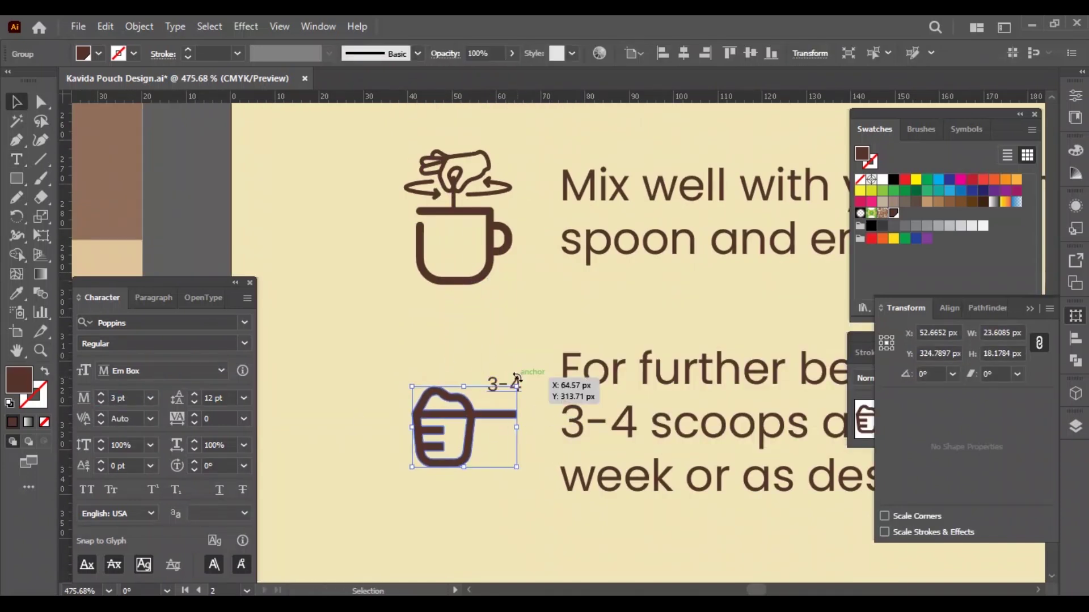
Add a fourth instruction from the brief: "Other common ways are blending into smoothies, frothing into iced coffee, and stirring into oats."
{"action": "scroll", "coordinate": [608, 463], "scroll_direction": "down", "scroll_amount": 3}
{"action": "left_click", "coordinate": [562, 394]}
{"action": "key", "text": "alt+Tab"}
{"action": "key", "text": "ctrl+c"}
{"action": "key", "text": "alt+Tab"}
{"action": "double_click", "coordinate": [600, 413]}
{"action": "key", "text": "ctrl+a"}
{"action": "key", "text": "ctrl+v"}
{"action": "key", "text": "Return"}
{"action": "key", "text": "Return"}
{"action": "left_click", "coordinate": [714, 414]}
{"action": "key", "text": "Return"}
{"action": "key", "text": "Escape"}
{"action": "left_click", "coordinate": [638, 491]}
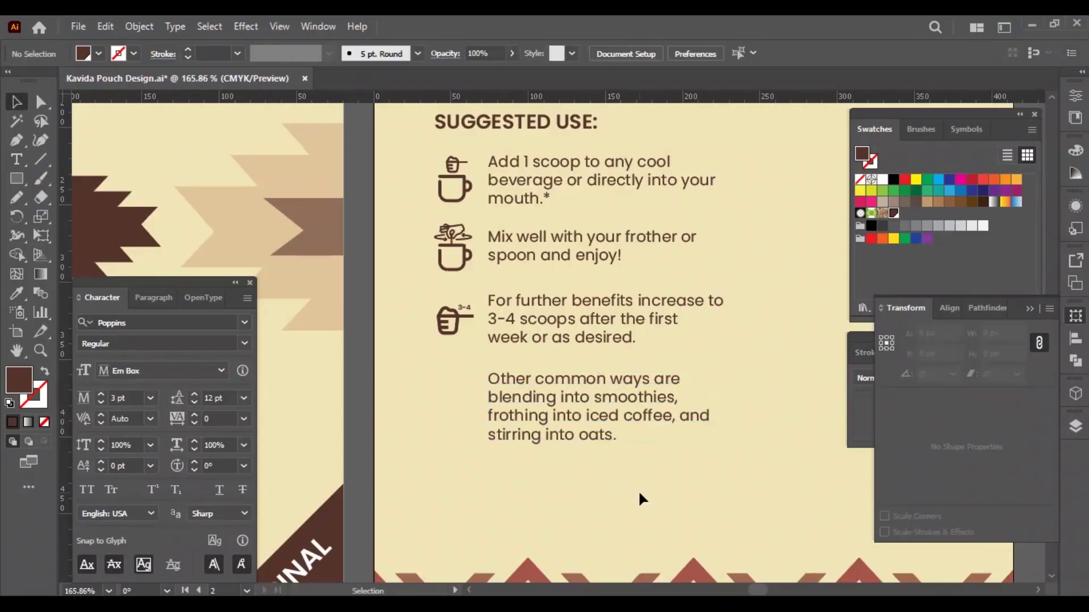
Paste the drink-jar icon beside the fourth instruction and align the row icons on a common vertical axis
{"action": "scroll", "coordinate": [587, 512], "scroll_direction": "up", "scroll_amount": 2}
{"action": "key", "text": "ctrl+v"}
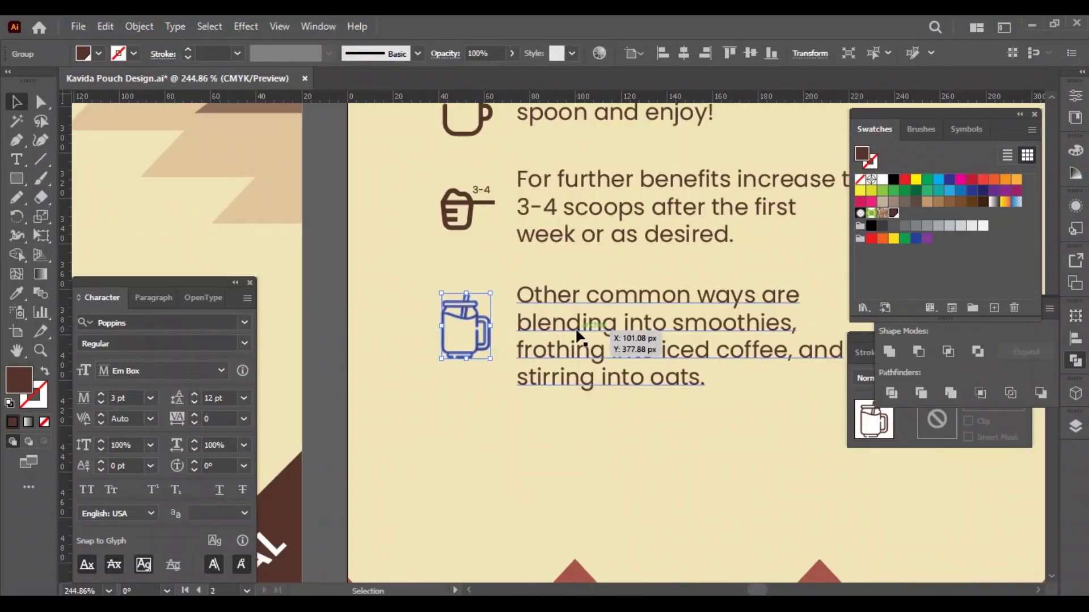
{"action": "scroll", "coordinate": [581, 347], "scroll_direction": "down", "scroll_amount": 3}
{"action": "left_click_drag", "start_coordinate": [411, 454], "coordinate": [404, 204]}
{"action": "key", "text": "shift+F7"}
{"action": "left_click", "coordinate": [448, 438]}
{"action": "left_click", "coordinate": [428, 355]}
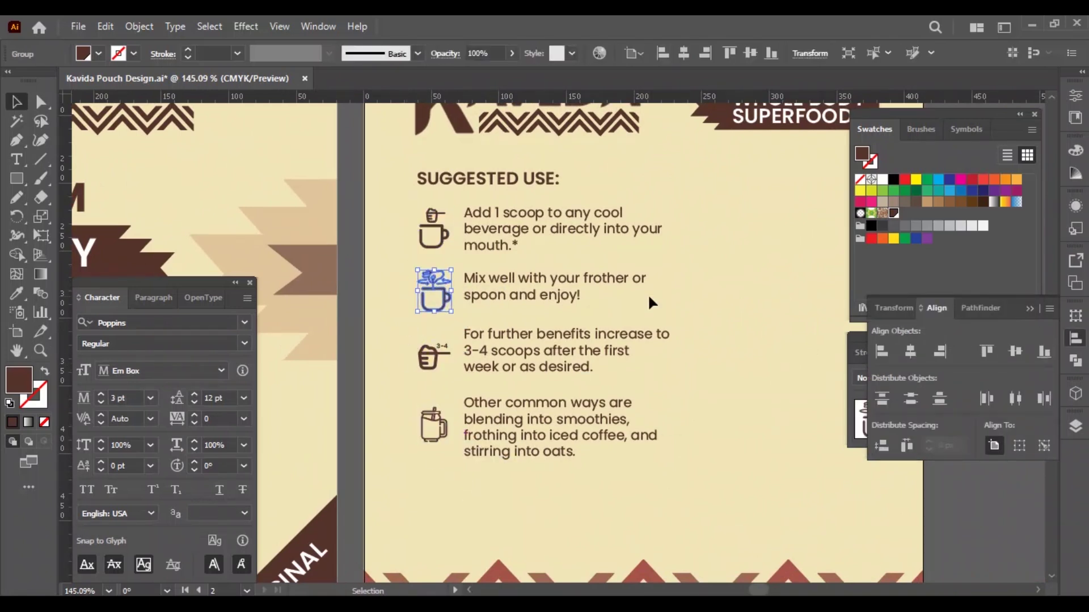
Scale down the four instruction rows with their icons under the SUGGESTED USE heading
{"action": "scroll", "coordinate": [440, 301], "scroll_direction": "down", "scroll_amount": 3}
{"action": "left_click_drag", "start_coordinate": [588, 408], "coordinate": [564, 397]}
{"action": "scroll", "coordinate": [603, 333], "scroll_direction": "up", "scroll_amount": 2}
{"action": "scroll", "coordinate": [519, 306], "scroll_direction": "down", "scroll_amount": 2}
{"action": "scroll", "coordinate": [567, 445], "scroll_direction": "down", "scroll_amount": 1}
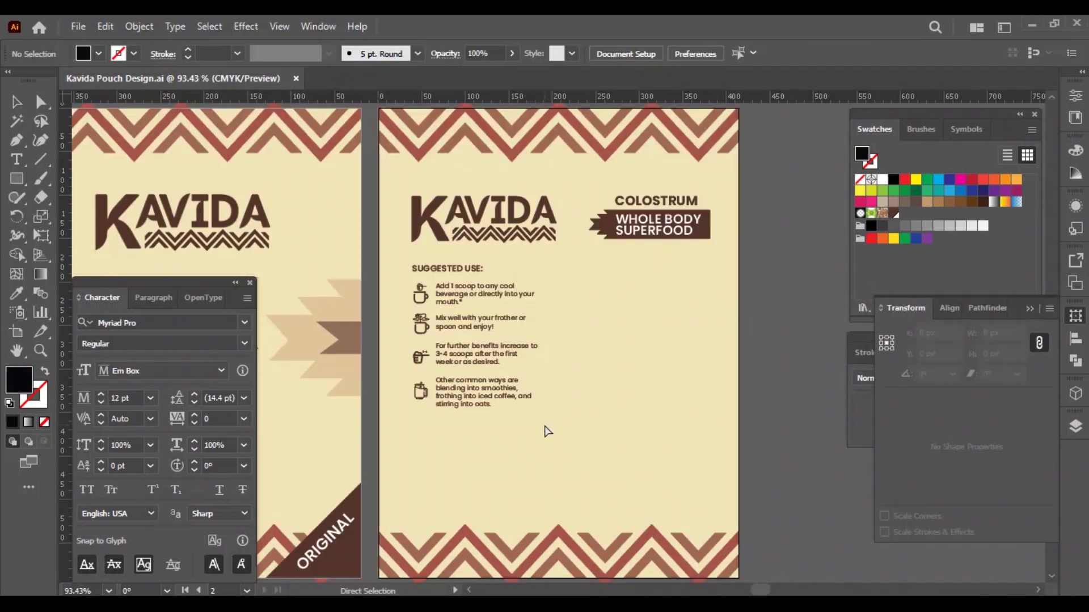
Paste the barcode below the instructions, colour it dark brown, and size it to the width of the instruction column
{"action": "key", "text": "ctrl+v"}
{"action": "left_click_drag", "start_coordinate": [583, 348], "coordinate": [450, 450]}
{"action": "left_click", "coordinate": [894, 215]}
{"action": "left_click_drag", "start_coordinate": [521, 445], "coordinate": [546, 445]}
Move the SUGGESTED USE block down and widen the gap between the heading and the instruction rows
{"action": "left_click", "coordinate": [607, 264]}
{"action": "left_click_drag", "start_coordinate": [407, 471], "coordinate": [607, 265]}
{"action": "key", "text": "shift+Down"}
{"action": "left_click", "coordinate": [408, 470]}
{"action": "left_click_drag", "start_coordinate": [408, 471], "coordinate": [587, 302]}
{"action": "key", "text": "shift+Down"}
{"action": "left_click", "coordinate": [522, 435]}
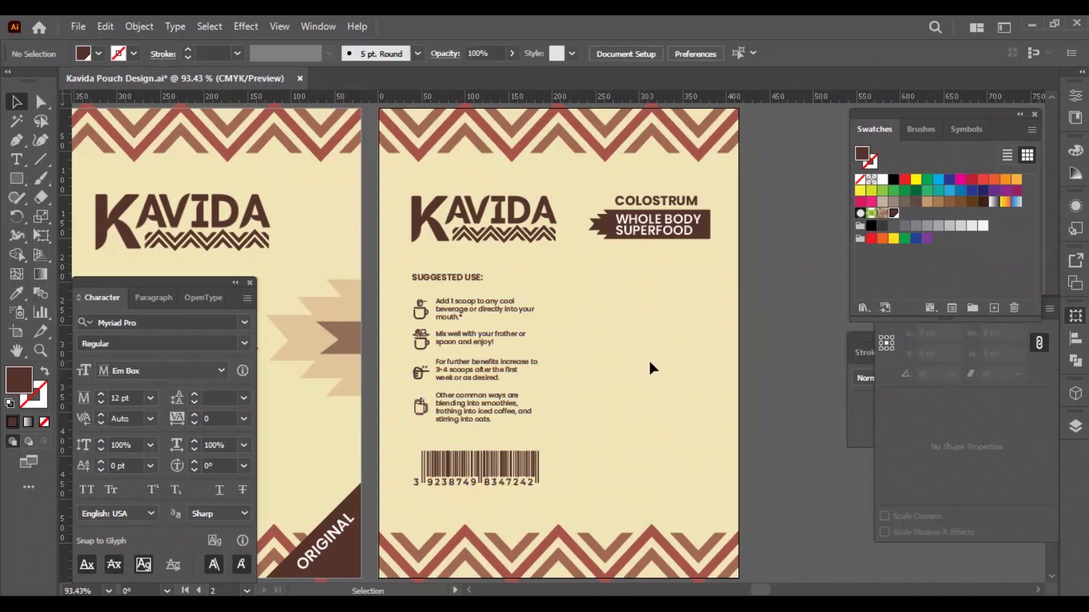
Draw an unfilled, brown-outlined box about 177 px wide under the back panel's banner and shorten its height
{"action": "scroll", "coordinate": [648, 410], "scroll_direction": "up", "scroll_amount": 2}
{"action": "scroll", "coordinate": [595, 389], "scroll_direction": "down", "scroll_amount": 1}
{"action": "key", "text": "m"}
{"action": "mouse_move", "coordinate": [510, 245]}
{"action": "left_mouse_down"}
{"action": "mouse_move", "coordinate": [662, 433]}
{"action": "mouse_move", "coordinate": [702, 431]}
{"action": "left_mouse_up"}
{"action": "left_click_drag", "start_coordinate": [510, 338], "coordinate": [503, 338]}
{"action": "key", "text": "shift+x"}
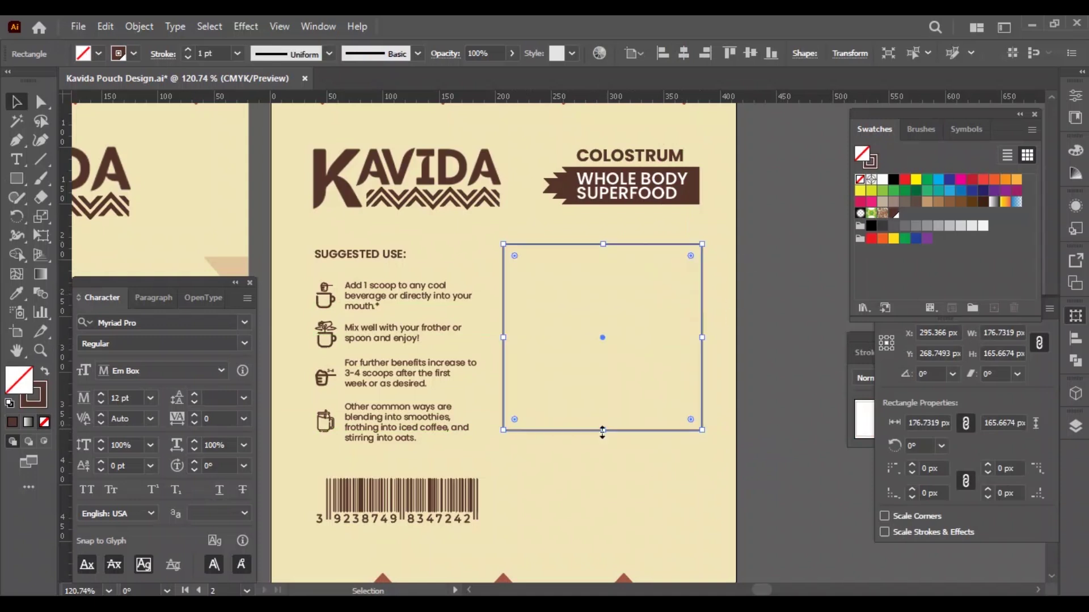
{"action": "left_click_drag", "start_coordinate": [604, 434], "coordinate": [602, 418]}
{"action": "scroll", "coordinate": [562, 292], "scroll_direction": "up", "scroll_amount": 1}
Add two horizontal 2 pt divider lines across the upper part of the outlined box
{"action": "key", "text": "backslash"}
{"action": "left_click_drag", "start_coordinate": [493, 282], "coordinate": [728, 282]}
{"action": "key", "text": "v"}
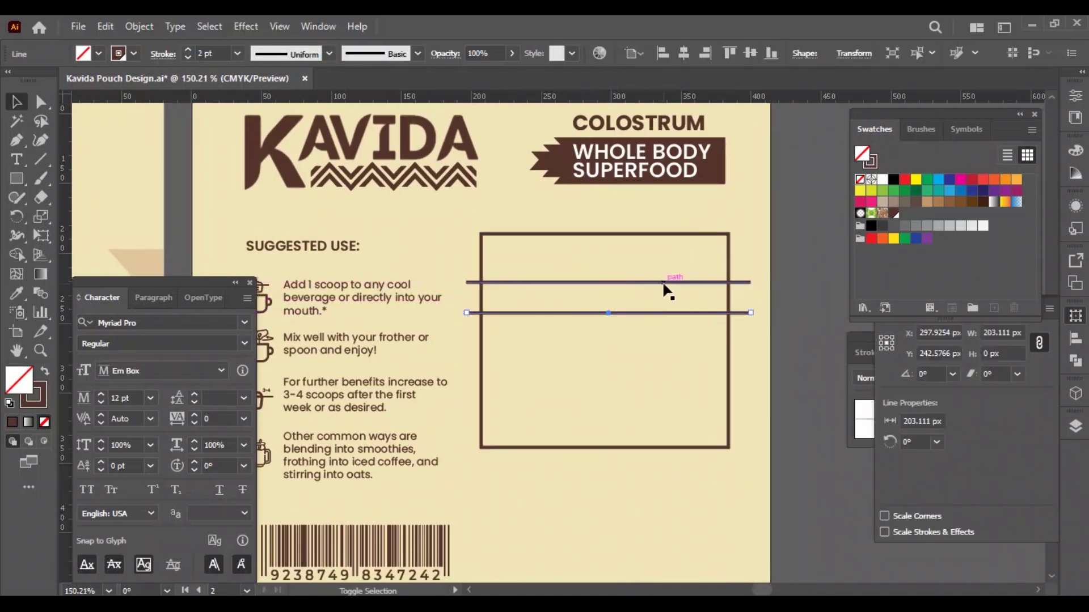
{"action": "left_click", "coordinate": [518, 305]}
Add a "Supplement Facts" title at the head of the outlined box in bold Arial
{"action": "left_click_drag", "start_coordinate": [307, 301], "coordinate": [529, 268]}
{"action": "double_click", "coordinate": [635, 260]}
{"action": "key", "text": "ctrl+a"}
{"action": "type", "text": "Supple"}
{"action": "left_click", "coordinate": [17, 104]}
{"action": "left_click", "coordinate": [142, 323]}
{"action": "type", "text": "arial bold"}
{"action": "key", "text": "Return"}
Enlarge the Supplement Facts title from a 20 pt size to span the box width, and give it a heavier Arial weight
{"action": "left_click", "coordinate": [121, 398]}
{"action": "type", "text": "20"}
{"action": "key", "text": "Return"}
{"action": "left_click_drag", "start_coordinate": [741, 250], "coordinate": [750, 245]}
{"action": "left_click_drag", "start_coordinate": [494, 252], "coordinate": [482, 245]}
{"action": "left_click", "coordinate": [245, 344]}
{"action": "left_click", "coordinate": [105, 501]}
{"action": "left_click_drag", "start_coordinate": [676, 246], "coordinate": [681, 239]}
{"action": "left_click", "coordinate": [780, 235]}
Lower the divider and duplicate the Supplement Facts title beneath the original as Arial Regular 6 pt text
{"action": "scroll", "coordinate": [663, 216], "scroll_direction": "up", "scroll_amount": 3, "text": "alt"}
{"action": "left_click_drag", "start_coordinate": [536, 338], "coordinate": [530, 351]}
{"action": "left_click_drag", "start_coordinate": [525, 282], "coordinate": [525, 307], "text": "alt"}
{"action": "left_click", "coordinate": [244, 344]}
{"action": "left_click", "coordinate": [108, 386]}
{"action": "key", "text": "ctrl+shift+comma"}
{"action": "key", "text": "ctrl+shift+comma"}
{"action": "key", "text": "ctrl+shift+comma"}
{"action": "key", "text": "ctrl+shift+comma"}
{"action": "left_click_drag", "start_coordinate": [431, 311], "coordinate": [445, 336]}
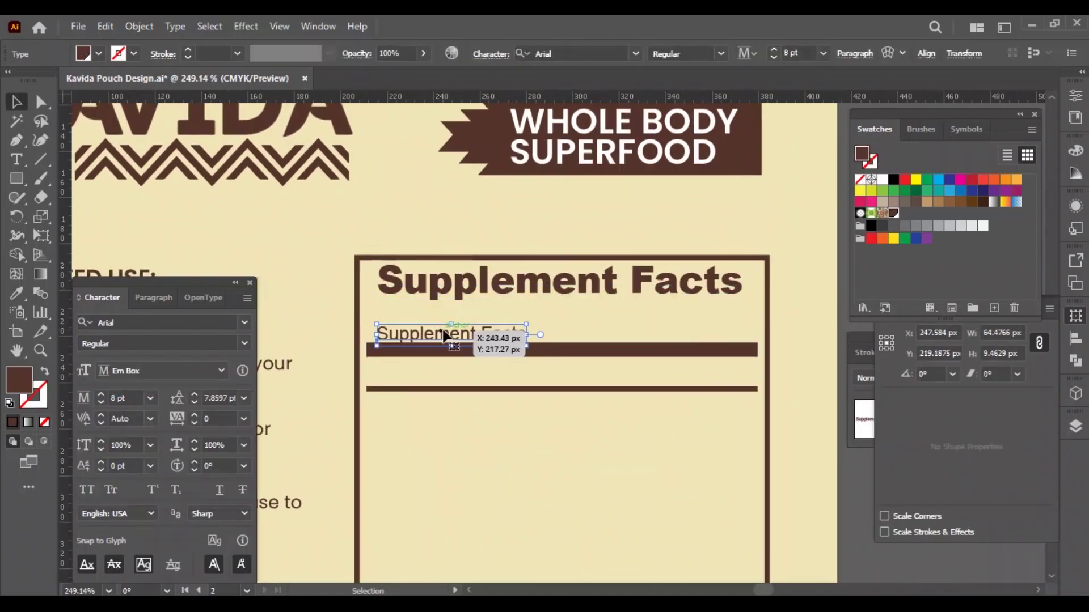
{"action": "key", "text": "ctrl+shift+comma"}
{"action": "key", "text": "shift+Up"}
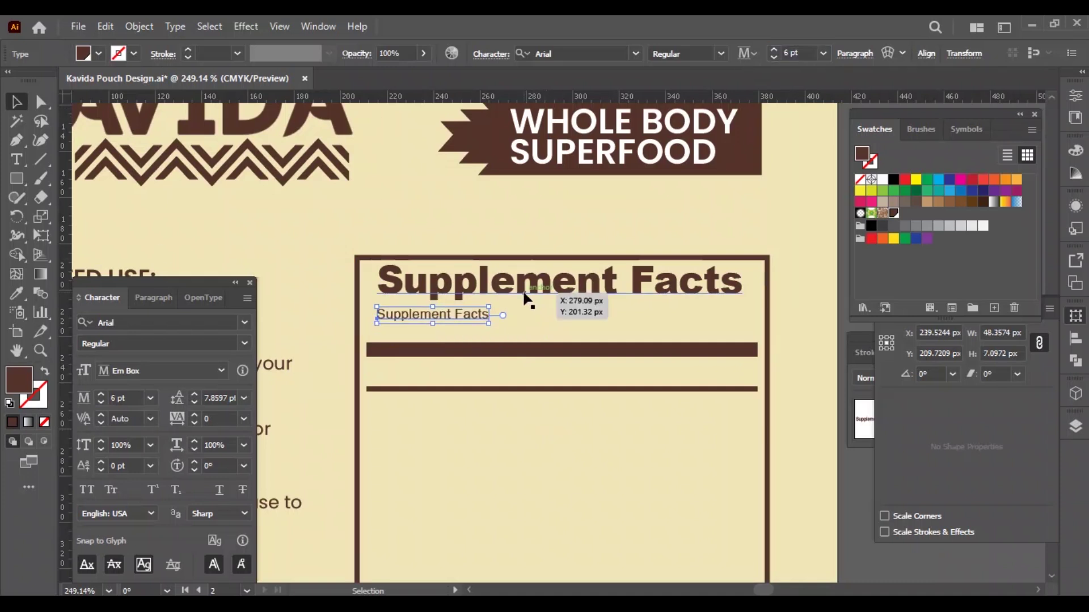
Change the small text to "Serving Size: 1 Packet (1g)" and "Servings Per Container: 30" on two lines with 6 pt leading
{"action": "type", "text": "Size: 1 Packet (1g)"}
{"action": "key", "text": "Return"}
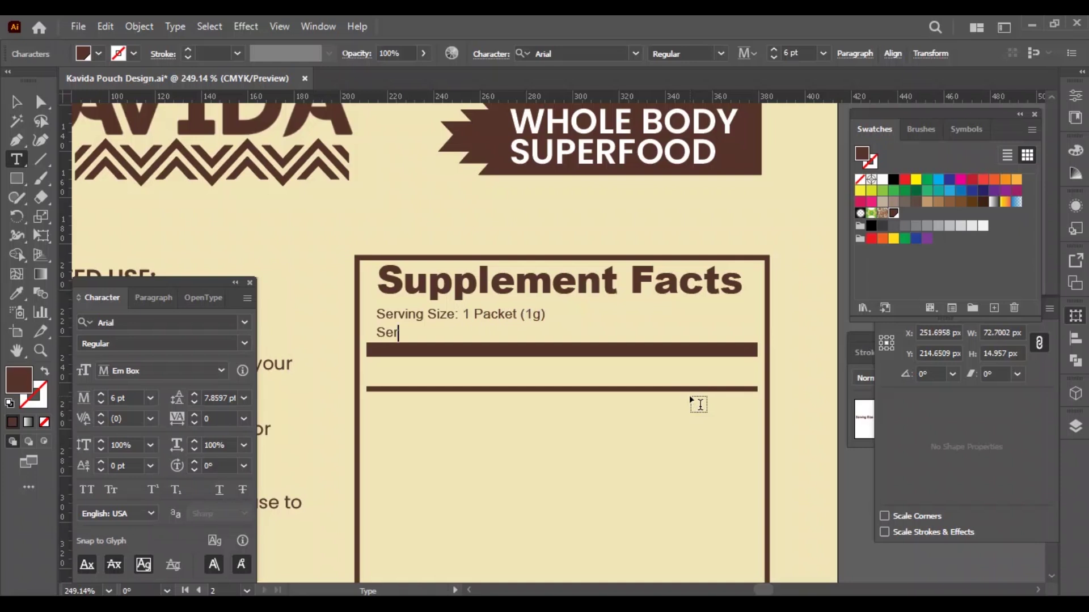
{"action": "type", "text": "Servings Per Container: 30"}
{"action": "key", "text": "Escape"}
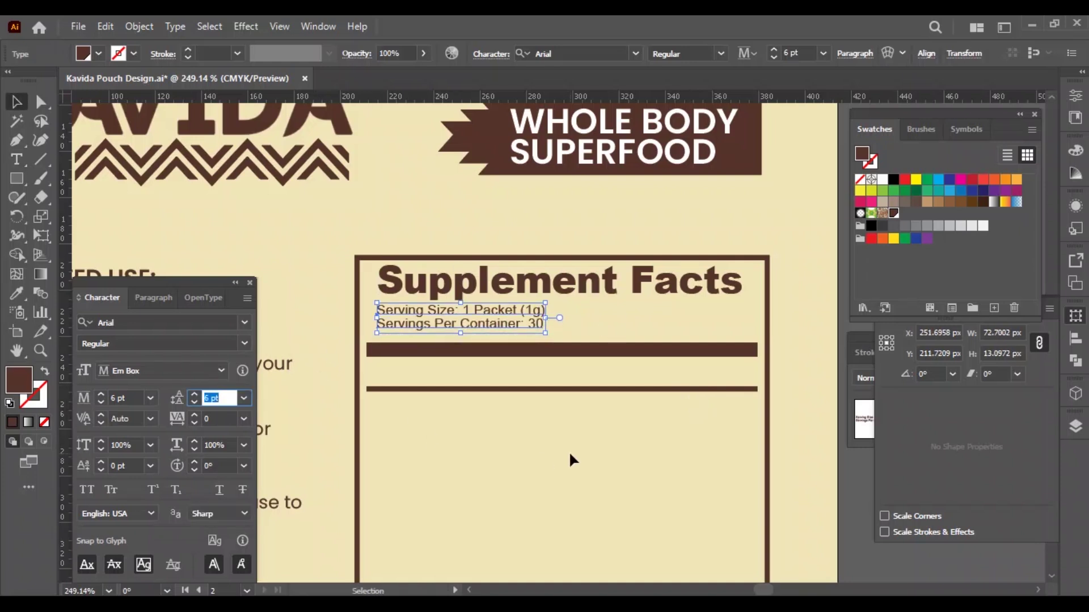
{"action": "left_click", "coordinate": [573, 461]}
Copy the serving text between the dividers as right-aligned "Amount Per" / "Serving", and lower the thin divider slightly to clear it
{"action": "left_click_drag", "start_coordinate": [501, 317], "coordinate": [652, 378]}
{"action": "double_click", "coordinate": [652, 379]}
{"action": "key", "text": "ctrl+a"}
{"action": "type", "text": "Amount Per"}
{"action": "key", "text": "Return"}
{"action": "type", "text": "Serving"}
{"action": "key", "text": "ctrl+a"}
{"action": "key", "text": "ctrl+shift+r"}
{"action": "key", "text": "Escape"}
{"action": "left_click_drag", "start_coordinate": [494, 374], "coordinate": [654, 374]}
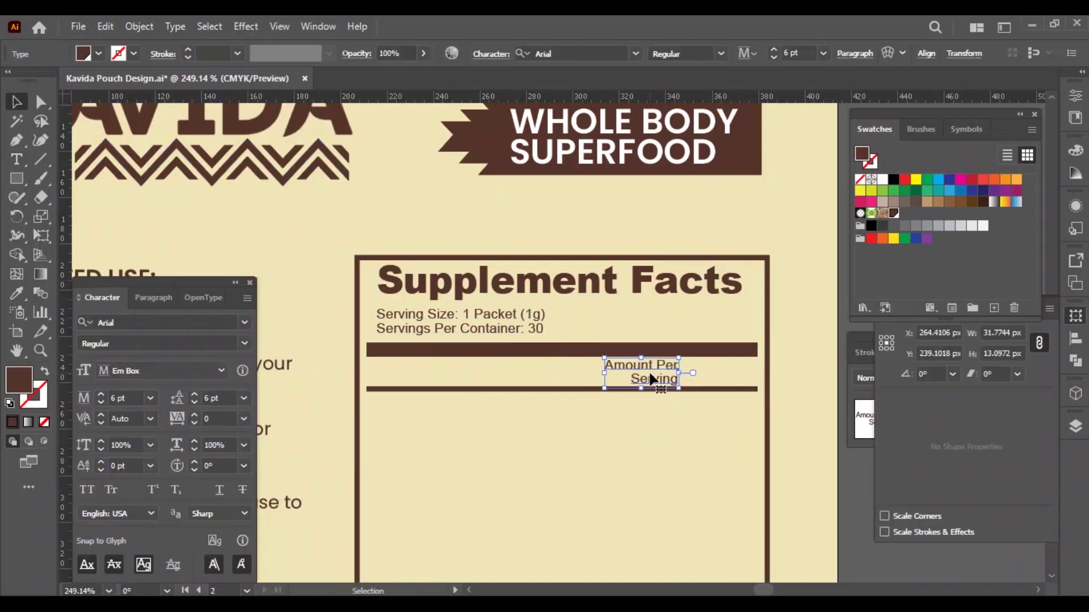
{"action": "left_click", "coordinate": [537, 391]}
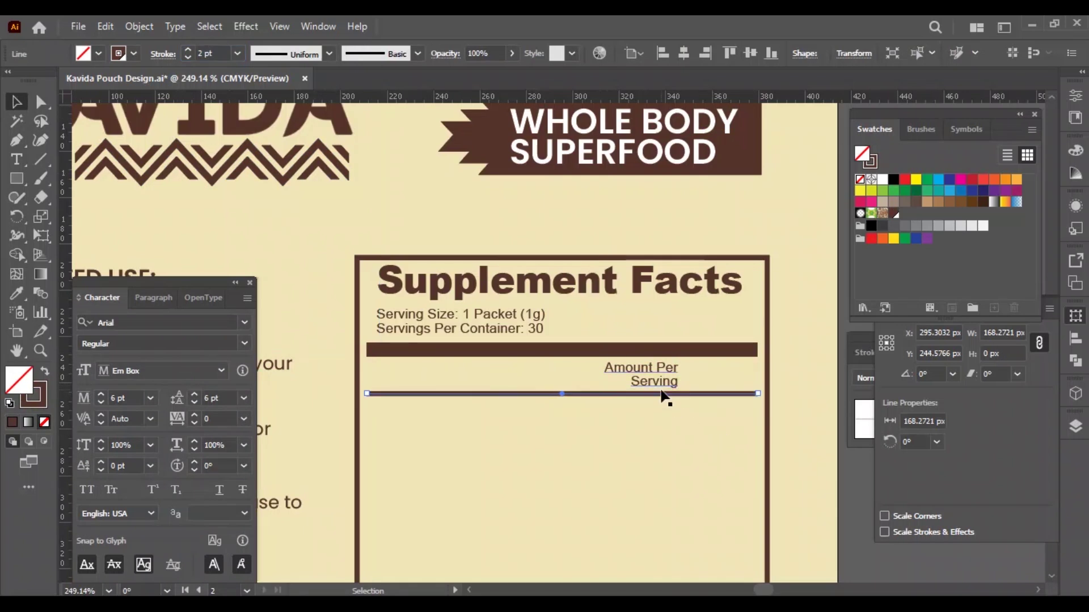
Duplicate the Amount Per Serving label beside itself and change the copy to "%DV" at 8 pt
{"action": "left_click_drag", "start_coordinate": [646, 381], "coordinate": [710, 383]}
{"action": "double_click", "coordinate": [713, 384]}
{"action": "key", "text": "ctrl+a"}
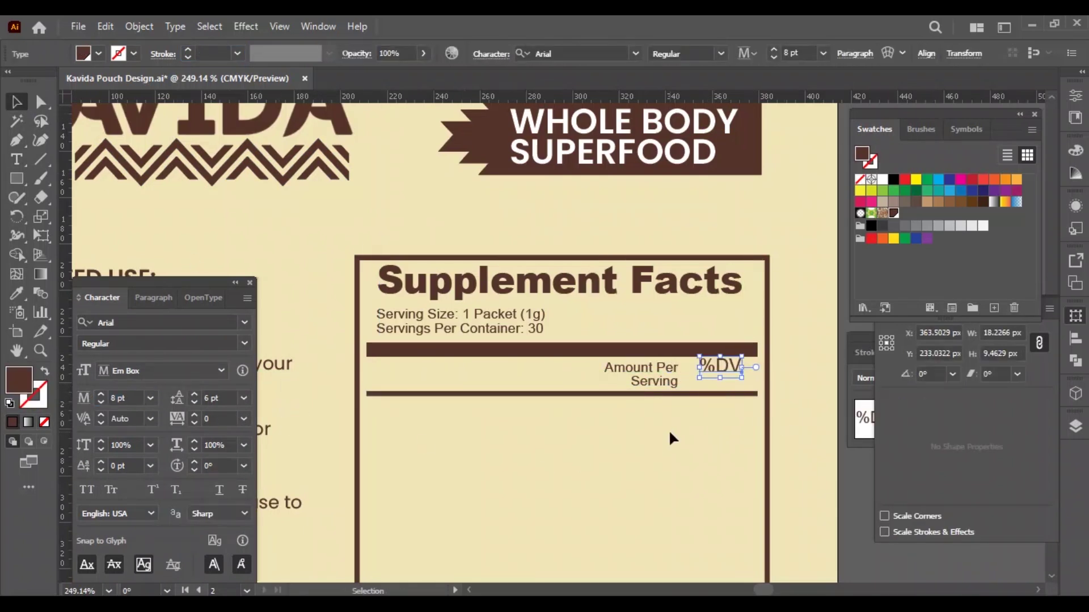
Align the Amount Per Serving label vertically with the %DV label between the two dividers
{"action": "left_click", "coordinate": [654, 382], "text": "shift"}
{"action": "left_click", "coordinate": [1076, 339]}
{"action": "left_click", "coordinate": [773, 445]}
{"action": "left_click", "coordinate": [652, 377]}
Add a 6 pt Arial row beneath the header divider with the label "Calories" and the amount "0" under Amount Per Serving
{"action": "scroll", "coordinate": [681, 385], "scroll_direction": "down", "scroll_amount": 1}
{"action": "left_click_drag", "start_coordinate": [486, 284], "coordinate": [486, 386], "text": "alt"}
{"action": "double_click", "coordinate": [497, 394]}
{"action": "key", "text": "ctrl+a"}
{"action": "type", "text": "Calories"}
{"action": "key", "text": "Escape"}
{"action": "left_click_drag", "start_coordinate": [420, 375], "coordinate": [656, 370], "text": "alt"}
{"action": "double_click", "coordinate": [656, 374]}
{"action": "type", "text": "0"}
{"action": "left_click", "coordinate": [17, 103]}
Duplicate the divider below the Calories row as a 1 pt line and vertically space the row's texts between the two dividers
{"action": "left_click_drag", "start_coordinate": [399, 374], "coordinate": [703, 365]}
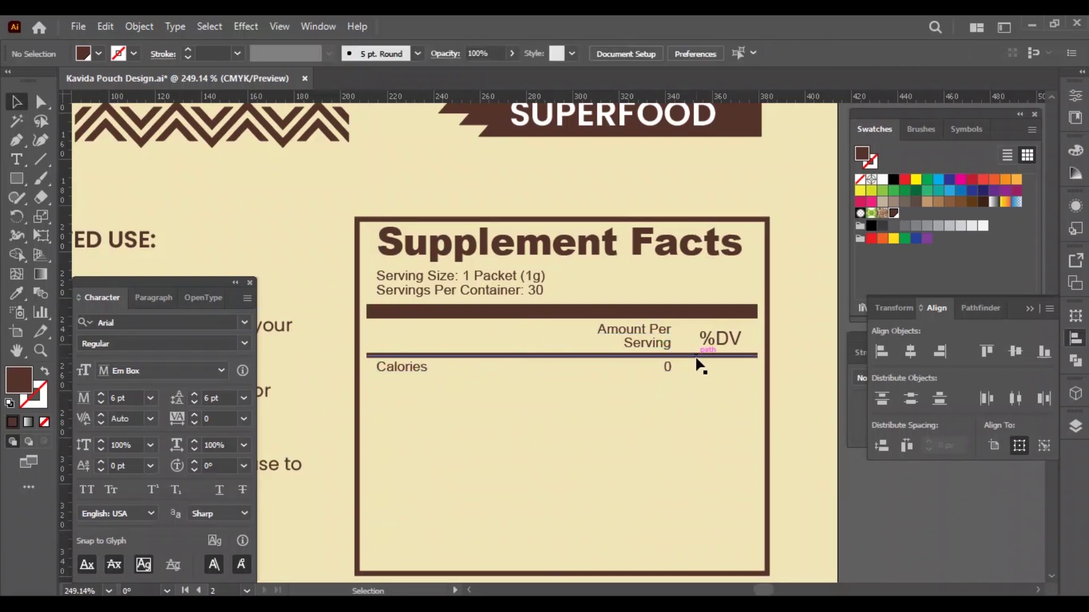
{"action": "left_click_drag", "start_coordinate": [561, 356], "coordinate": [562, 380], "text": "alt"}
{"action": "left_click", "coordinate": [389, 372]}
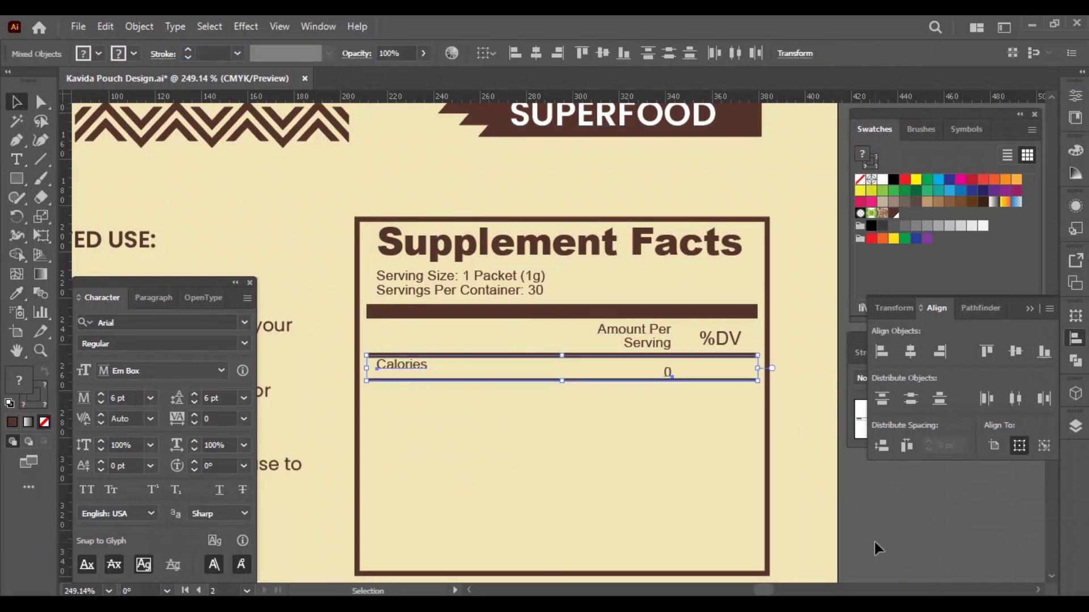
{"action": "left_click", "coordinate": [573, 395]}
{"action": "key", "text": "z"}
{"action": "left_click_drag", "start_coordinate": [372, 363], "coordinate": [510, 438]}
{"action": "key", "text": "v"}
{"action": "scroll", "coordinate": [474, 444], "scroll_direction": "down", "scroll_amount": 6}
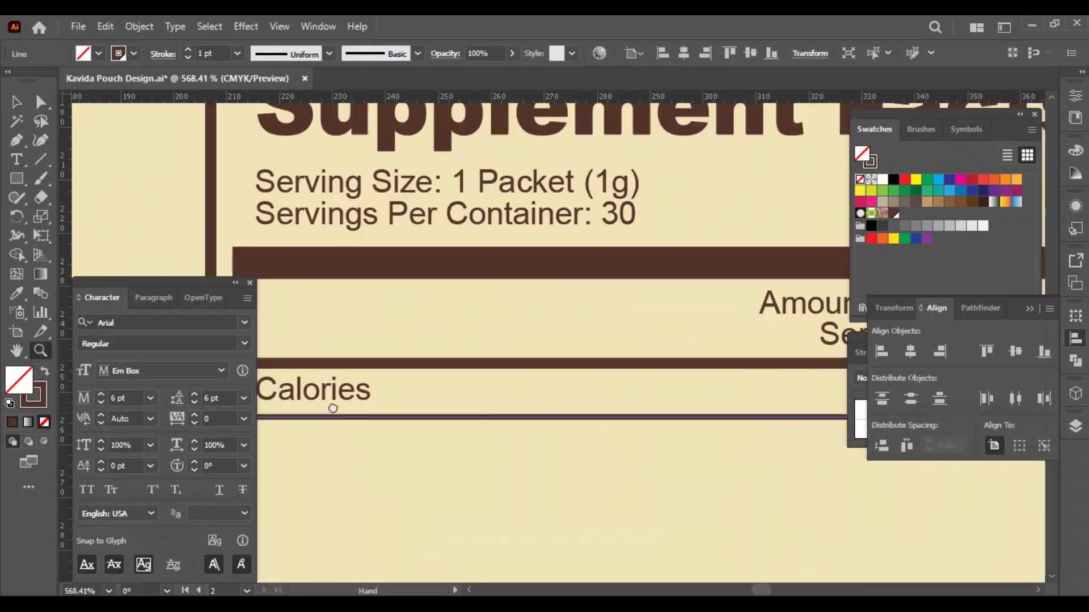
Duplicate the Calories row below the thin divider and change the copied label to "Total Carbohydrates"
{"action": "left_click_drag", "start_coordinate": [379, 388], "coordinate": [654, 417]}
{"action": "scroll", "coordinate": [523, 448], "scroll_direction": "up", "scroll_amount": 2}
{"action": "double_click", "coordinate": [363, 381]}
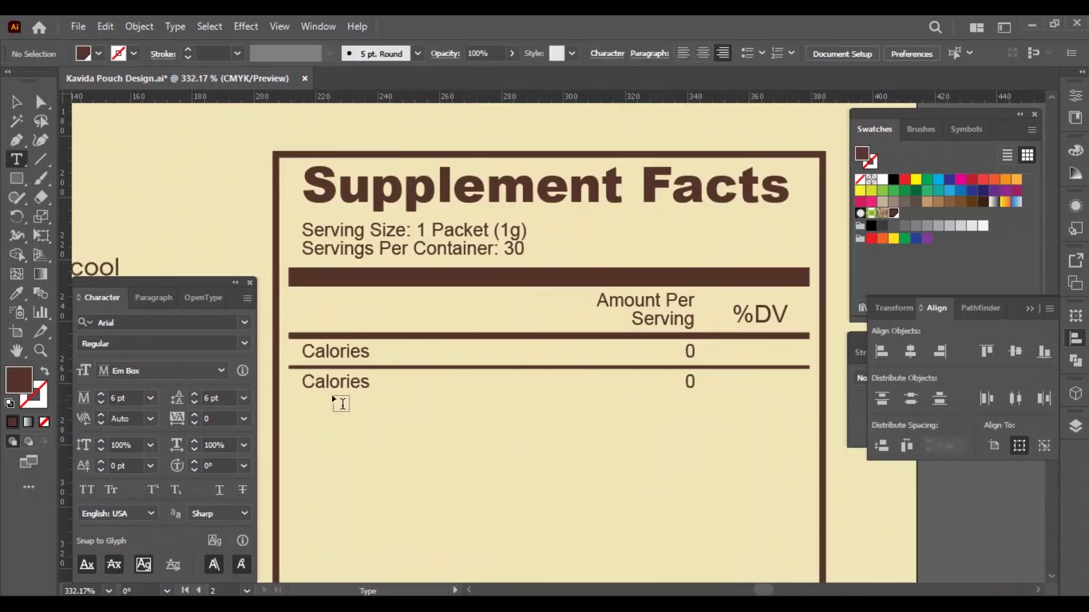
{"action": "type", "text": "Total Carbohydrat"}
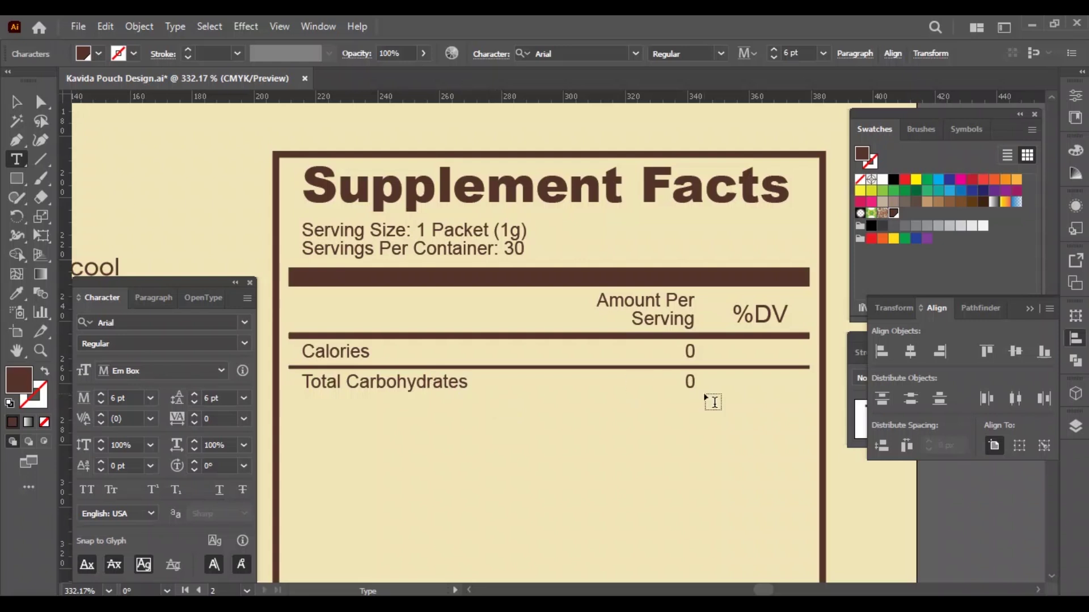
{"action": "key", "text": "ctrl+shift+a"}
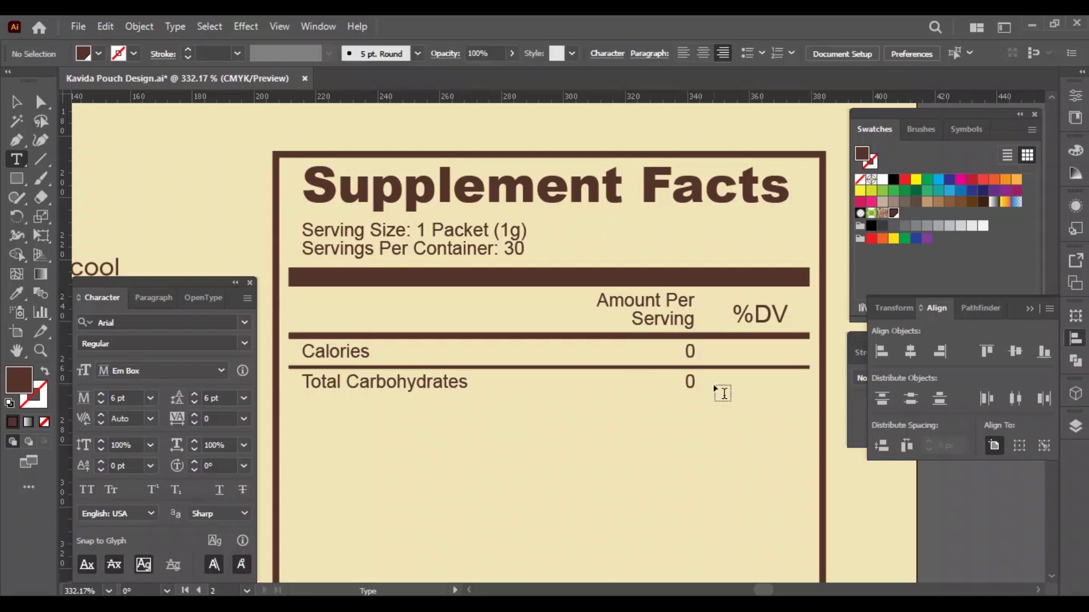
Set the Total Carbohydrates amount to "<1g" and add a copy in the %DV column reading "1%"
{"action": "double_click", "coordinate": [689, 382]}
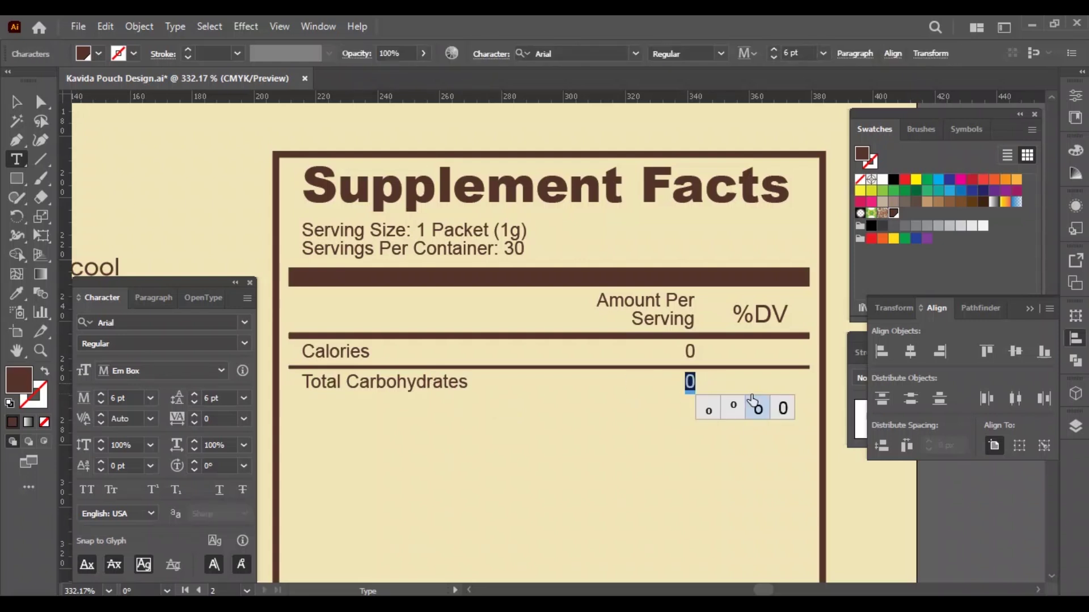
{"action": "key", "text": "Escape"}
{"action": "left_click_drag", "start_coordinate": [679, 383], "coordinate": [777, 384], "text": "alt"}
{"action": "triple_click", "coordinate": [777, 384]}
{"action": "type", "text": "1%"}
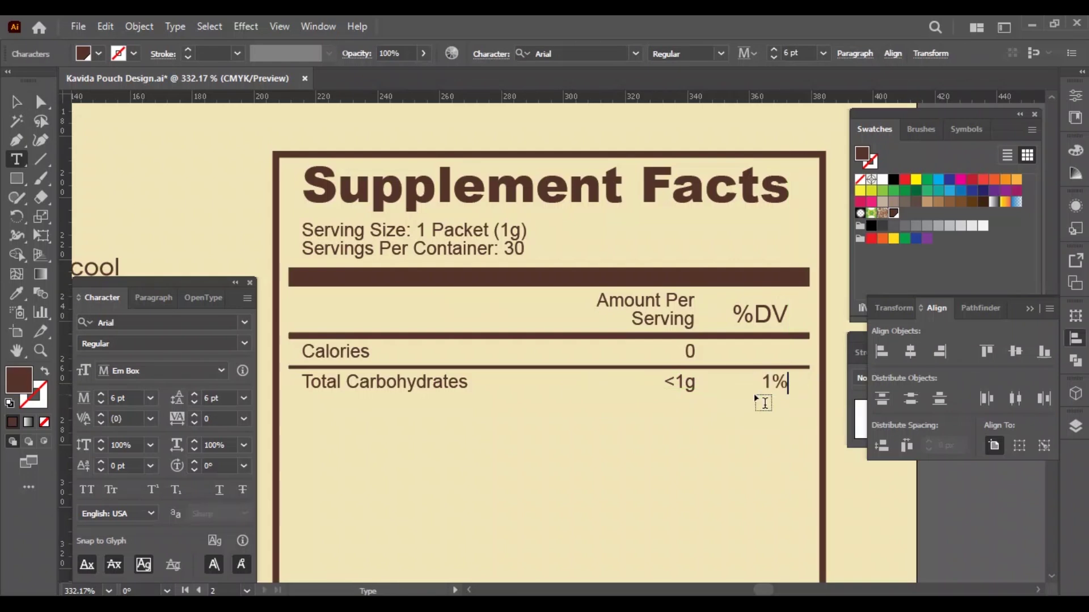
Shift the Amount Per Serving and %DV columns, with their values, slightly toward the table's right border
{"action": "key", "text": "Escape"}
{"action": "left_click_drag", "start_coordinate": [680, 384], "coordinate": [695, 332]}
{"action": "left_click", "coordinate": [919, 503]}
{"action": "left_click", "coordinate": [777, 384]}
{"action": "left_click_drag", "start_coordinate": [779, 338], "coordinate": [795, 338]}
{"action": "mouse_move", "coordinate": [693, 395]}
{"action": "left_mouse_down"}
{"action": "mouse_move", "coordinate": [697, 334]}
{"action": "mouse_move", "coordinate": [697, 382]}
{"action": "left_mouse_up"}
{"action": "left_click", "coordinate": [901, 514]}
Duplicate the thin divider and the Total Carbohydrates row below, and change the copied label to "Protein"
{"action": "left_click_drag", "start_coordinate": [494, 373], "coordinate": [737, 374], "text": "alt"}
{"action": "left_click_drag", "start_coordinate": [443, 381], "coordinate": [443, 414], "text": "alt"}
{"action": "triple_click", "coordinate": [442, 414]}
{"action": "type", "text": "Protein"}
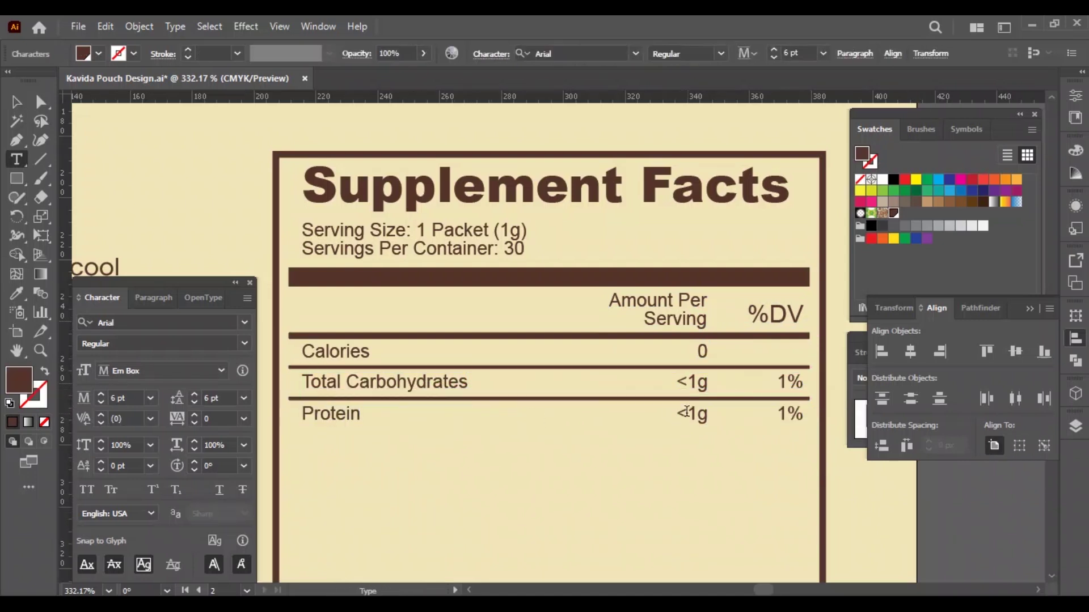
Change the Protein row's %DV value to "*" and place a copy of a thick divider as a 3 pt line beneath the row
{"action": "key", "text": "Escape"}
{"action": "left_click_drag", "start_coordinate": [571, 287], "coordinate": [546, 433], "text": "alt"}
{"action": "key", "text": "shift+Down"}
{"action": "key", "text": "shift+Down"}
{"action": "key", "text": "Down"}
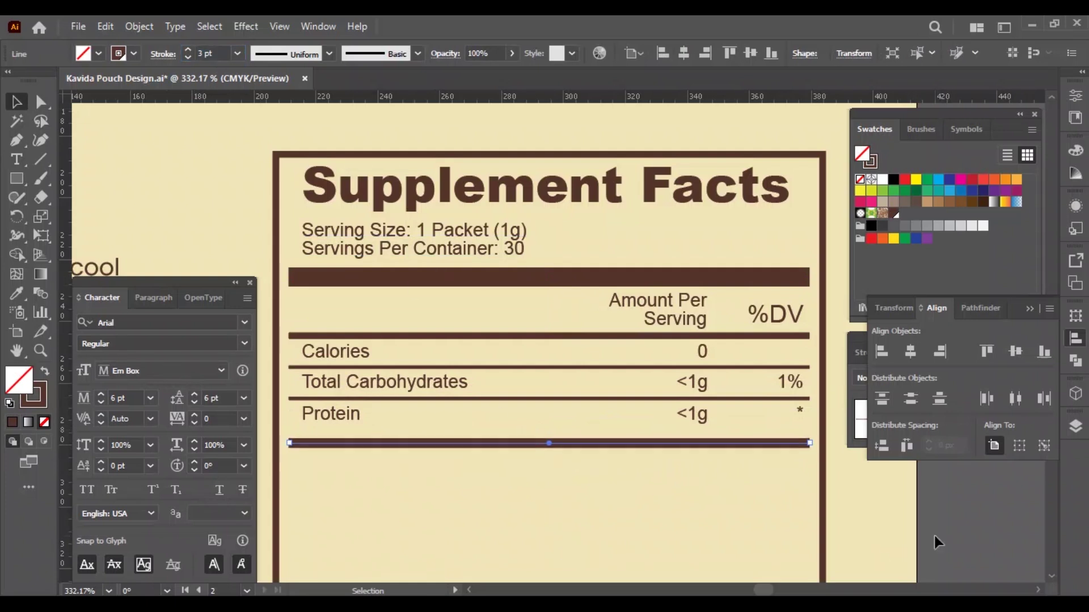
Copy the Protein label and amount below the thick divider, changing them to "Proprietary / KAVIDA Colostrum™ / Concentrate (Bovine)" on three lines and "1g"
{"action": "left_click", "coordinate": [620, 479]}
{"action": "scroll", "coordinate": [572, 413], "scroll_direction": "down", "scroll_amount": 3}
{"action": "left_click_drag", "start_coordinate": [356, 388], "coordinate": [356, 373]}
{"action": "left_click_drag", "start_coordinate": [565, 382], "coordinate": [340, 414]}
{"action": "triple_click", "coordinate": [331, 401]}
{"action": "type", "text": "Proprietary"}
{"action": "key", "text": "Return"}
{"action": "type", "text": "KAVIDA Colos"}
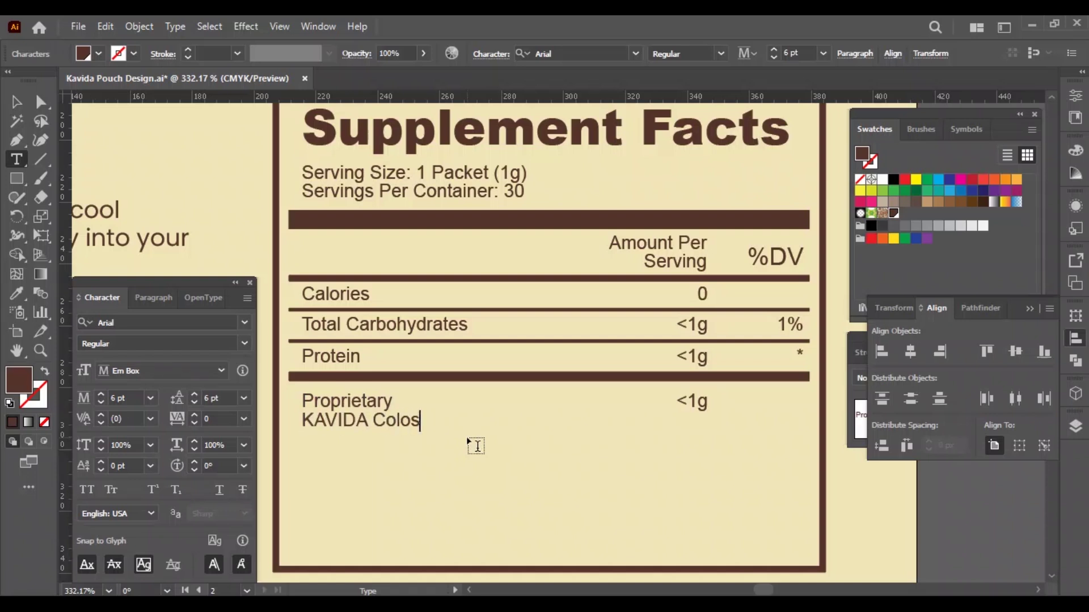
{"action": "type", "text": "trumt"}
{"action": "key", "text": "BackSpace"}
{"action": "type", "text": "TM"}
{"action": "key", "text": "shift+Left"}
{"action": "key", "text": "shift+Left"}
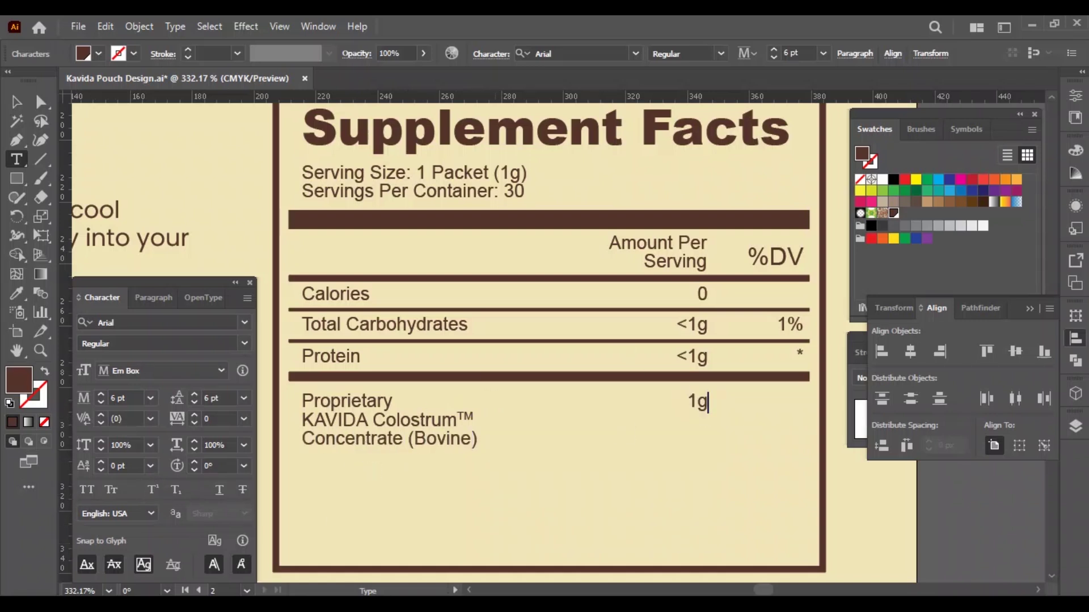
Copy the 1g amount into the %DV column of the Proprietary row and replace it with a "†" symbol
{"action": "key", "text": "Escape"}
{"action": "left_click_drag", "start_coordinate": [698, 403], "coordinate": [793, 404]}
{"action": "left_click", "coordinate": [891, 482]}
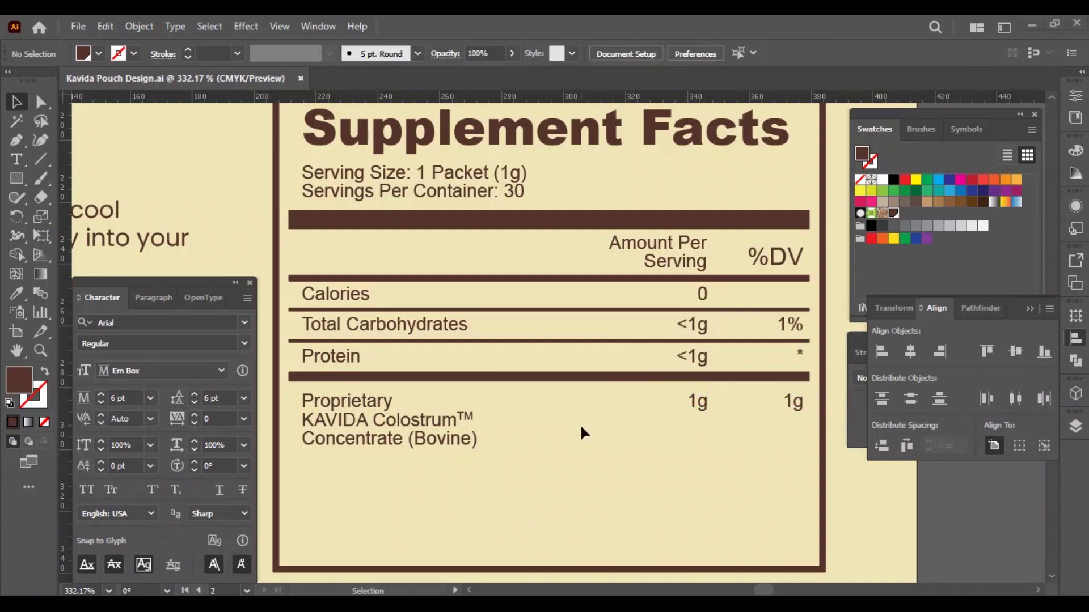
{"action": "double_click", "coordinate": [795, 403]}
{"action": "type", "text": "*"}
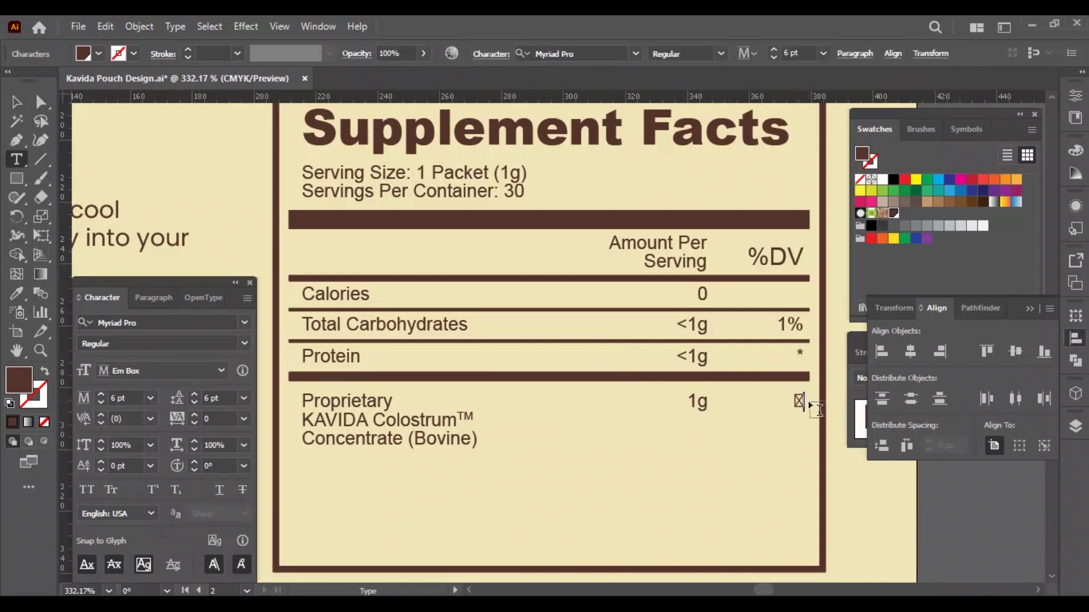
{"action": "key", "text": "Escape"}
{"action": "left_click", "coordinate": [868, 514]}
{"action": "scroll", "coordinate": [540, 391], "scroll_direction": "down", "scroll_amount": 3}
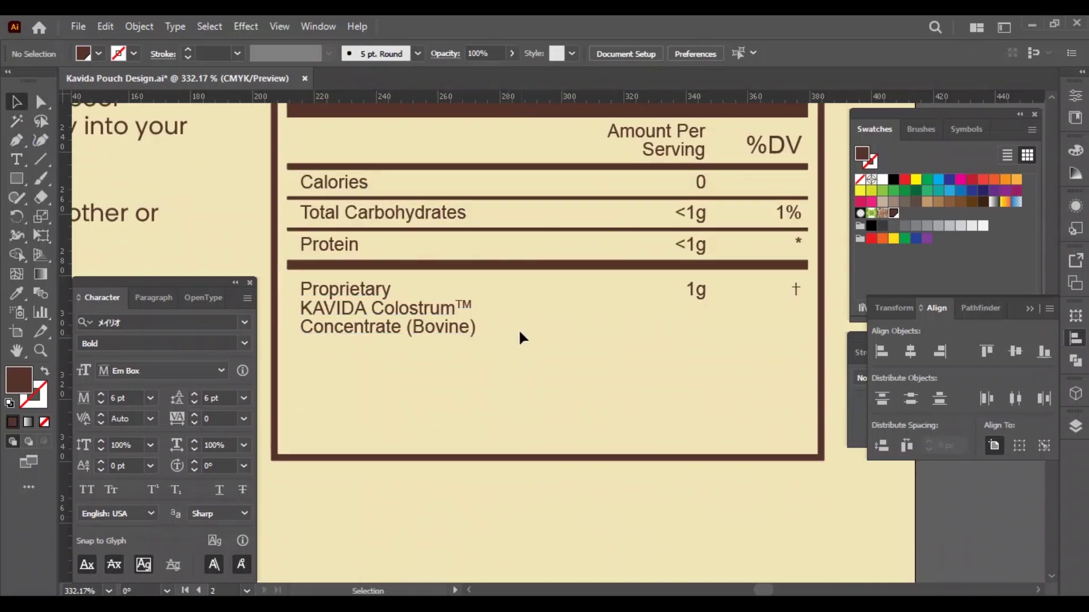
Raise the Proprietary row slightly, then duplicate the 3 pt divider and the Proprietary text beneath it
{"action": "left_click", "coordinate": [503, 323]}
{"action": "left_click", "coordinate": [697, 286], "text": "shift"}
{"action": "left_click", "coordinate": [795, 286], "text": "shift"}
{"action": "key", "text": "Up"}
{"action": "key", "text": "Up"}
{"action": "left_click", "coordinate": [620, 306]}
{"action": "left_click_drag", "start_coordinate": [615, 266], "coordinate": [618, 353]}
{"action": "left_click_drag", "start_coordinate": [397, 305], "coordinate": [400, 391]}
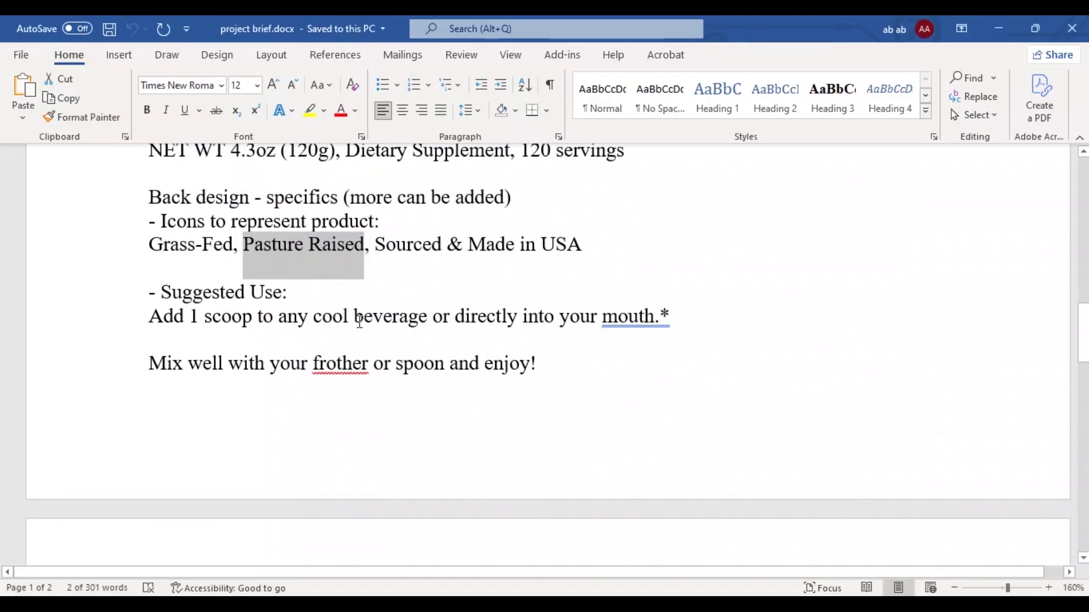
Check the project brief in Word, then replace the duplicated Proprietary text with "*Percent Daily Values (%DV) Are Based on a 2,000 calorie"
{"action": "scroll", "coordinate": [170, 311], "scroll_direction": "down", "scroll_amount": 5}
{"action": "scroll", "coordinate": [170, 311], "scroll_direction": "up", "scroll_amount": 1}
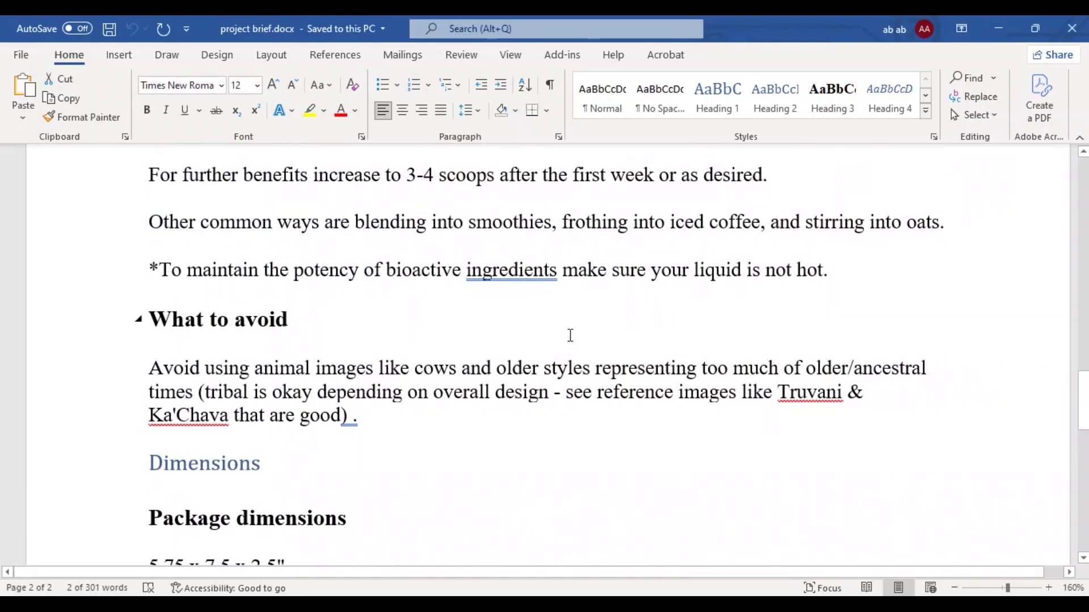
{"action": "scroll", "coordinate": [573, 350], "scroll_direction": "down", "scroll_amount": 5}
{"action": "scroll", "coordinate": [570, 350], "scroll_direction": "down", "scroll_amount": 3}
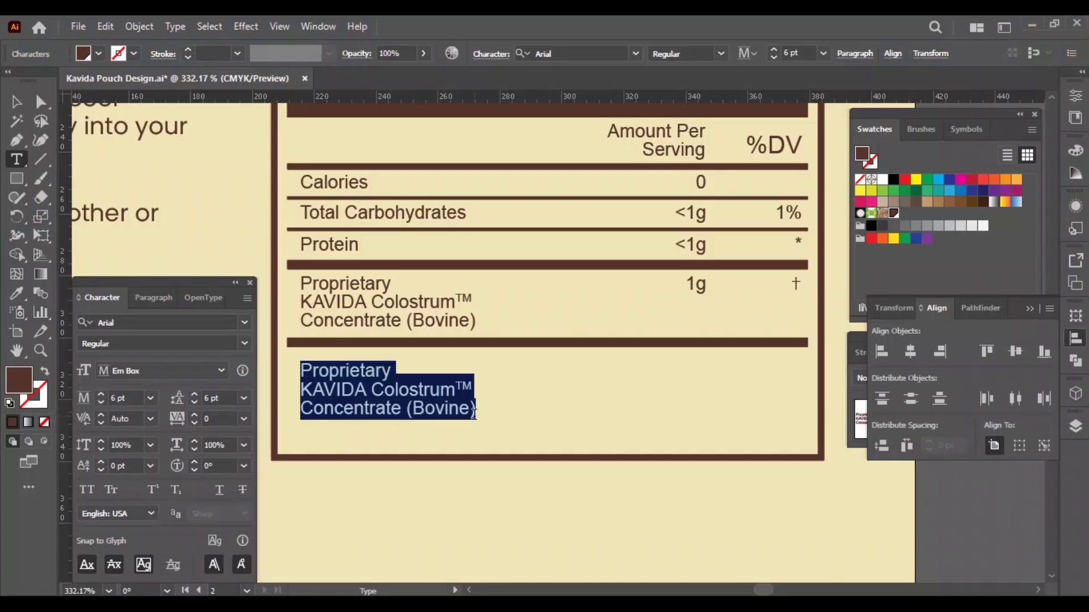
{"action": "type", "text": "*"}
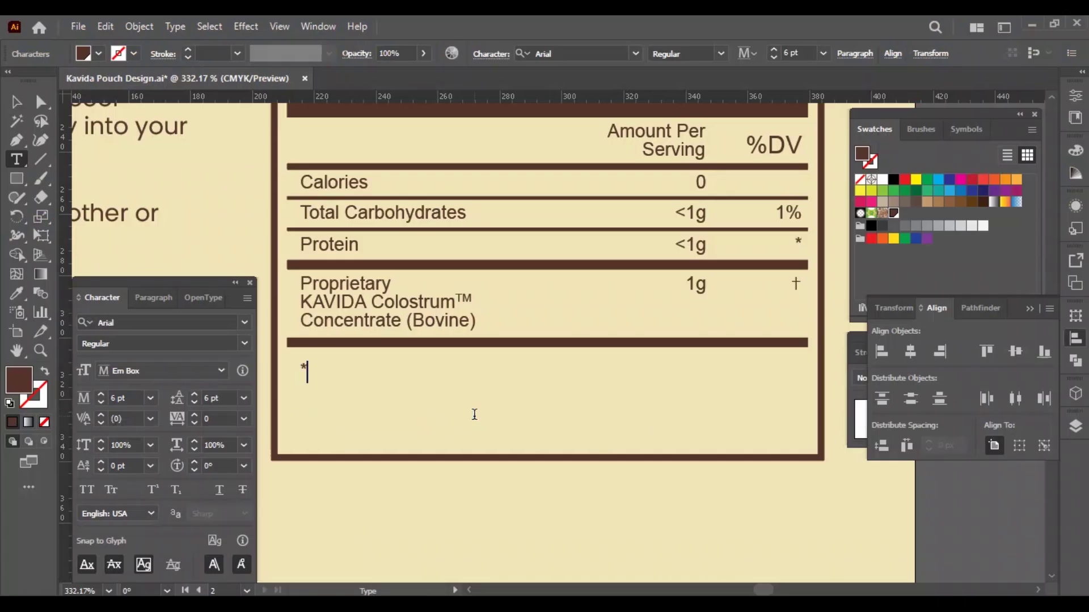
{"action": "type", "text": "Percent Daily Values"}
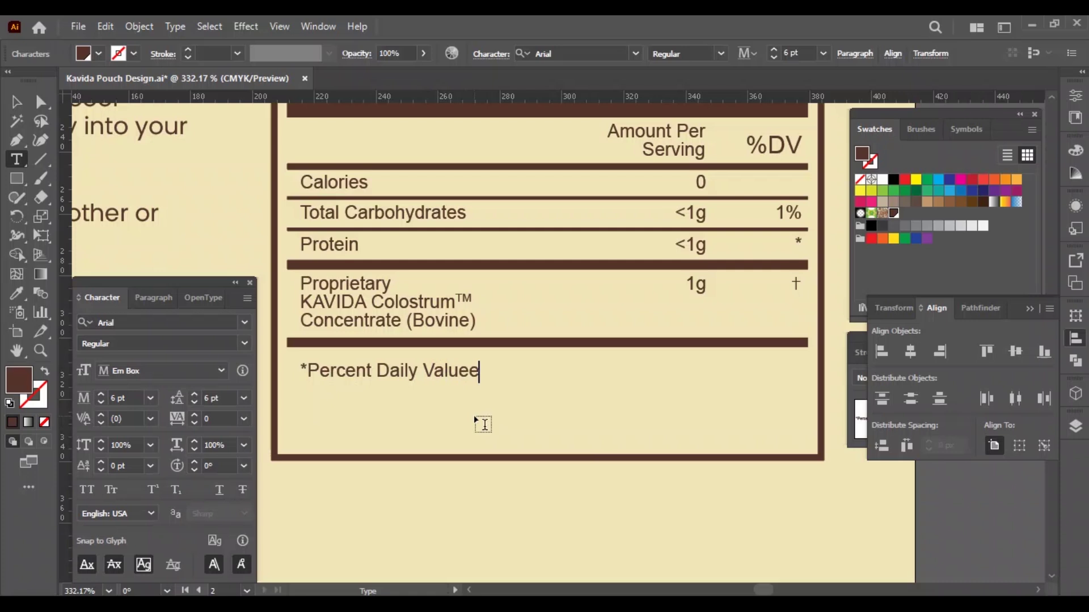
{"action": "type", "text": " (%)"}
{"action": "key", "text": "Left"}
{"action": "type", "text": "%DV"}
{"action": "key", "text": "Right"}
{"action": "type", "text": "Are Based on"}
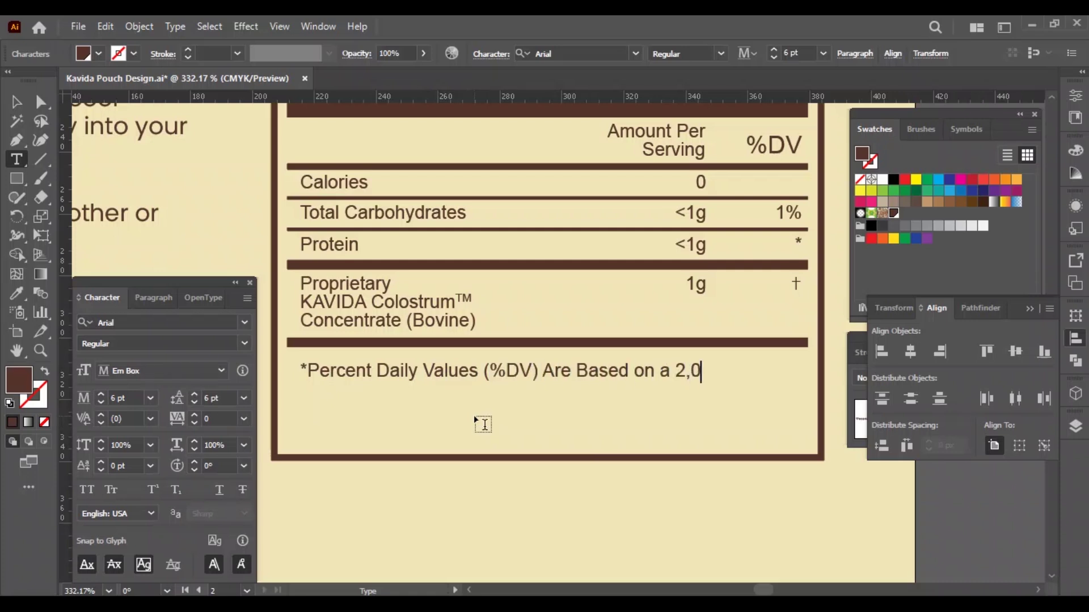
{"action": "type", "text": " a 2,000 calorie"}
Change the footnote's capitalized words after "Percent" to lowercase, so it reads "daily values (%DV) are based on a 2,000 calorie"
{"action": "key", "text": "Home"}
{"action": "key", "text": "Right"}
{"action": "key", "text": "Right"}
{"action": "key", "text": "Right"}
{"action": "key", "text": "Right"}
{"action": "key", "text": "Right"}
{"action": "key", "text": "Right"}
{"action": "key", "text": "Right"}
{"action": "key", "text": "Right"}
{"action": "key", "text": "Right"}
{"action": "key", "text": "Delete"}
{"action": "type", "text": "d"}
{"action": "key", "text": "Right"}
{"action": "key", "text": "Right"}
{"action": "key", "text": "Right"}
{"action": "key", "text": "Right"}
{"action": "key", "text": "Right"}
{"action": "key", "text": "Delete"}
{"action": "type", "text": "v"}
{"action": "key", "text": "Right"}
{"action": "key", "text": "Right"}
{"action": "key", "text": "Right"}
{"action": "key", "text": "Right"}
{"action": "key", "text": "Right"}
{"action": "key", "text": "Right"}
{"action": "key", "text": "Right"}
{"action": "key", "text": "Right"}
{"action": "key", "text": "Right"}
{"action": "key", "text": "Right"}
{"action": "key", "text": "Right"}
{"action": "key", "text": "Right"}
{"action": "key", "text": "Right"}
{"action": "key", "text": "Right"}
{"action": "key", "text": "Right"}
{"action": "key", "text": "Left"}
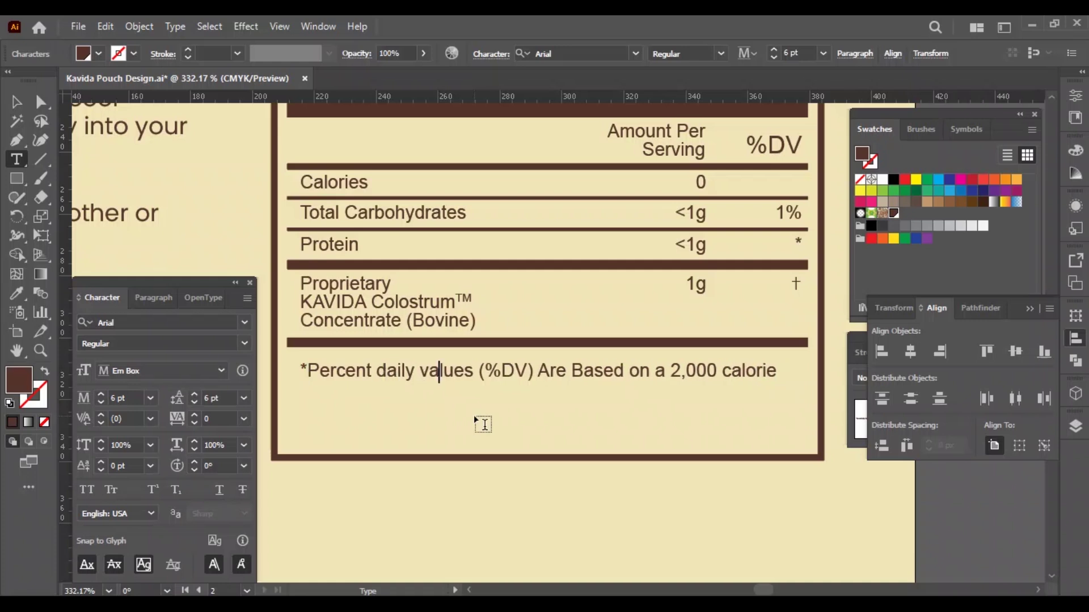
{"action": "key", "text": "Left"}
{"action": "key", "text": "Left"}
{"action": "key", "text": "Delete"}
{"action": "type", "text": "a"}
{"action": "key", "text": "Right"}
{"action": "key", "text": "Right"}
{"action": "key", "text": "Right"}
{"action": "key", "text": "Delete"}
{"action": "type", "text": "b"}
{"action": "key", "text": "End"}
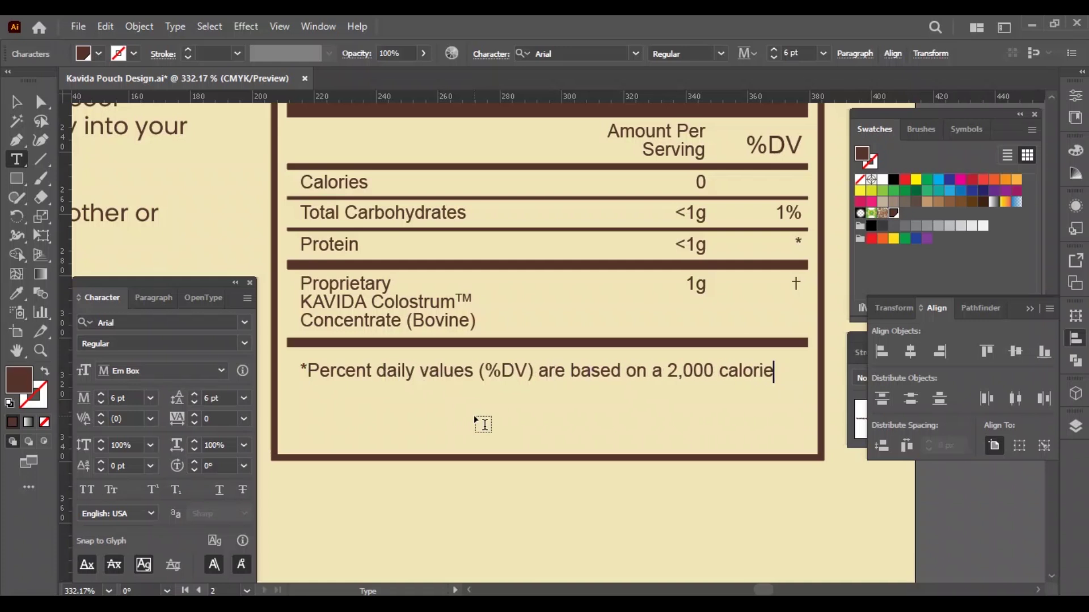
End the first footnote with "diet" and start a second line with "† Daily", matching the word's style to the Arial text above
{"action": "type", "text": "†"}
{"action": "key", "text": "Escape"}
{"action": "double_click", "coordinate": [311, 390]}
{"action": "key", "text": "t"}
{"action": "left_click", "coordinate": [383, 438]}
{"action": "key", "text": "shift+Left"}
{"action": "left_click", "coordinate": [151, 298]}
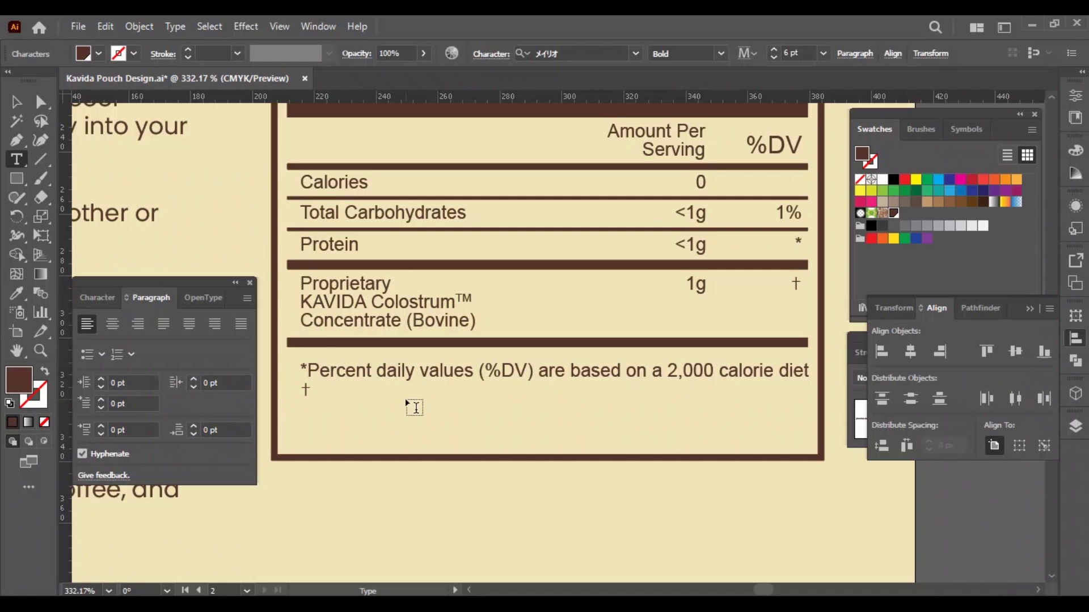
{"action": "key", "text": "ctrl+shift+Left"}
{"action": "key", "text": "i"}
{"action": "left_click", "coordinate": [378, 368]}
{"action": "key", "text": "v"}
{"action": "double_click", "coordinate": [334, 390]}
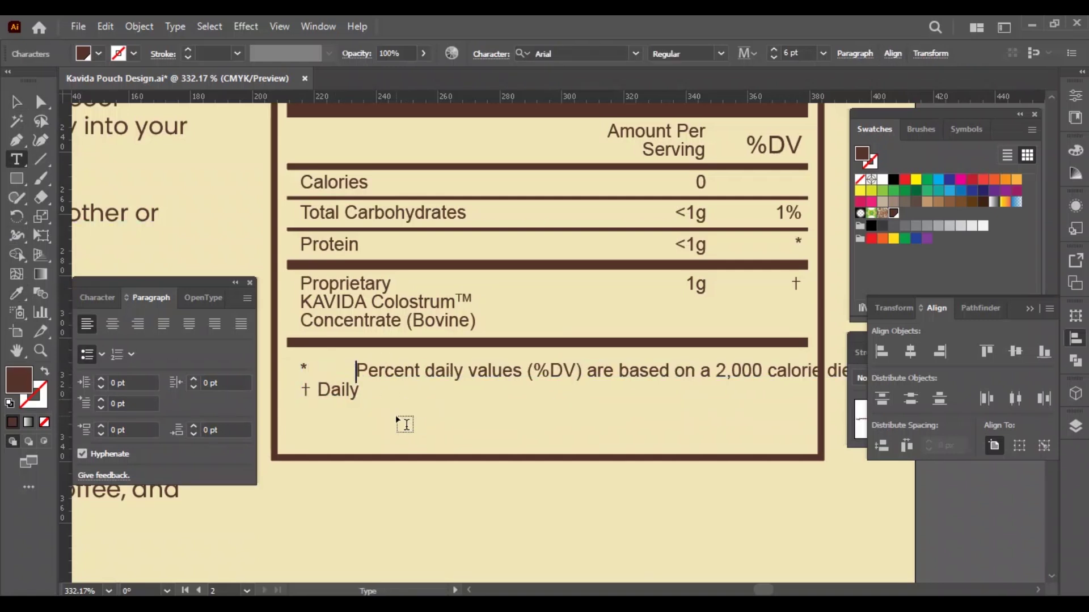
Undo the wide indent after the asterisk, leaving a single space, and complete the second footnote as "† Daily value not established"
{"action": "key", "text": "ctrl+equal"}
{"action": "key", "text": "ctrl+z"}
{"action": "key", "text": "ctrl+z"}
{"action": "key", "text": "Escape"}
{"action": "double_click", "coordinate": [488, 420]}
{"action": "type", "text": "value"}
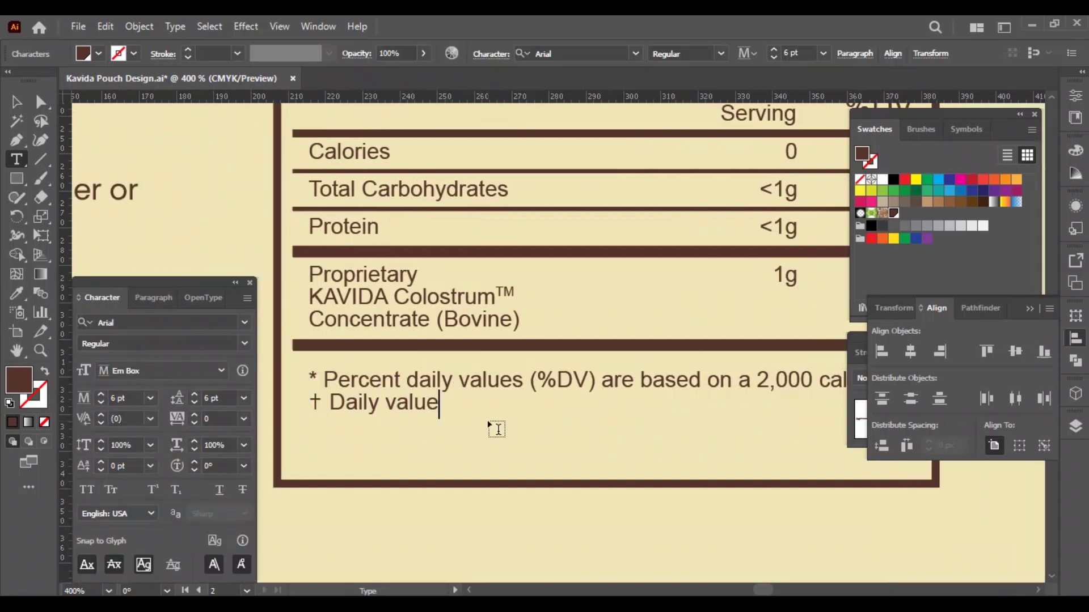
{"action": "type", "text": " not established"}
Insert a blank line between the two footnotes and raise the table frame's bottom edge to just below the last one
{"action": "left_click", "coordinate": [308, 402]}
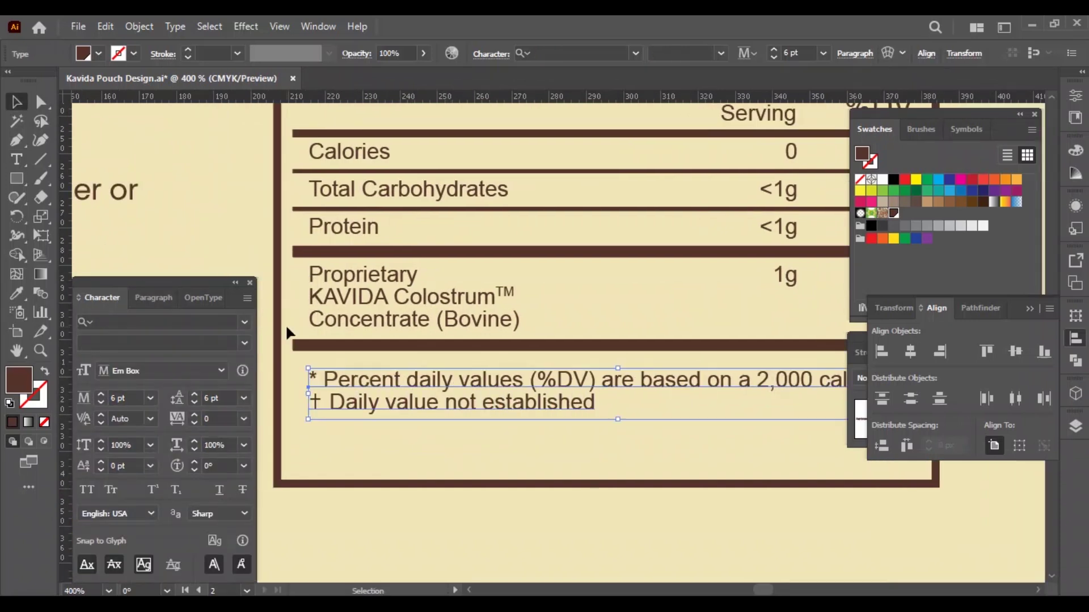
{"action": "key", "text": "Return"}
{"action": "left_click", "coordinate": [622, 491], "text": "ctrl"}
{"action": "left_click_drag", "start_coordinate": [606, 484], "coordinate": [606, 454]}
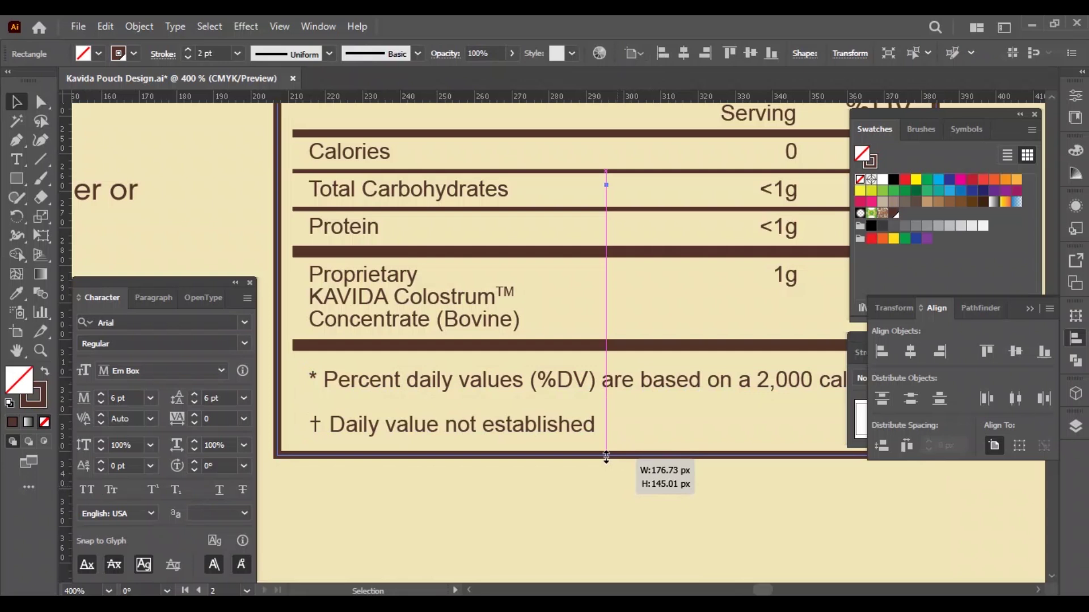
Break the first footnote after "2,000" so that "calorie diet" sits slightly indented on its own line
{"action": "scroll", "coordinate": [544, 440], "scroll_direction": "down", "scroll_amount": 3}
{"action": "left_click", "coordinate": [702, 371]}
{"action": "key", "text": "Return"}
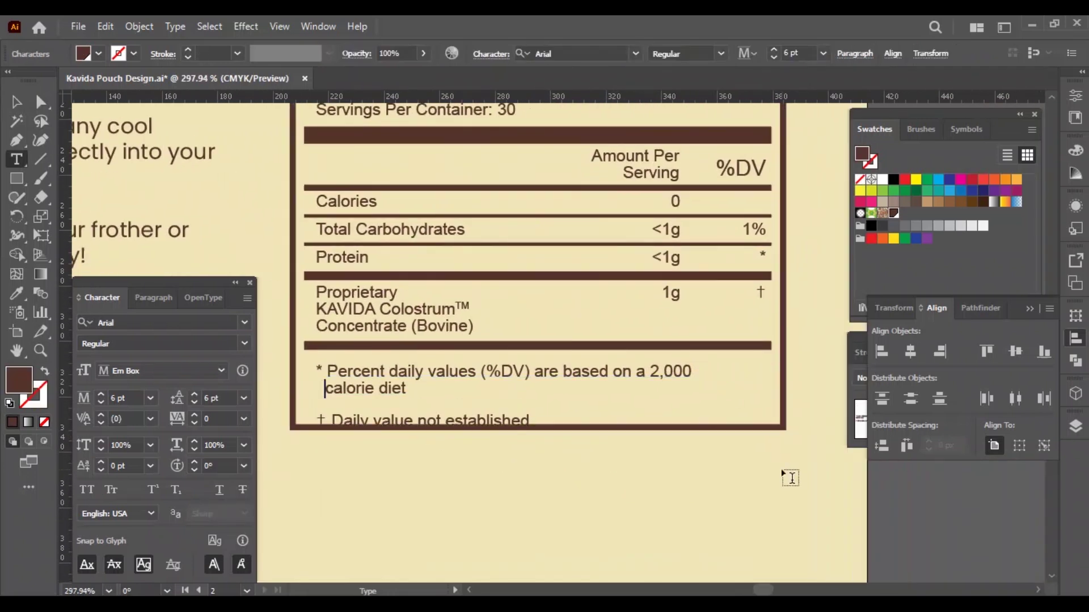
Separate the "† Daily value not established" footnote into its own text object below the first footnote
{"action": "left_click_drag", "start_coordinate": [316, 420], "coordinate": [582, 434]}
{"action": "key", "text": "ctrl+x"}
{"action": "key", "text": "Escape"}
{"action": "key", "text": "ctrl+shift+a"}
{"action": "key", "text": "ctrl+v"}
Set both footnotes to 5 pt with 5 pt leading, tighten their spacing, and raise the table frame's bottom edge to fit
{"action": "key", "text": "Down"}
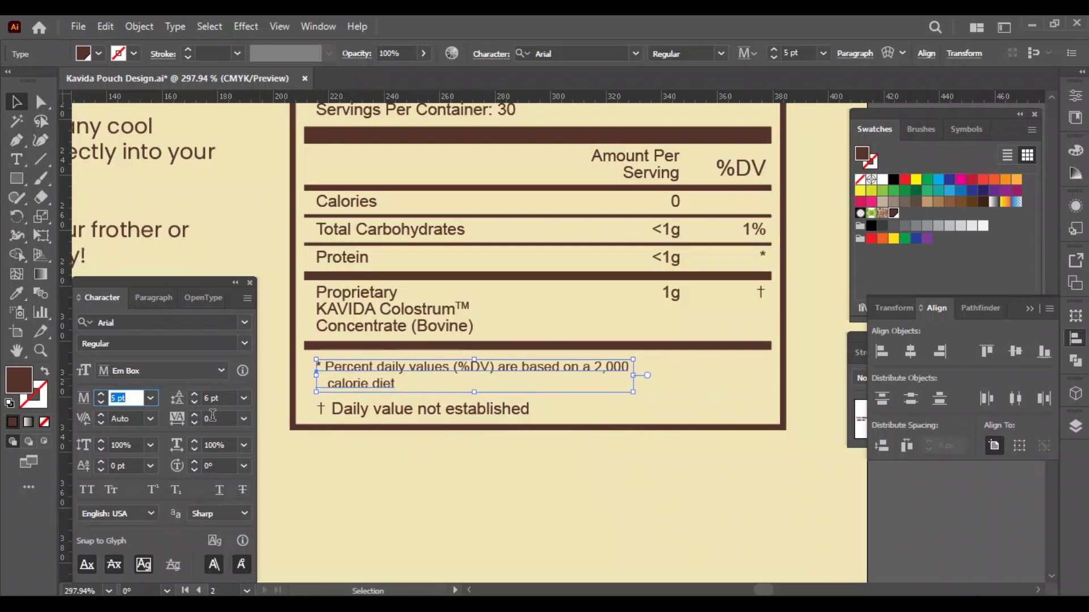
{"action": "key", "text": "ctrl+shift+comma"}
{"action": "left_click", "coordinate": [454, 375]}
{"action": "key", "text": "alt+Up"}
{"action": "left_click_drag", "start_coordinate": [465, 408], "coordinate": [465, 403]}
{"action": "left_click", "coordinate": [482, 427]}
{"action": "left_click_drag", "start_coordinate": [538, 426], "coordinate": [538, 419]}
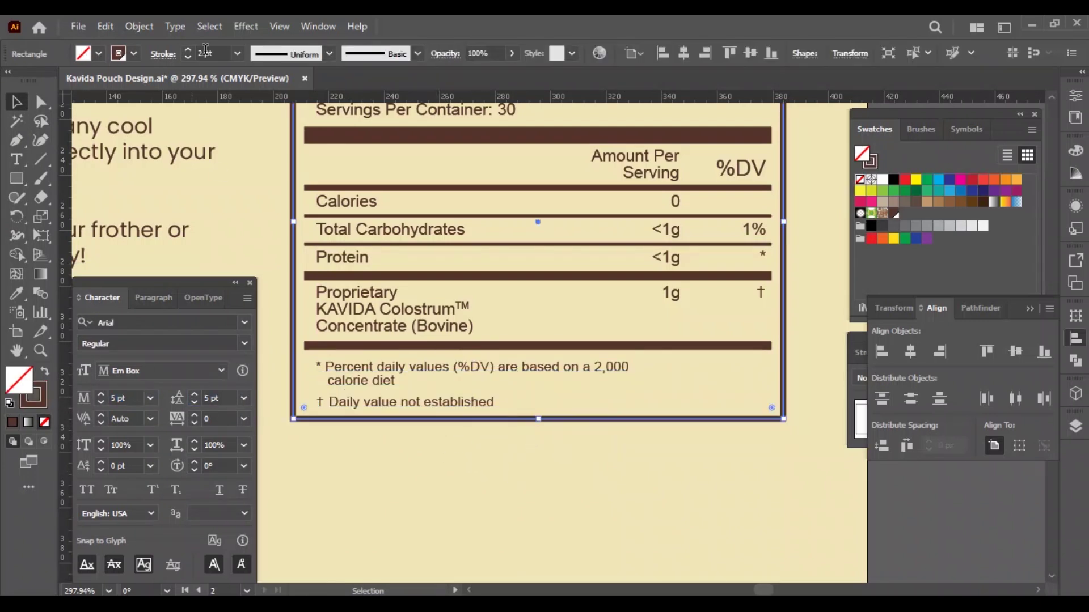
{"action": "key", "text": "ctrl+shift+a"}
Copy a table text below the frame and replace it with "Other Ingredients: None" and "Contains: Milk" on two lines
{"action": "key", "text": "ctrl+0"}
{"action": "left_click_drag", "start_coordinate": [498, 314], "coordinate": [492, 371]}
{"action": "scroll", "coordinate": [508, 400], "scroll_direction": "up", "scroll_amount": 2}
{"action": "double_click", "coordinate": [494, 363]}
{"action": "key", "text": "ctrl+a"}
{"action": "type", "text": "Other"}
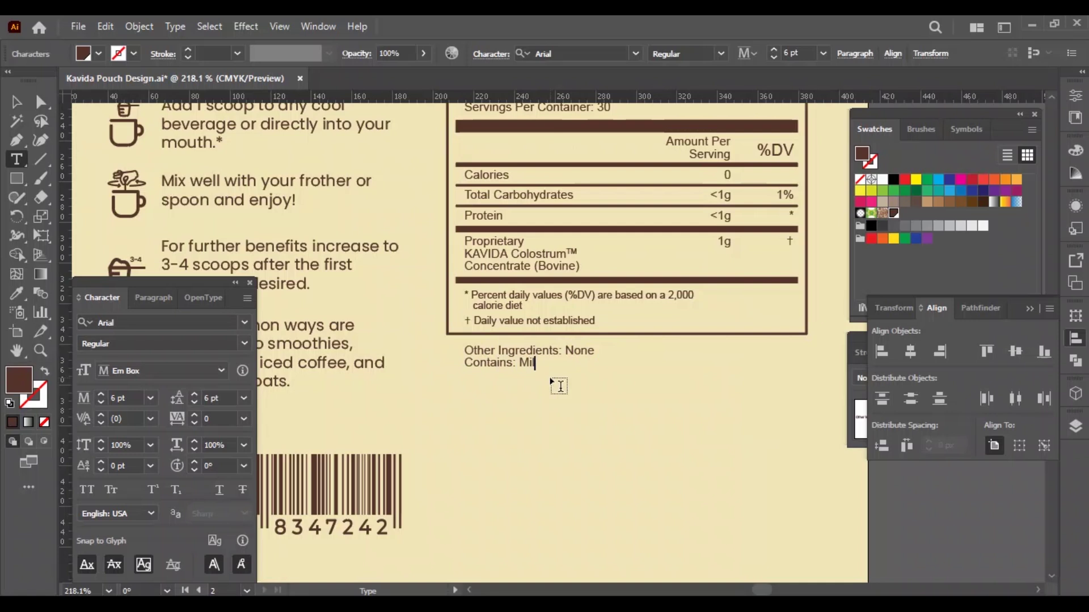
Make the words "None" and "Milk" bold in the ingredients text
{"action": "double_click", "coordinate": [567, 351]}
{"action": "left_click", "coordinate": [244, 343]}
{"action": "left_click", "coordinate": [114, 461]}
{"action": "double_click", "coordinate": [530, 363]}
{"action": "left_click", "coordinate": [244, 344]}
{"action": "left_click", "coordinate": [114, 460]}
{"action": "key", "text": "Escape"}
Match the ingredients text to the Poppins usage instructions with 10 pt leading, keeping "None" and "Milk" bold and aligning it with the table frame
{"action": "key", "text": "ctrl+0"}
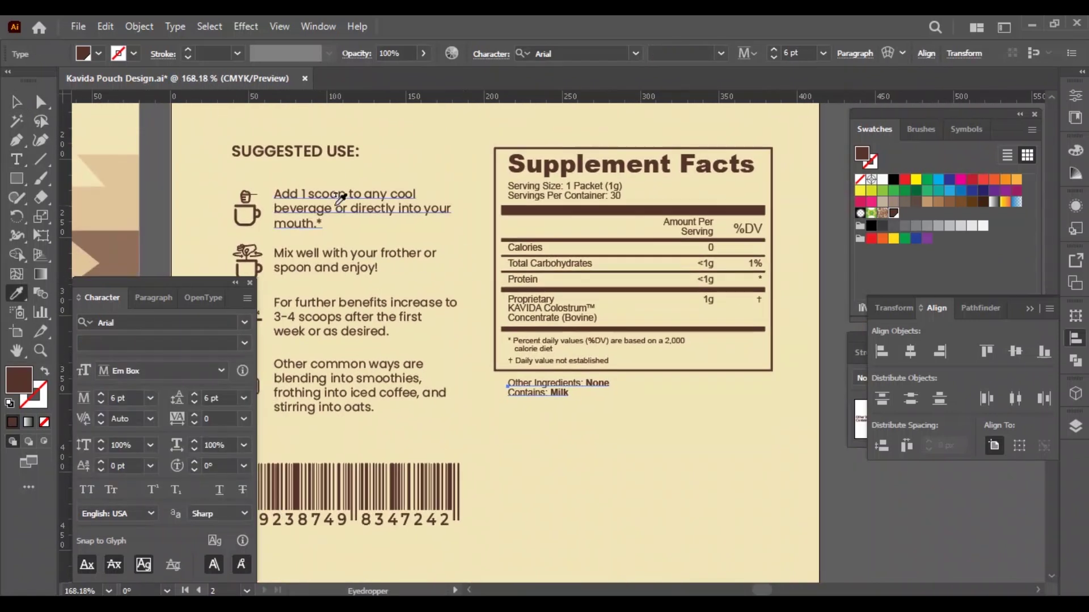
{"action": "left_click", "coordinate": [652, 441]}
{"action": "double_click", "coordinate": [620, 384]}
{"action": "left_click", "coordinate": [244, 343]}
{"action": "left_click", "coordinate": [103, 255]}
{"action": "double_click", "coordinate": [565, 400]}
{"action": "left_click", "coordinate": [244, 344]}
{"action": "left_click", "coordinate": [103, 255]}
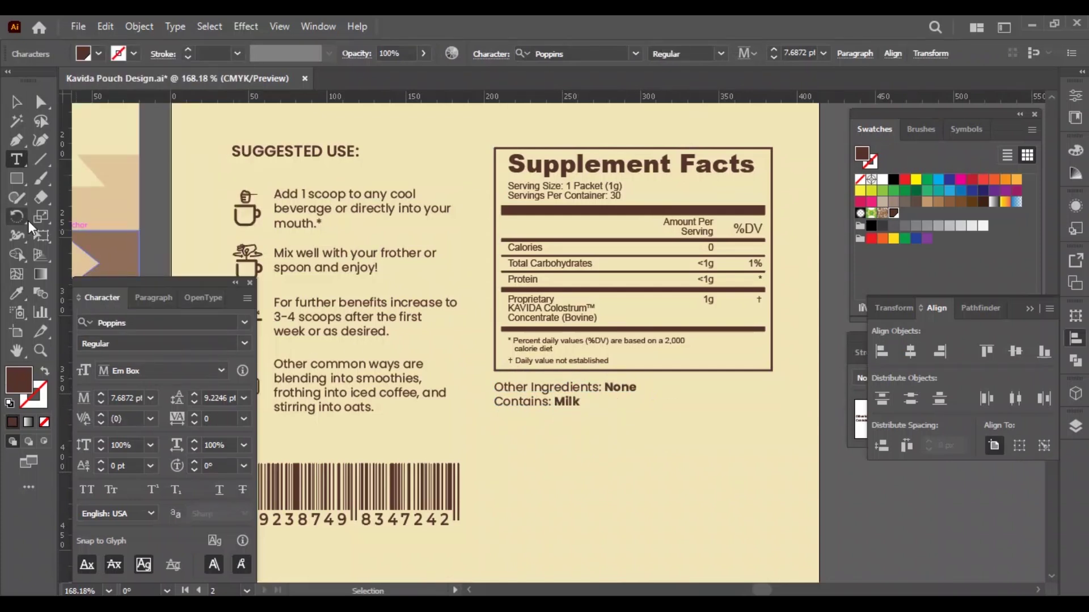
{"action": "key", "text": "Escape"}
{"action": "key", "text": "z"}
{"action": "left_click", "coordinate": [583, 418], "text": "alt"}
{"action": "key", "text": "v"}
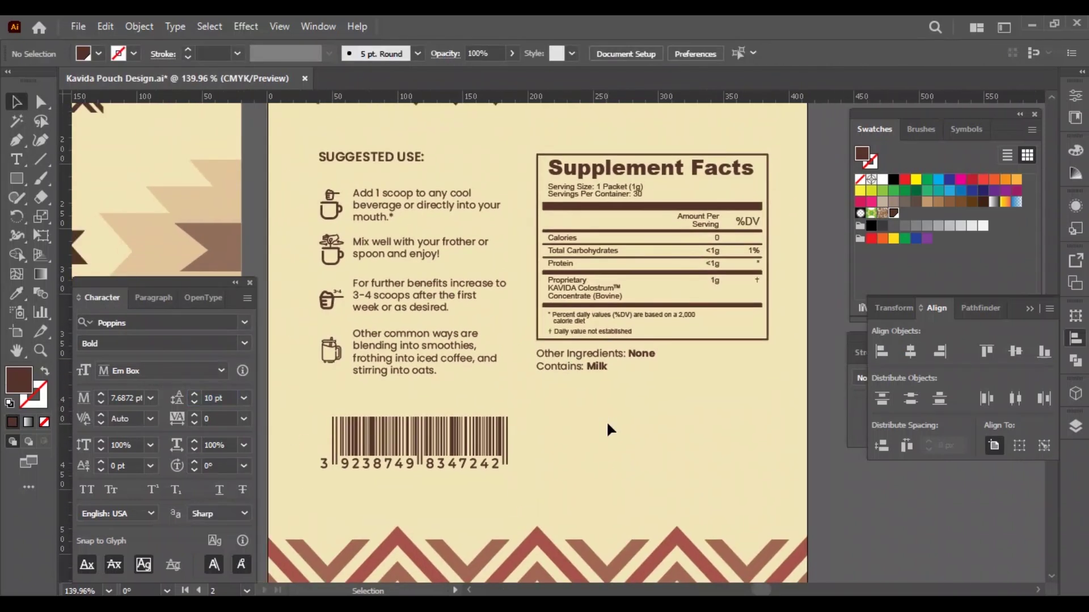
Place the grass icon 50 px wide below the "Contains: Milk" line and recolour it in the table's dark brown
{"action": "scroll", "coordinate": [610, 408], "scroll_direction": "up", "scroll_amount": 2}
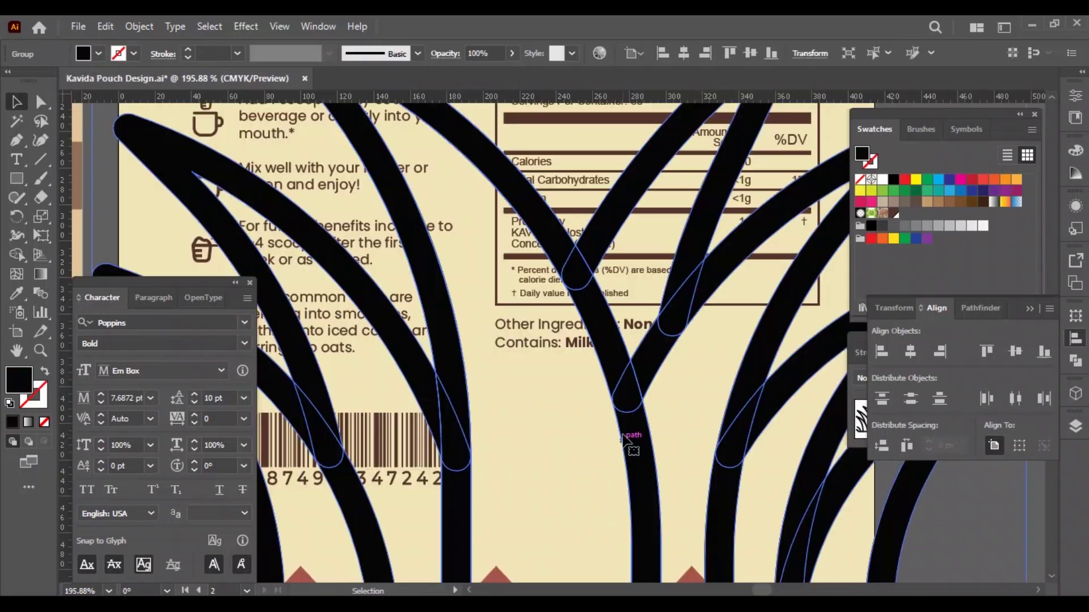
{"action": "left_click", "coordinate": [1076, 315]}
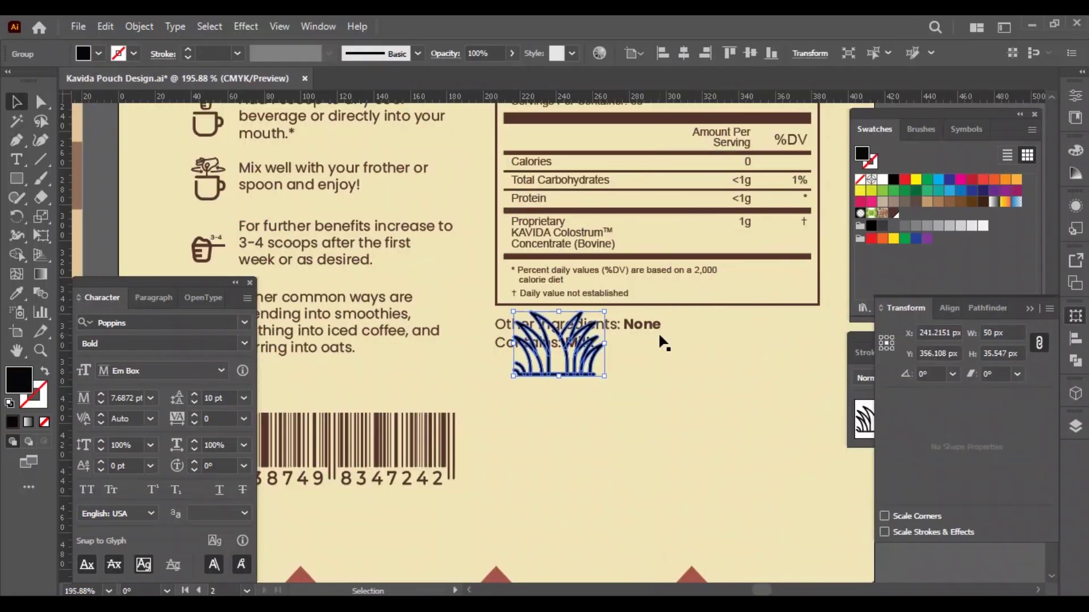
{"action": "key", "text": "i"}
{"action": "left_click", "coordinate": [772, 272]}
{"action": "left_click_drag", "start_coordinate": [578, 366], "coordinate": [563, 434]}
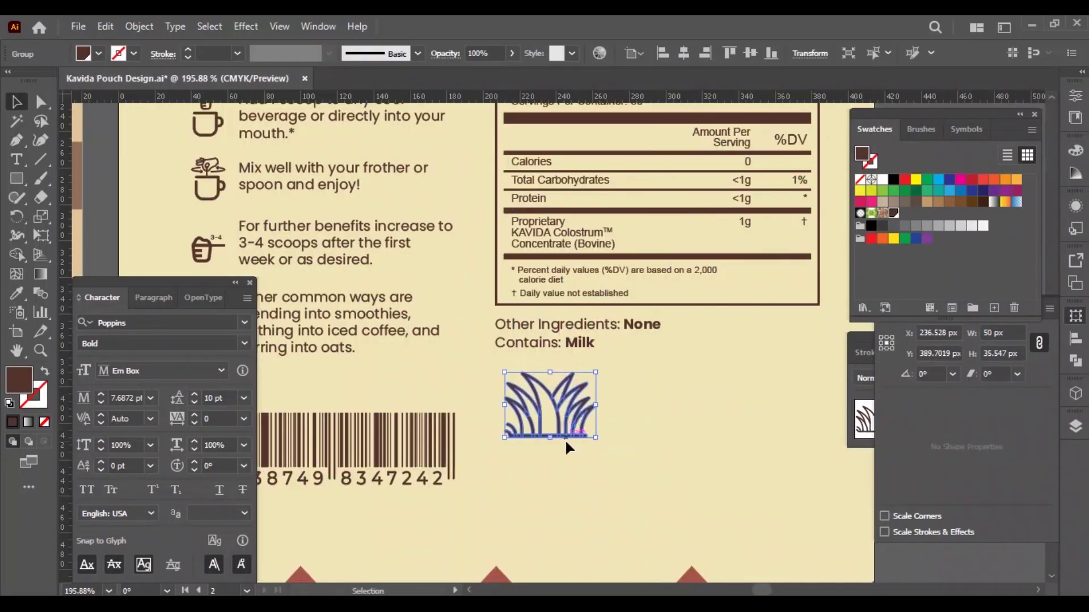
Shrink the grass icon and centre it inside a dark brown outlined circle about 37.6 px in diameter
{"action": "mouse_move", "coordinate": [595, 372]}
{"action": "left_mouse_down"}
{"action": "mouse_move", "coordinate": [567, 435]}
{"action": "mouse_move", "coordinate": [566, 407]}
{"action": "mouse_move", "coordinate": [495, 458]}
{"action": "left_mouse_up"}
{"action": "key", "text": "l"}
{"action": "key", "text": "v"}
{"action": "left_click", "coordinate": [528, 425], "text": "shift"}
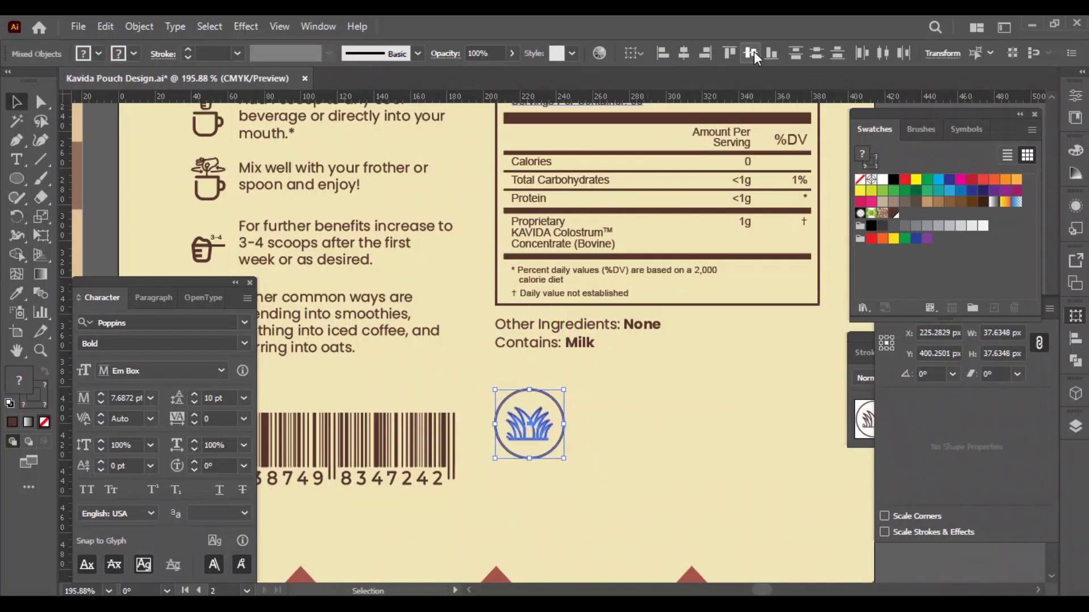
{"action": "left_click", "coordinate": [843, 521]}
Draw a horizontal ground line across the circle and position it at the base of the grass
{"action": "scroll", "coordinate": [624, 442], "scroll_direction": "up", "scroll_amount": 8}
{"action": "key", "text": "backslash"}
{"action": "left_click_drag", "start_coordinate": [652, 420], "coordinate": [405, 420]}
{"action": "key", "text": "v"}
{"action": "left_click_drag", "start_coordinate": [680, 419], "coordinate": [715, 393]}
Group the circle, grass and ground line into one badge and scale it to about 25.7 px wide
{"action": "scroll", "coordinate": [675, 423], "scroll_direction": "up", "scroll_amount": 6}
{"action": "scroll", "coordinate": [544, 433], "scroll_direction": "down", "scroll_amount": 7}
{"action": "left_click", "coordinate": [584, 369], "text": "shift"}
{"action": "left_click", "coordinate": [492, 242], "text": "shift"}
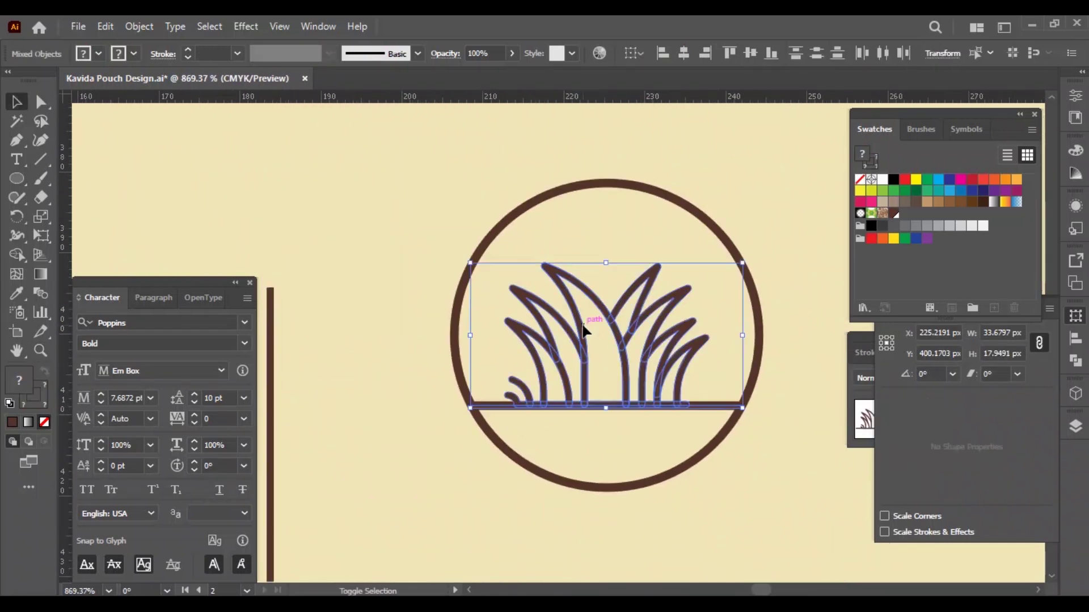
{"action": "scroll", "coordinate": [493, 242], "scroll_direction": "down", "scroll_amount": 6}
{"action": "key", "text": "ctrl+g"}
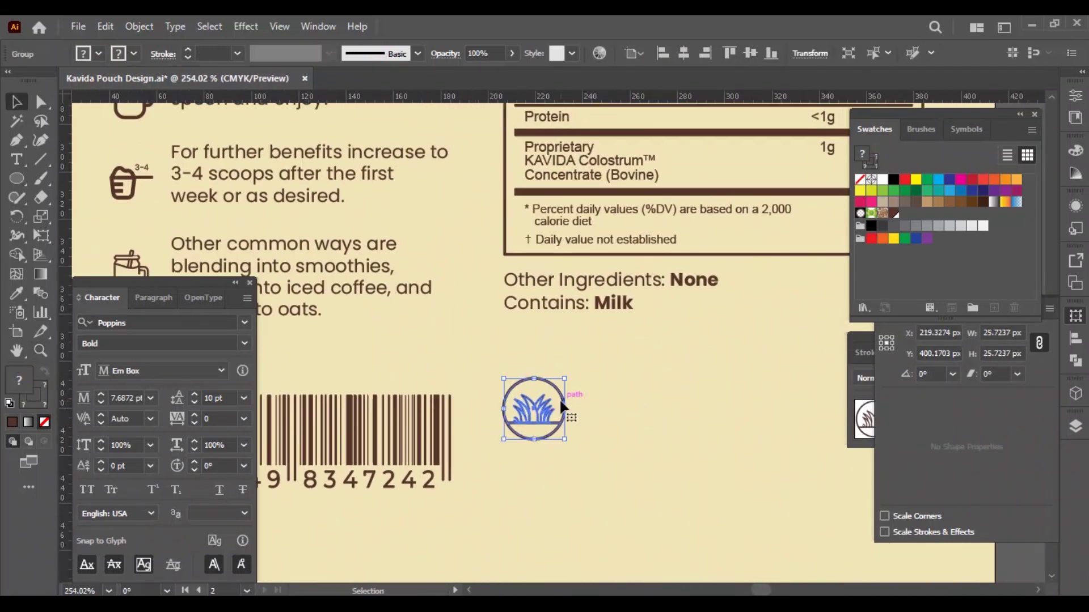
Duplicate the ingredients text beside the grass badge and copy "Grass-Fed" from the project brief in Word
{"action": "left_click", "coordinate": [567, 283]}
{"action": "left_click_drag", "start_coordinate": [567, 283], "coordinate": [666, 372]}
{"action": "key", "text": "alt+Tab"}
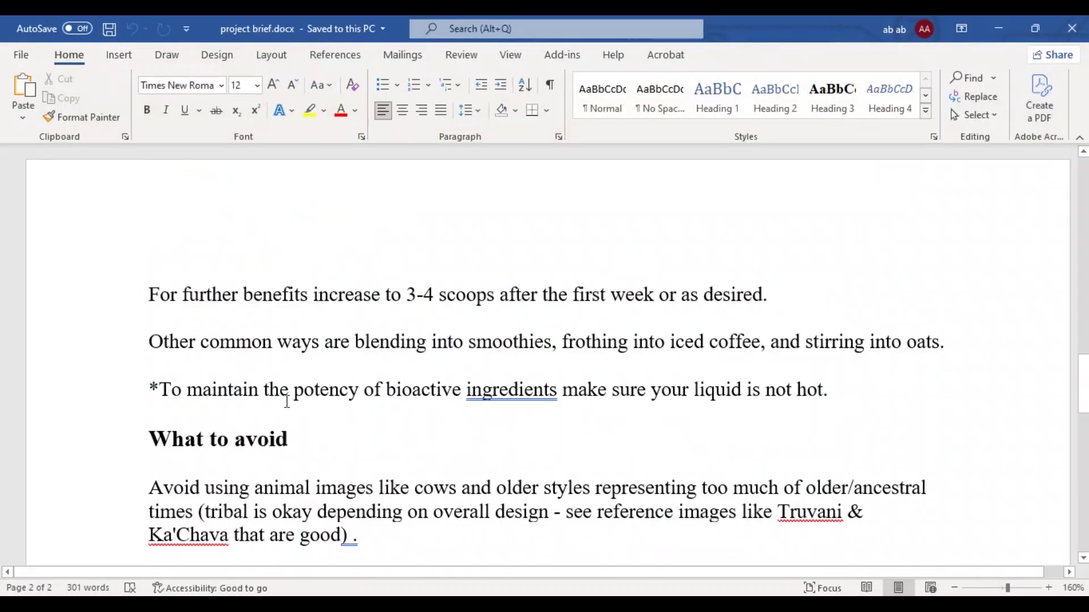
{"action": "scroll", "coordinate": [306, 342], "scroll_direction": "up", "scroll_amount": 5}
{"action": "scroll", "coordinate": [307, 343], "scroll_direction": "up", "scroll_amount": 5}
{"action": "scroll", "coordinate": [307, 343], "scroll_direction": "down", "scroll_amount": 2}
{"action": "left_click_drag", "start_coordinate": [149, 363], "coordinate": [233, 366]}
{"action": "key", "text": "ctrl+c"}
Return to Illustrator and replace the duplicated text with "Grass-Fed" and "Colostrum" on two lines
{"action": "key", "text": "alt+Tab"}
{"action": "key", "text": "ctrl+v"}
{"action": "key", "text": "Return"}
{"action": "type", "text": "Colostrum"}
{"action": "key", "text": "Escape"}
Set the caption's leading to 8 pt and align it vertically with the centre of the grass badge
{"action": "left_click", "coordinate": [544, 411], "text": "shift"}
{"action": "left_click", "coordinate": [603, 53]}
{"action": "left_click", "coordinate": [684, 396]}
{"action": "left_click", "coordinate": [214, 398]}
{"action": "type", "text": "8"}
{"action": "key", "text": "Return"}
{"action": "left_click", "coordinate": [558, 386], "text": "shift"}
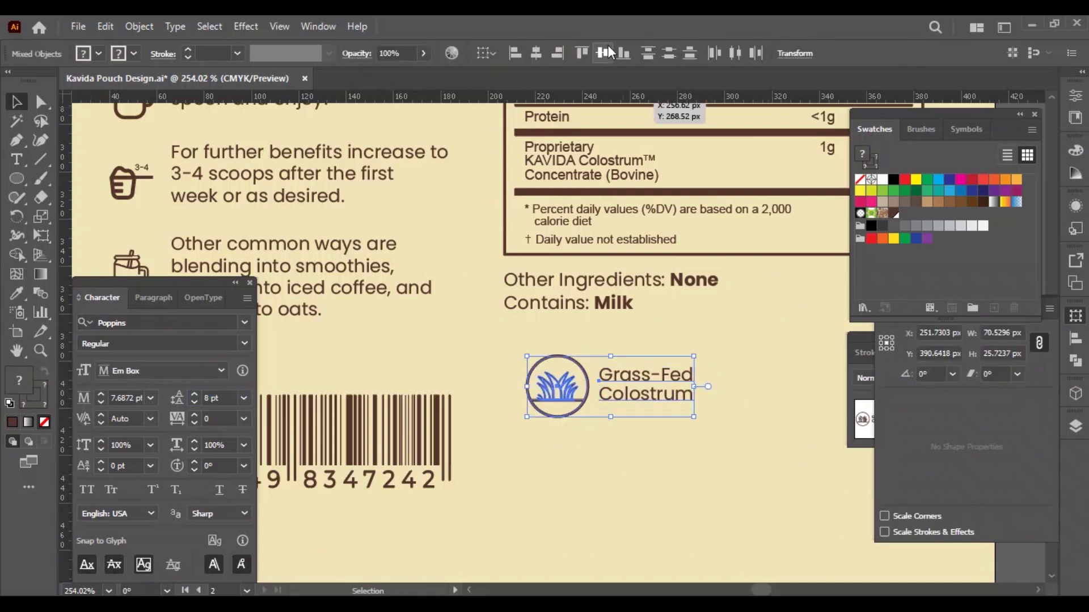
{"action": "left_click", "coordinate": [589, 422]}
Duplicate the badge with its caption to the right and swap the copy's grass for the cow-head icon
{"action": "left_click_drag", "start_coordinate": [590, 422], "coordinate": [459, 381]}
{"action": "left_click_drag", "start_coordinate": [397, 334], "coordinate": [604, 334]}
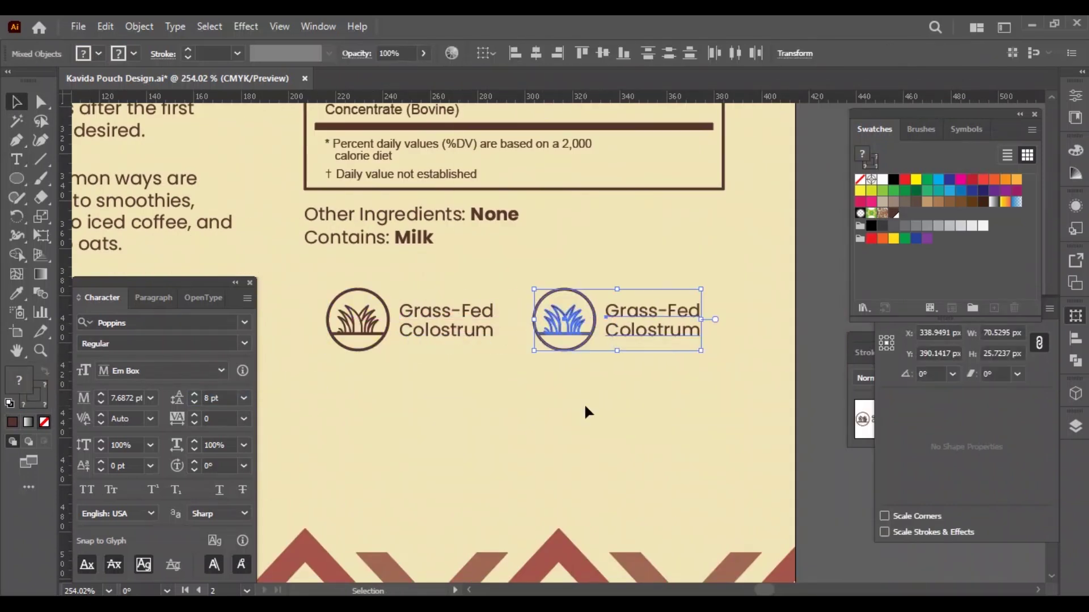
{"action": "key", "text": "Delete"}
{"action": "scroll", "coordinate": [583, 353], "scroll_direction": "up", "scroll_amount": 1}
{"action": "key", "text": "ctrl+v"}
{"action": "left_click_drag", "start_coordinate": [584, 372], "coordinate": [603, 283]}
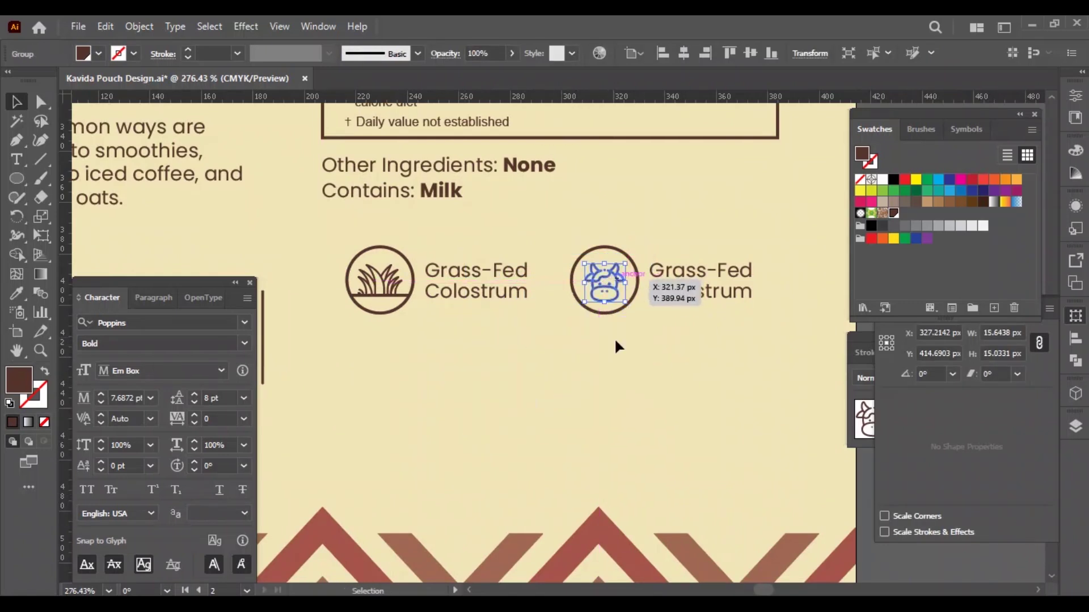
{"action": "key", "text": "ctrl+shift+a"}
Centre the cow-head icon within its circle
{"action": "scroll", "coordinate": [618, 268], "scroll_direction": "up", "scroll_amount": 5}
{"action": "left_click_drag", "start_coordinate": [736, 368], "coordinate": [595, 372]}
{"action": "left_click_drag", "start_coordinate": [414, 230], "coordinate": [505, 301]}
{"action": "key", "text": "ctrl+z"}
{"action": "left_click", "coordinate": [618, 261]}
{"action": "key", "text": "ctrl+shift+a"}
{"action": "scroll", "coordinate": [527, 361], "scroll_direction": "down", "scroll_amount": 3}
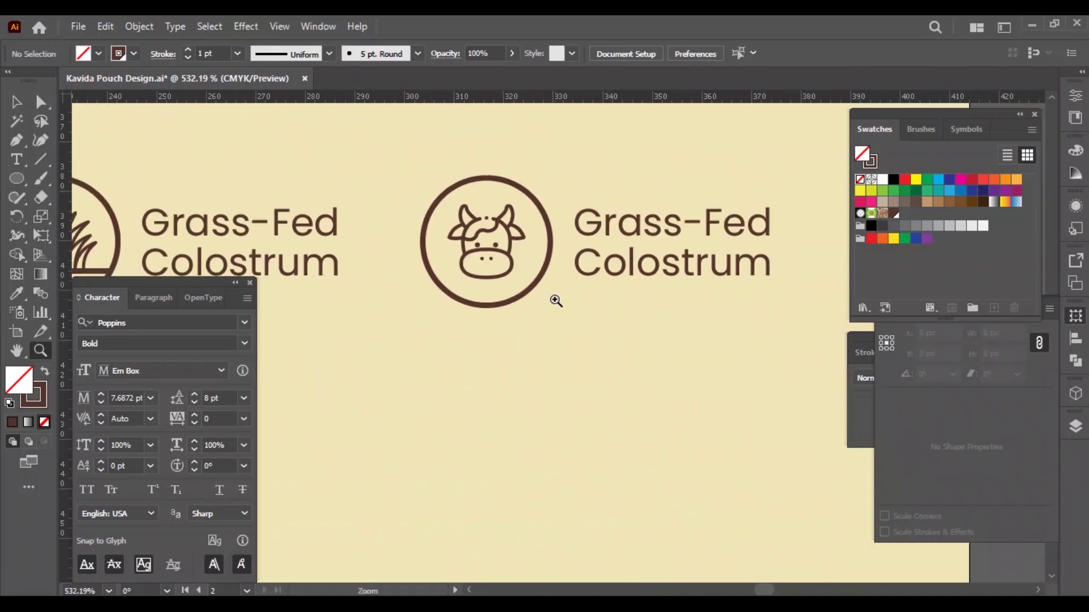
Copy the pasture-raised wording from the Word brief and replace the cow badge's caption with "Pasture" and "Raised" on two lines
{"action": "key", "text": "alt+Tab"}
{"action": "left_click_drag", "start_coordinate": [243, 363], "coordinate": [365, 362]}
{"action": "key", "text": "ctrl+c"}
{"action": "key", "text": "alt+Tab"}
{"action": "double_click", "coordinate": [656, 250]}
{"action": "key", "text": "ctrl+a"}
{"action": "key", "text": "ctrl+v"}
{"action": "key", "text": "BackSpace"}
{"action": "key", "text": "Return"}
{"action": "key", "text": "Escape"}
Duplicate the two captioned badges directly below to form a second row
{"action": "scroll", "coordinate": [418, 328], "scroll_direction": "down", "scroll_amount": 3}
{"action": "scroll", "coordinate": [418, 328], "scroll_direction": "up", "scroll_amount": 2}
{"action": "left_click", "coordinate": [621, 217]}
{"action": "left_click_drag", "start_coordinate": [624, 206], "coordinate": [624, 304]}
{"action": "scroll", "coordinate": [620, 377], "scroll_direction": "down", "scroll_amount": 2}
{"action": "left_click", "coordinate": [669, 284], "text": "shift"}
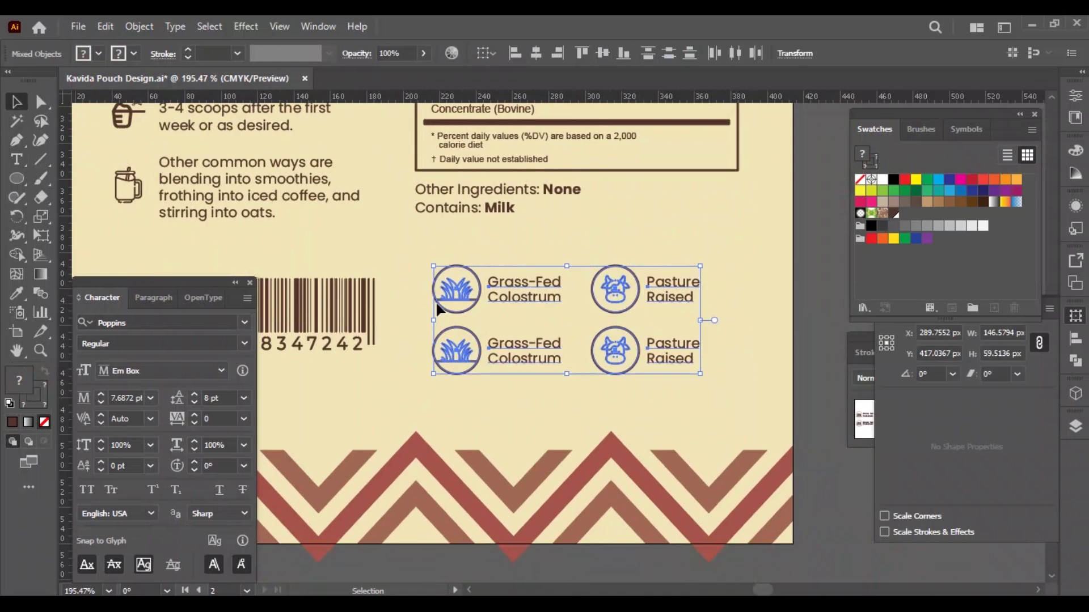
{"action": "left_click", "coordinate": [413, 296]}
Delete the grass artwork from the second-row Grass-Fed badge
{"action": "scroll", "coordinate": [412, 314], "scroll_direction": "down", "scroll_amount": 2}
{"action": "scroll", "coordinate": [452, 298], "scroll_direction": "up", "scroll_amount": 4}
{"action": "left_click", "coordinate": [494, 338]}
{"action": "key", "text": "Delete"}
{"action": "left_click", "coordinate": [499, 326]}
{"action": "key", "text": "Delete"}
Paste the USA emblem with stars and stripes and fit it inside the emptied second-row circle
{"action": "key", "text": "ctrl+v"}
{"action": "mouse_move", "coordinate": [633, 331]}
{"action": "left_mouse_down"}
{"action": "mouse_move", "coordinate": [567, 354]}
{"action": "mouse_move", "coordinate": [513, 309]}
{"action": "mouse_move", "coordinate": [625, 316]}
{"action": "left_mouse_up"}
{"action": "scroll", "coordinate": [468, 292], "scroll_direction": "up", "scroll_amount": 5}
{"action": "left_click_drag", "start_coordinate": [353, 316], "coordinate": [304, 316]}
{"action": "left_click_drag", "start_coordinate": [464, 325], "coordinate": [464, 331]}
{"action": "scroll", "coordinate": [566, 309], "scroll_direction": "up", "scroll_amount": 2}
{"action": "left_click_drag", "start_coordinate": [639, 325], "coordinate": [652, 326]}
{"action": "scroll", "coordinate": [661, 347], "scroll_direction": "down", "scroll_amount": 8}
{"action": "key", "text": "ctrl+shift+a"}
{"action": "scroll", "coordinate": [652, 432], "scroll_direction": "right", "scroll_amount": 3}
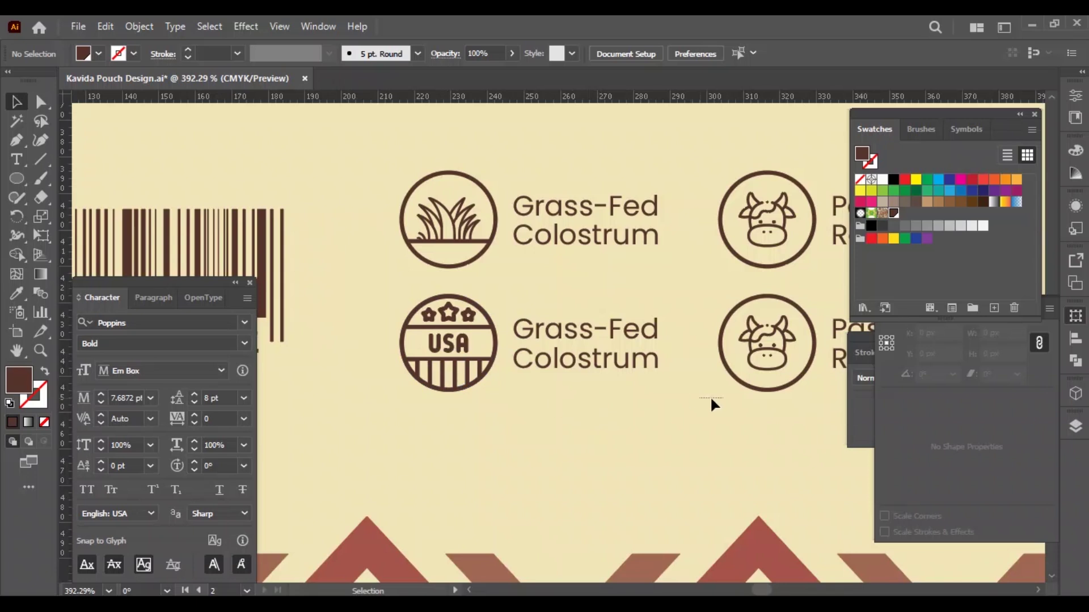
Delete the cow head from the second-row Pasture Raised badge
{"action": "scroll", "coordinate": [652, 369], "scroll_direction": "down", "scroll_amount": 2}
{"action": "left_click", "coordinate": [617, 335]}
{"action": "key", "text": "Delete"}
{"action": "scroll", "coordinate": [683, 355], "scroll_direction": "up", "scroll_amount": 3}
Paste the GMO lettering near the empty second-row circle and recolour it in the badges' dark brown
{"action": "key", "text": "ctrl+v"}
{"action": "left_click_drag", "start_coordinate": [612, 352], "coordinate": [705, 331]}
{"action": "key", "text": "i"}
{"action": "left_click", "coordinate": [741, 329]}
{"action": "key", "text": "v"}
{"action": "scroll", "coordinate": [692, 295], "scroll_direction": "up", "scroll_amount": 6}
{"action": "scroll", "coordinate": [599, 337], "scroll_direction": "down", "scroll_amount": 1}
{"action": "left_click_drag", "start_coordinate": [599, 338], "coordinate": [605, 367]}
{"action": "key", "text": "ctrl+shift+a"}
{"action": "scroll", "coordinate": [513, 519], "scroll_direction": "down", "scroll_amount": 2}
{"action": "left_click", "coordinate": [607, 292]}
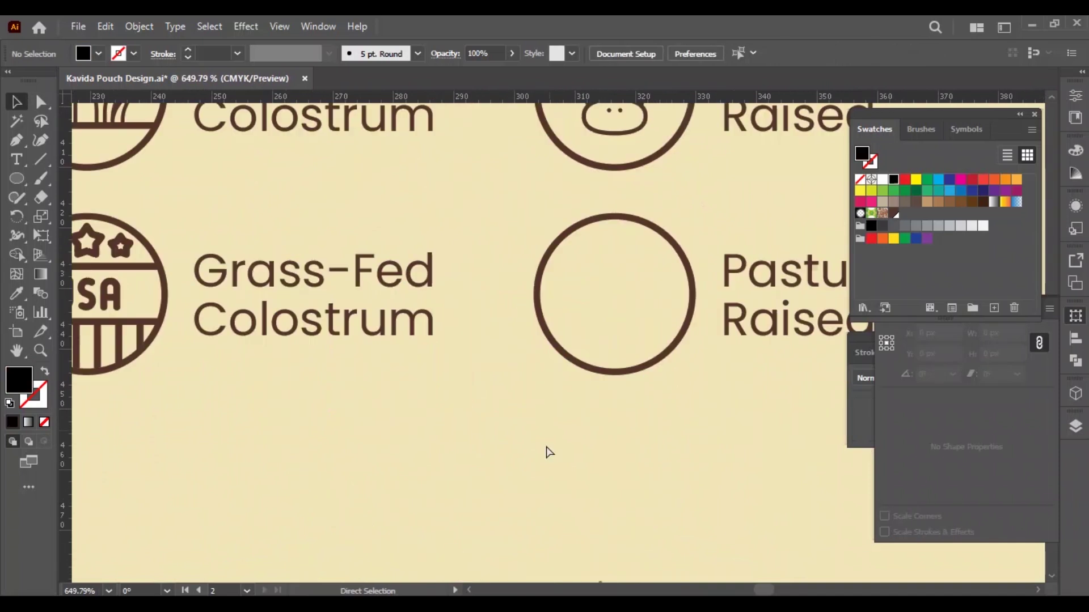
Fit the GMO lettering inside the circle and draw a horizontal line about 25.7 px long across the circle's middle
{"action": "scroll", "coordinate": [669, 278], "scroll_direction": "up", "scroll_amount": 2}
{"action": "left_click_drag", "start_coordinate": [499, 317], "coordinate": [479, 304]}
{"action": "key", "text": "backslash"}
{"action": "left_click_drag", "start_coordinate": [648, 320], "coordinate": [216, 320]}
{"action": "key", "text": "a"}
{"action": "left_click", "coordinate": [649, 319]}
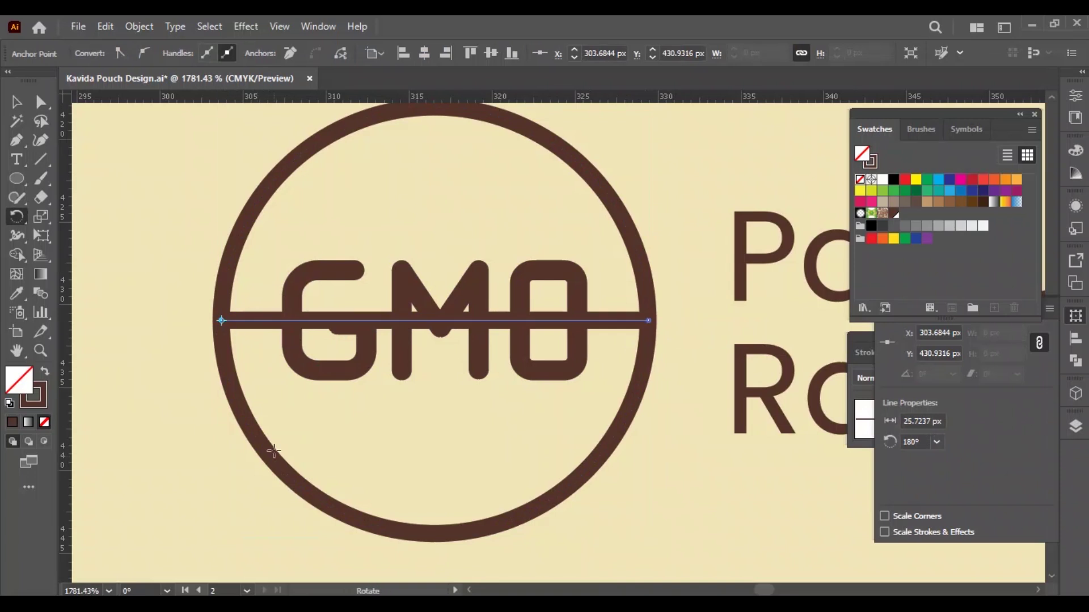
Rotate the line into a 45° diagonal slash through the GMO lettering and adjust both ends to meet the circle's edge
{"action": "key", "text": "v"}
{"action": "key", "text": "r"}
{"action": "left_click_drag", "start_coordinate": [396, 320], "coordinate": [411, 356]}
{"action": "key", "text": "a"}
{"action": "left_click_drag", "start_coordinate": [620, 151], "coordinate": [592, 176]}
{"action": "left_click_drag", "start_coordinate": [285, 488], "coordinate": [291, 477]}
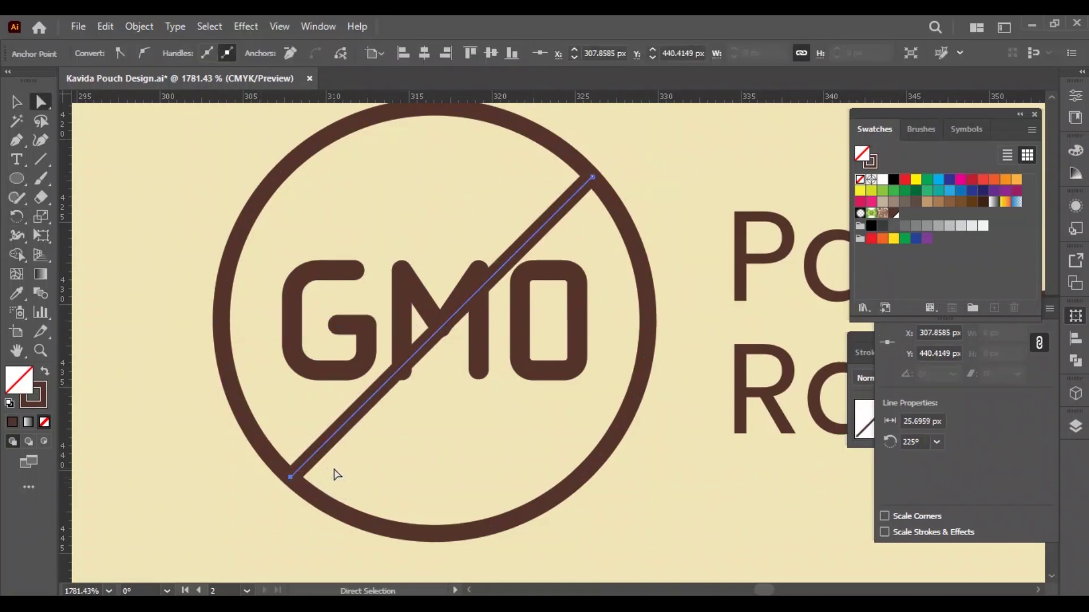
Remove the part of the diagonal slash crossing the GMO lettering and pull the two remaining segments' inner ends clear of the letters
{"action": "key", "text": "v"}
{"action": "left_click", "coordinate": [496, 286]}
{"action": "key", "text": "Delete"}
{"action": "key", "text": "a"}
{"action": "left_click_drag", "start_coordinate": [504, 264], "coordinate": [530, 238]}
{"action": "left_click_drag", "start_coordinate": [379, 392], "coordinate": [368, 402]}
{"action": "left_click", "coordinate": [576, 377]}
{"action": "key", "text": "z"}
Move the suggested-use instructions, Supplement Facts block, barcode and claim badges up, leaving space above the lower zigzag border
{"action": "left_click_drag", "start_coordinate": [576, 377], "coordinate": [532, 450]}
{"action": "key", "text": "v"}
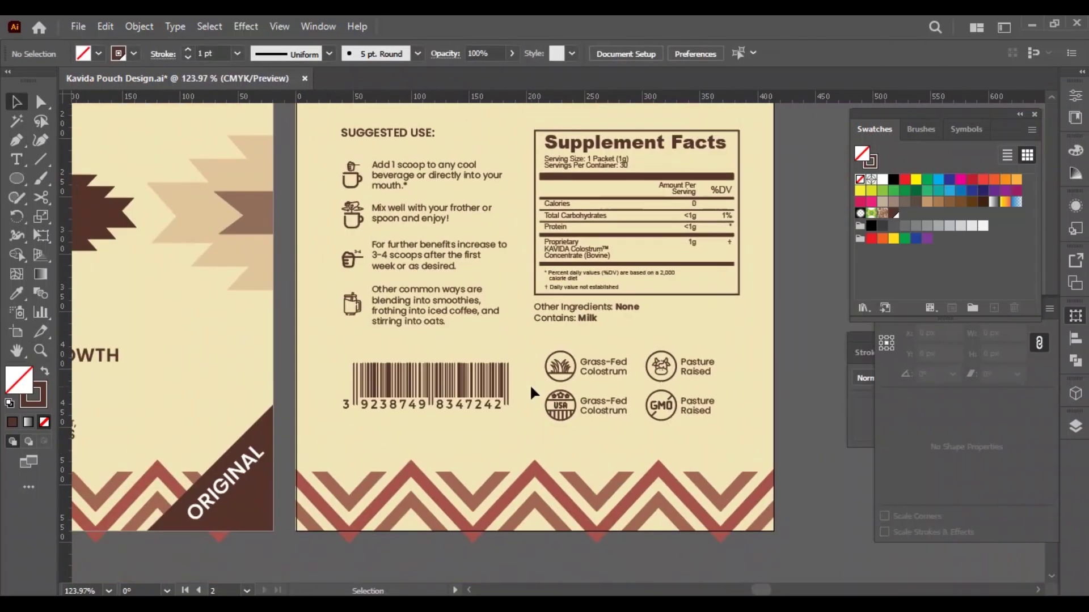
{"action": "left_click", "coordinate": [528, 436]}
{"action": "scroll", "coordinate": [413, 493], "scroll_direction": "up", "scroll_amount": 2}
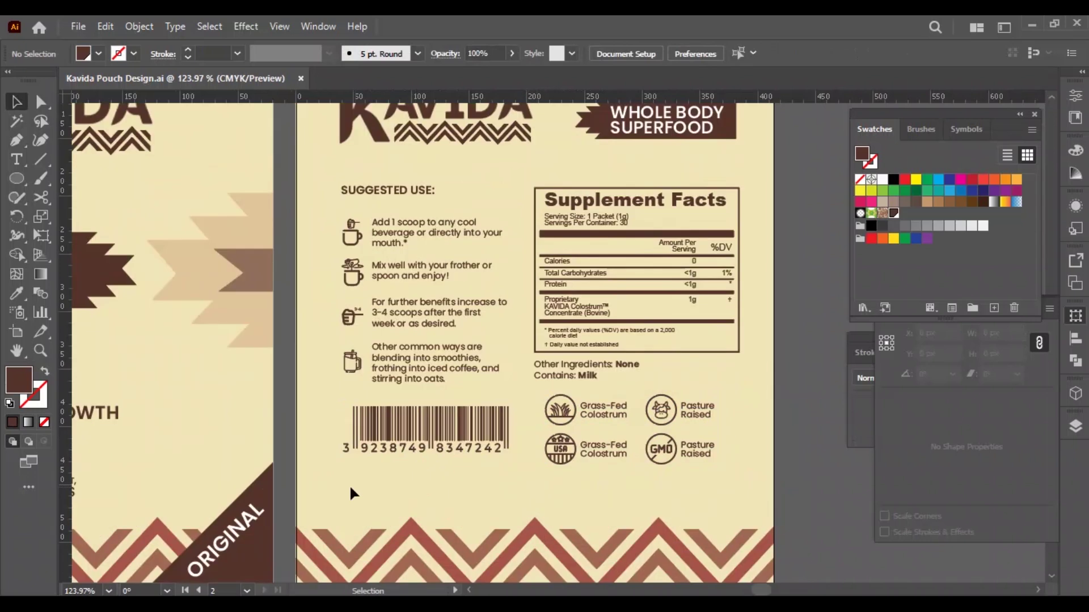
{"action": "left_click_drag", "start_coordinate": [413, 493], "coordinate": [794, 236]}
{"action": "left_click", "coordinate": [358, 431]}
{"action": "left_click_drag", "start_coordinate": [397, 267], "coordinate": [397, 257]}
{"action": "left_click_drag", "start_coordinate": [433, 440], "coordinate": [432, 432]}
{"action": "left_click", "coordinate": [588, 461]}
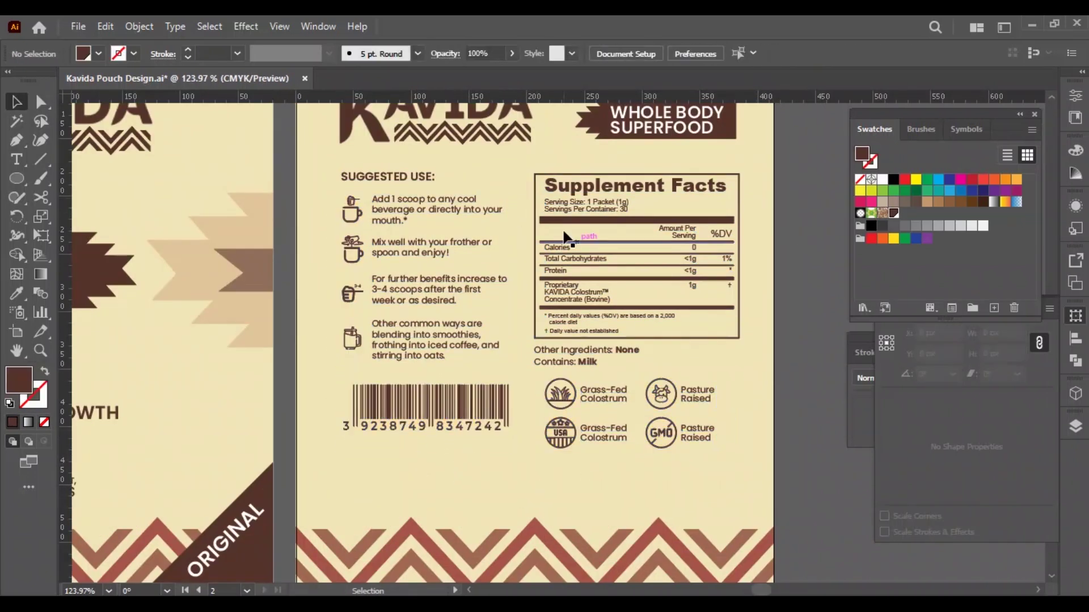
{"action": "left_click_drag", "start_coordinate": [736, 335], "coordinate": [736, 328]}
{"action": "left_click", "coordinate": [736, 378]}
Duplicate the last suggested-use paragraph below the claim badges and replace its text with "Be kind to our planet and Recycle, Thank you"
{"action": "scroll", "coordinate": [736, 379], "scroll_direction": "down", "scroll_amount": 1}
{"action": "left_click_drag", "start_coordinate": [465, 311], "coordinate": [554, 455]}
{"action": "key", "text": "ctrl+alt+t"}
{"action": "left_click", "coordinate": [137, 323]}
{"action": "key", "text": "ctrl+alt+t"}
{"action": "key", "text": "shift+F7"}
{"action": "key", "text": "v"}
{"action": "double_click", "coordinate": [536, 470]}
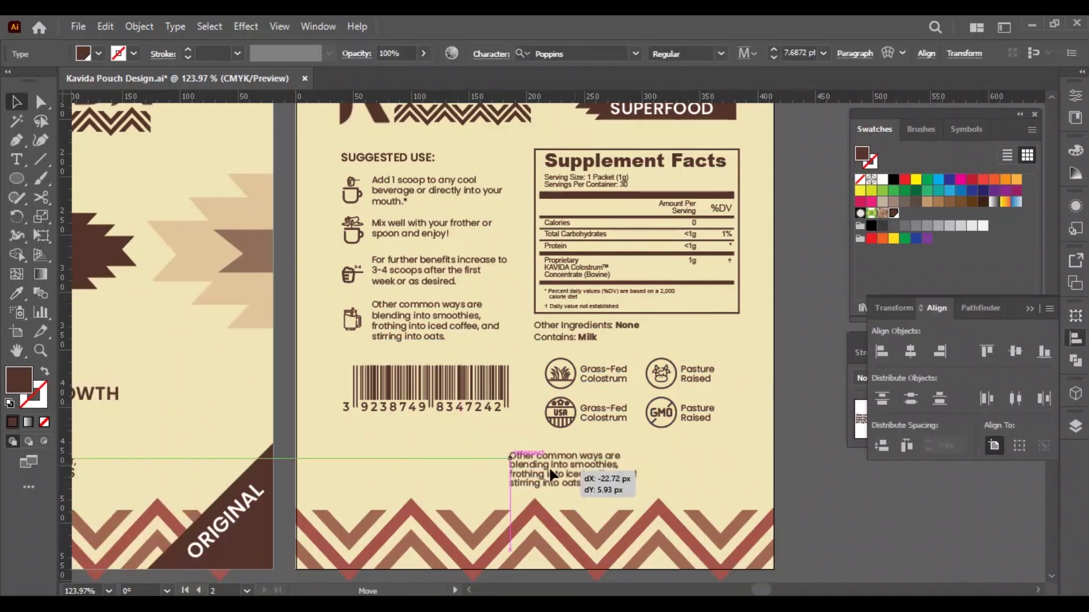
{"action": "key", "text": "ctrl+a"}
{"action": "type", "text": "B"}
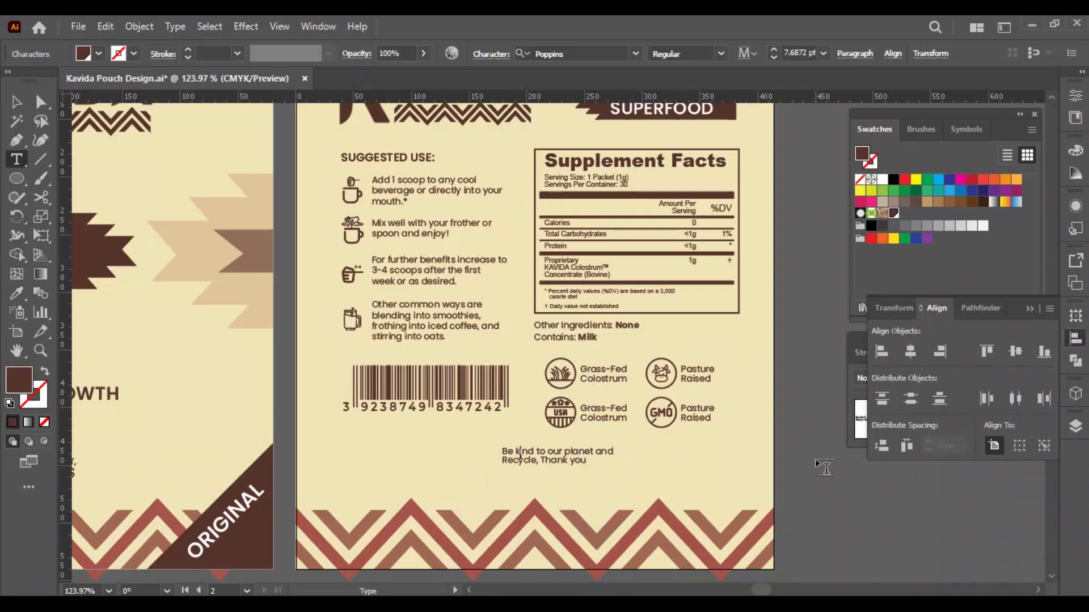
Set the line spacing of the recycling message to 10 pt
{"action": "key", "text": "Escape"}
{"action": "key", "text": "ctrl+t"}
{"action": "key", "text": "i"}
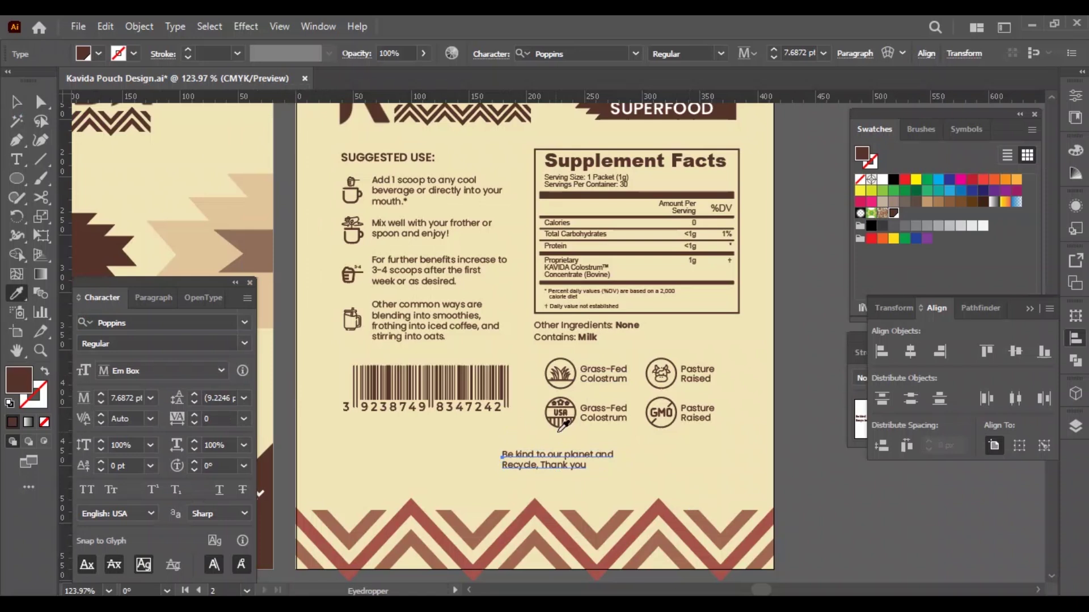
Paste the recycling symbol in the panel's dark brown and place it at small size to the left of the recycling message
{"action": "key", "text": "v"}
{"action": "scroll", "coordinate": [454, 543], "scroll_direction": "up", "scroll_amount": 4}
{"action": "key", "text": "ctrl+v"}
{"action": "left_click_drag", "start_coordinate": [554, 340], "coordinate": [481, 375]}
{"action": "scroll", "coordinate": [542, 391], "scroll_direction": "up", "scroll_amount": 1}
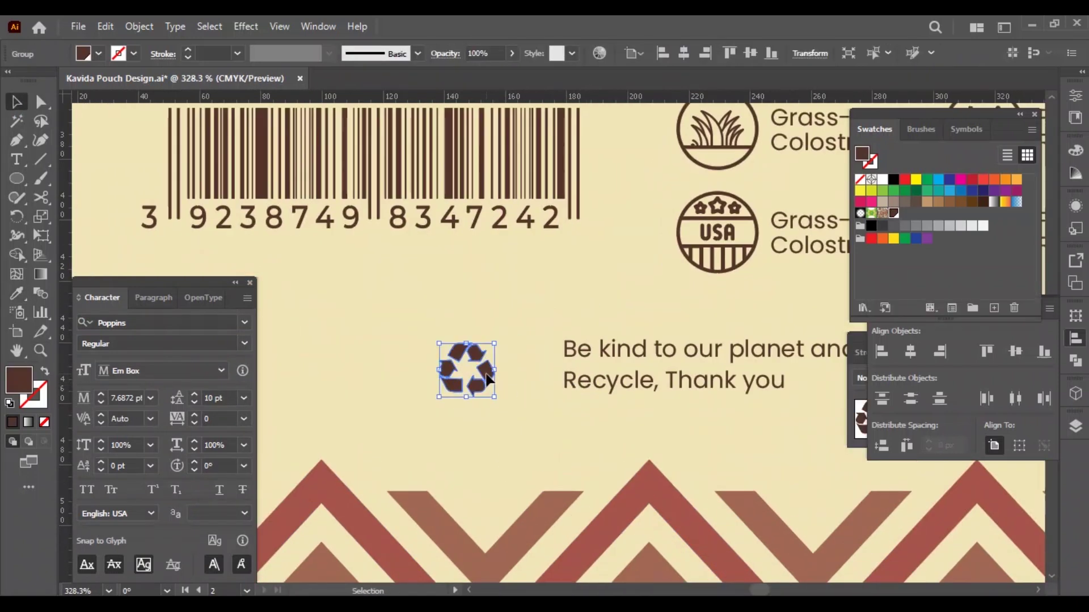
Align the recycling symbol vertically with the message and move it further left, leaving a gap for a second icon
{"action": "left_click", "coordinate": [794, 375], "text": "shift"}
{"action": "left_click", "coordinate": [695, 432]}
{"action": "left_click", "coordinate": [476, 374]}
{"action": "left_click_drag", "start_coordinate": [495, 374], "coordinate": [467, 374]}
{"action": "left_click", "coordinate": [496, 457]}
Paste the trash bin icon and set its width to 50 px
{"action": "key", "text": "ctrl+v"}
{"action": "left_click", "coordinate": [893, 308]}
{"action": "left_click", "coordinate": [1002, 334]}
{"action": "type", "text": "50"}
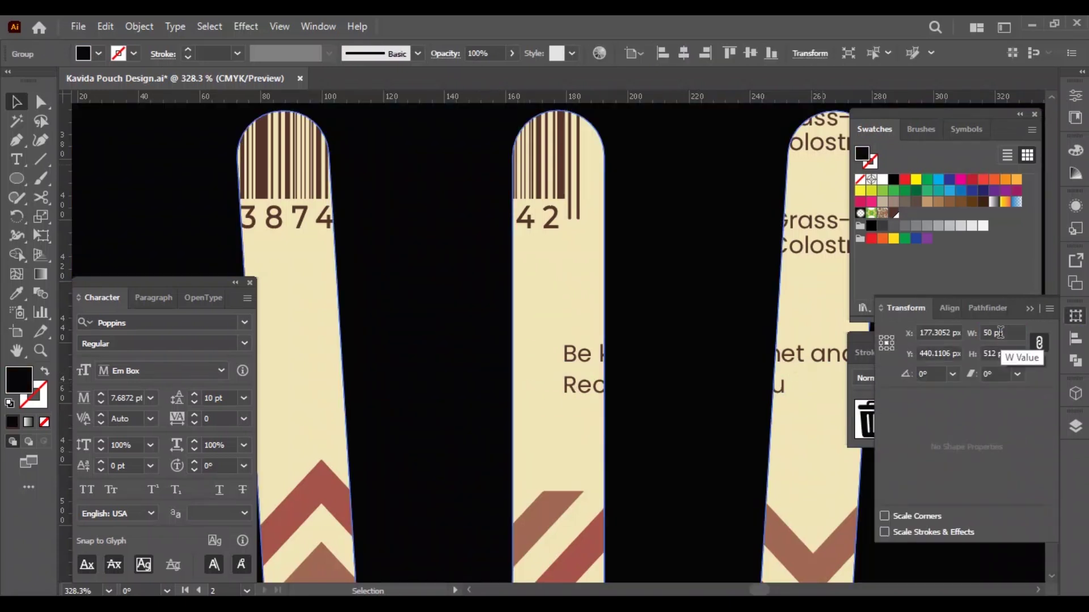
{"action": "key", "text": "Return"}
Scale the bin icon to about 23.6 px wide beside the recycling message and recolour it in the message's dark brown
{"action": "left_click_drag", "start_coordinate": [594, 431], "coordinate": [555, 389]}
{"action": "key", "text": "i"}
{"action": "left_click", "coordinate": [826, 352]}
{"action": "key", "text": "v"}
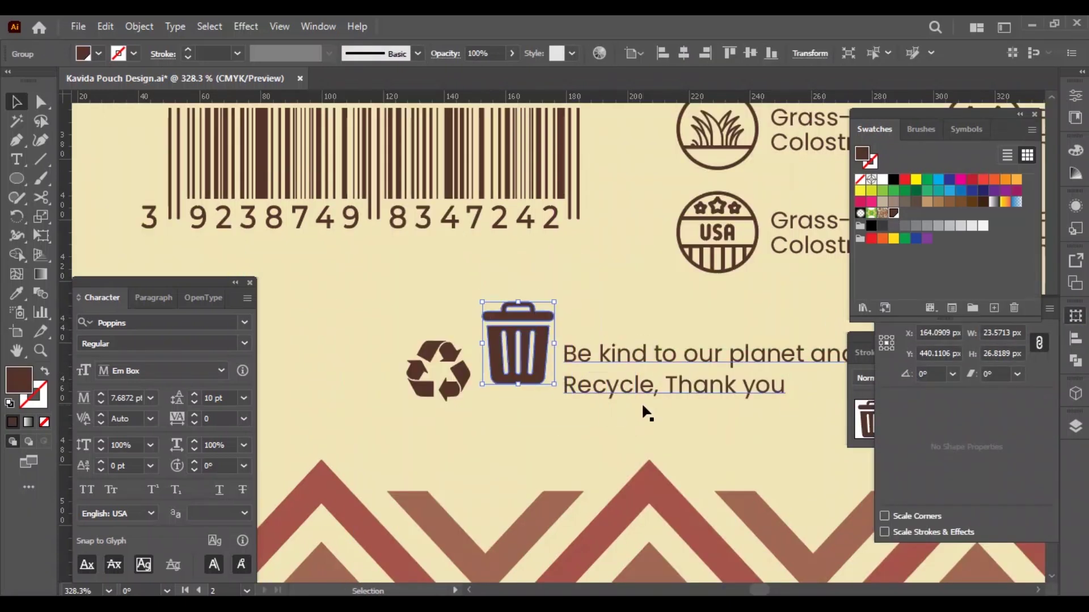
Shrink the bin icon to match the recycling symbol and line both icons up closely beside the recycling message
{"action": "scroll", "coordinate": [500, 386], "scroll_direction": "up", "scroll_amount": 3}
{"action": "left_click_drag", "start_coordinate": [572, 315], "coordinate": [562, 357]}
{"action": "left_click", "coordinate": [446, 362]}
{"action": "left_click_drag", "start_coordinate": [446, 362], "coordinate": [553, 363]}
{"action": "left_click", "coordinate": [553, 360], "text": "shift"}
{"action": "key", "text": "ctrl+shift+a"}
{"action": "key", "text": "z"}
{"action": "key", "text": "ctrl+0"}
{"action": "left_click", "coordinate": [627, 517]}
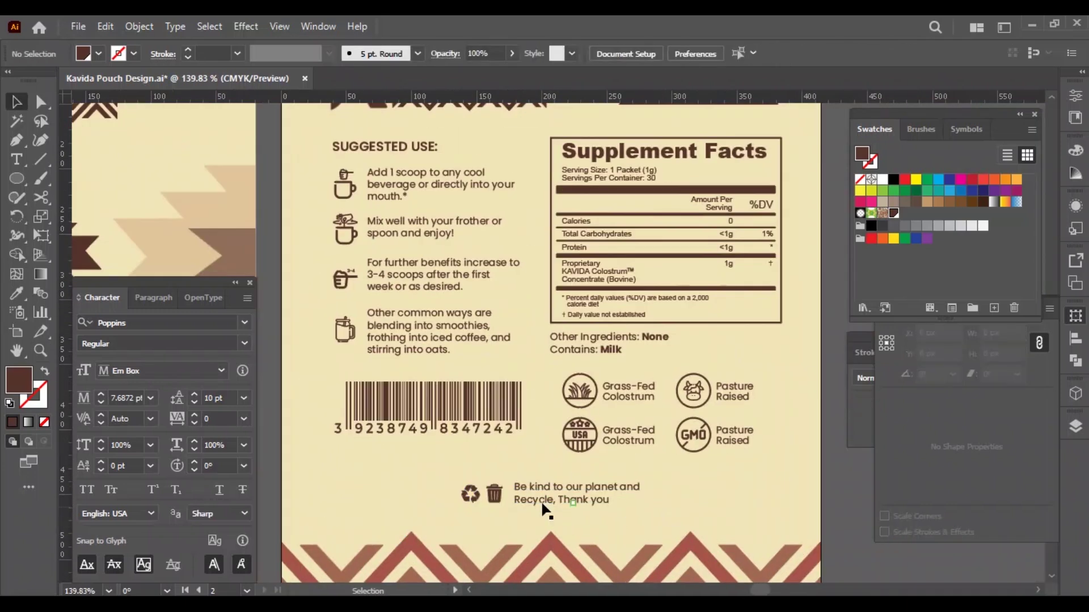
Shift the recycling row, the barcode and the claim badges slightly lower to even out the back panel's vertical spacing
{"action": "key", "text": "v"}
{"action": "left_click_drag", "start_coordinate": [448, 476], "coordinate": [688, 499]}
{"action": "left_click", "coordinate": [688, 498]}
{"action": "left_click_drag", "start_coordinate": [323, 470], "coordinate": [794, 364]}
{"action": "key", "text": "ctrl+shift+a"}
{"action": "key", "text": "ctrl+0"}
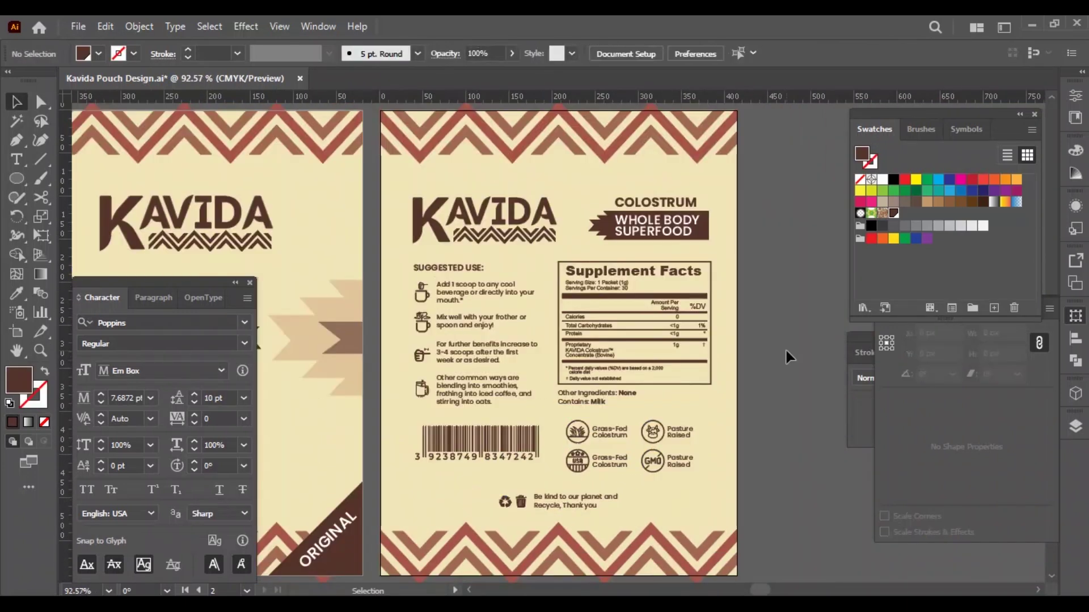
{"action": "key", "text": "ctrl+t"}
{"action": "key", "text": "z"}
{"action": "key", "text": "ctrl+alt+0"}
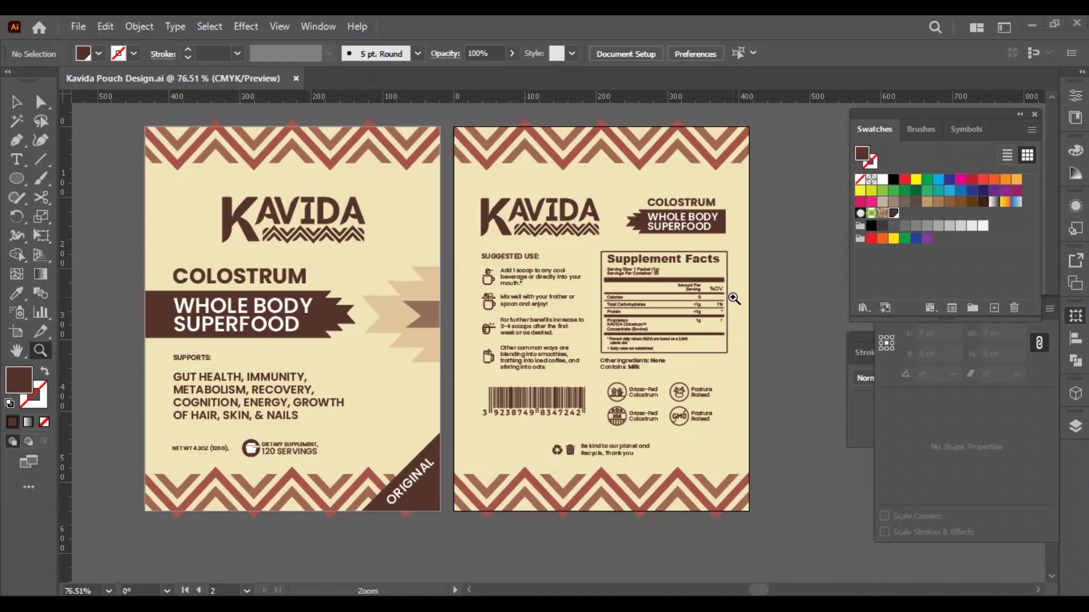